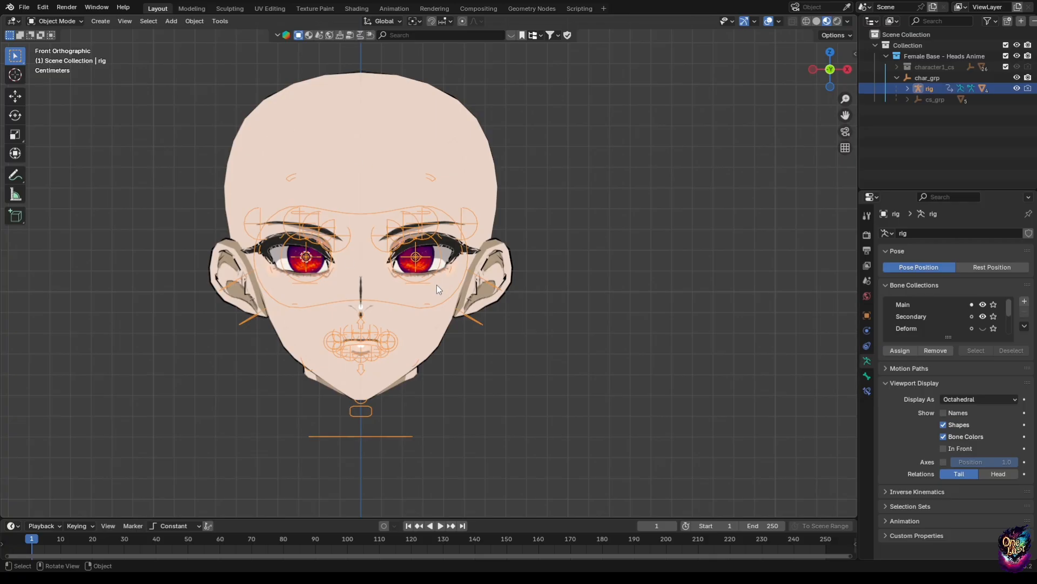
- Move the upper eyelid bones of the mirrored face rig down until both eyes close
scroll(437, 270, up, 3)
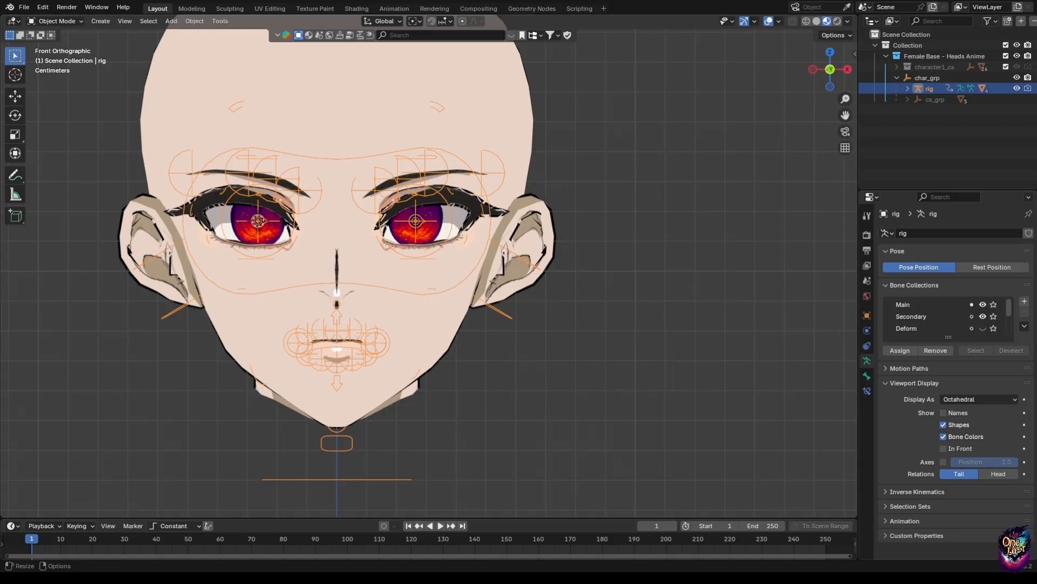
ctrl+middle_drag(465, 455, 400, 359)
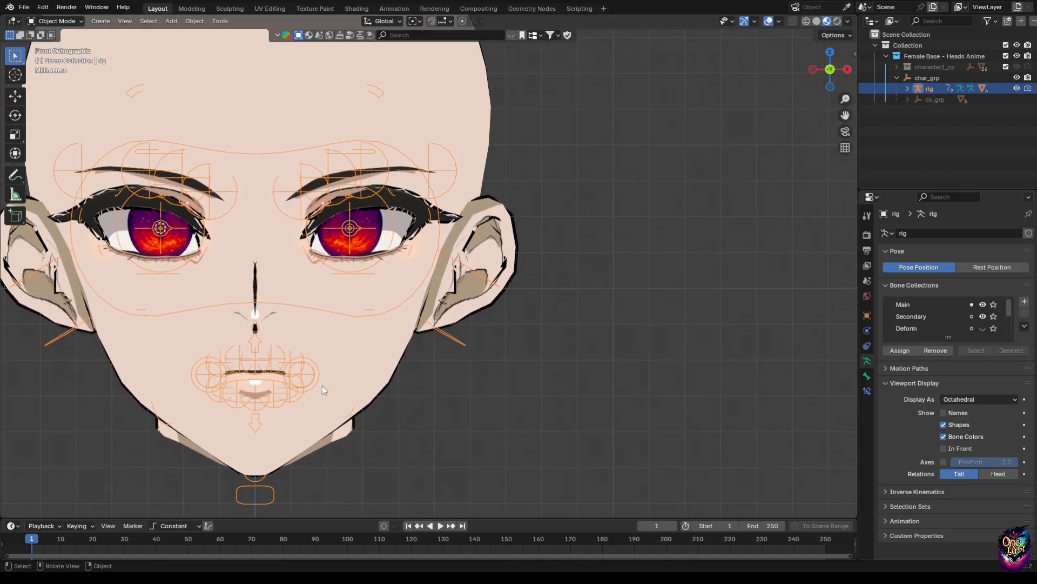
shift+middle_drag(312, 370, 317, 315)
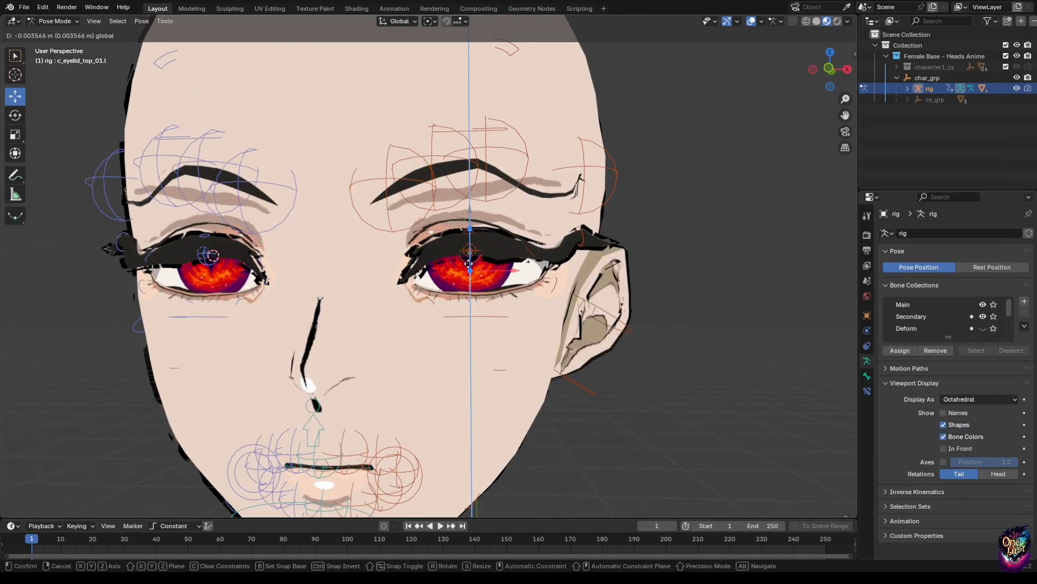
drag(468, 263, 468, 211)
click(581, 236)
click(553, 290)
click(470, 298)
click(433, 297)
middle_drag(537, 285, 493, 283)
click(508, 267)
click(508, 274)
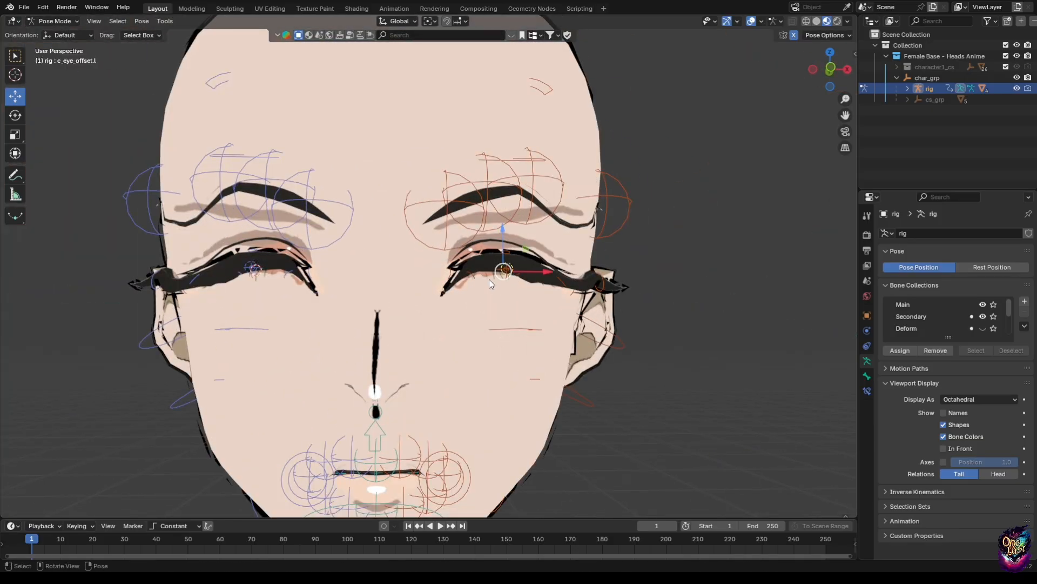
- Adjust the position of the middle upper eyelid bone c_eyelid_top_02.l to refine the closed lid line
click(509, 276)
click(508, 284)
click(505, 250)
drag(498, 255, 497, 256)
click(497, 257)
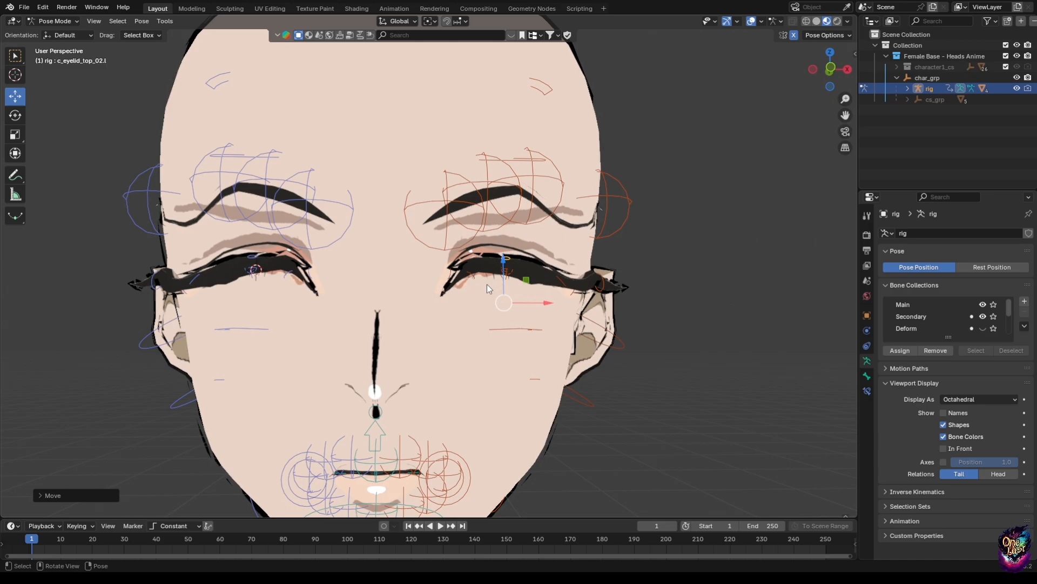
- Switch the rig to Object Mode and view the head in front orthographic view
scroll(128, 284, down, 7)
click(70, 25)
click(48, 33)
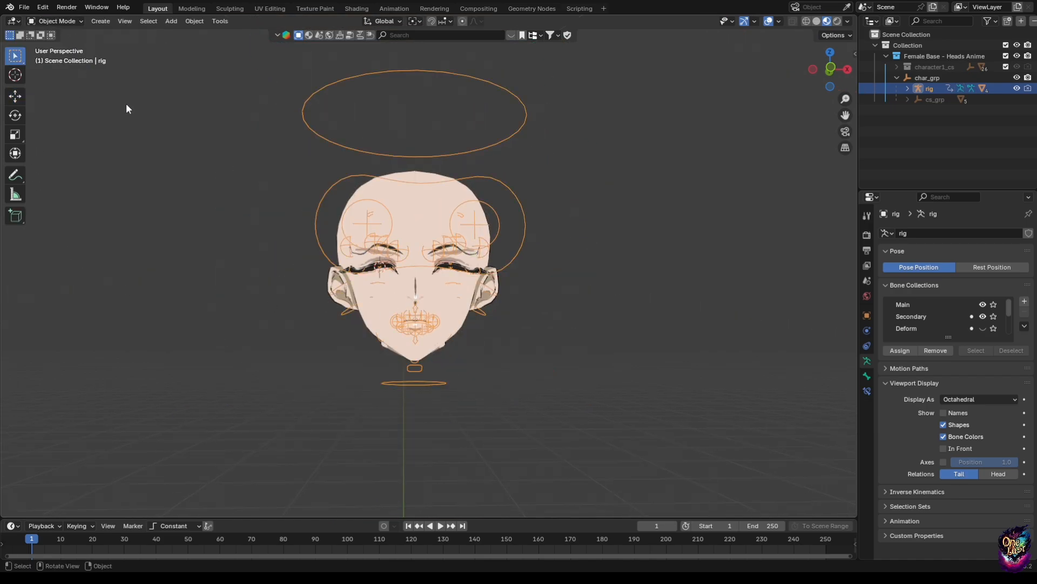
scroll(445, 300, up, 6)
click(831, 73)
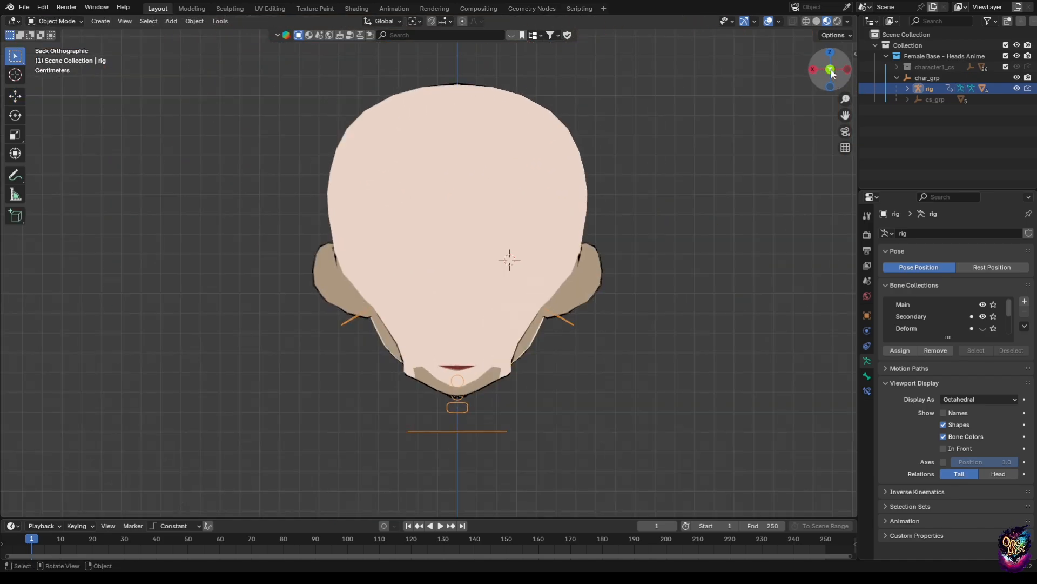
click(831, 72)
scroll(546, 313, up, 5)
scroll(546, 313, down, 1)
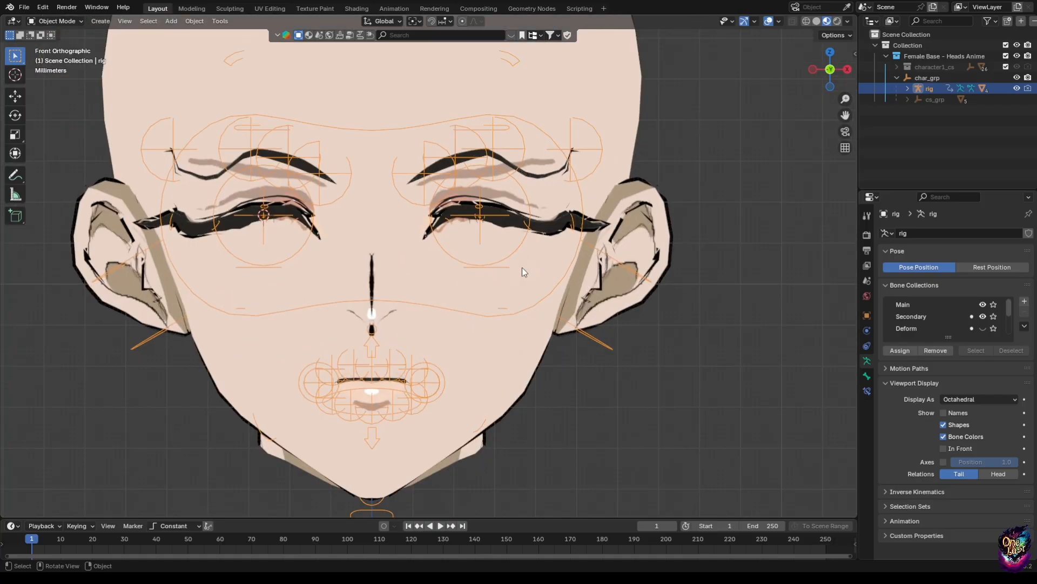
- Return the rig to Pose Mode and move the upper eyelid bone c_eyelid_top_03 to straighten the closed lid
click(76, 21)
click(79, 58)
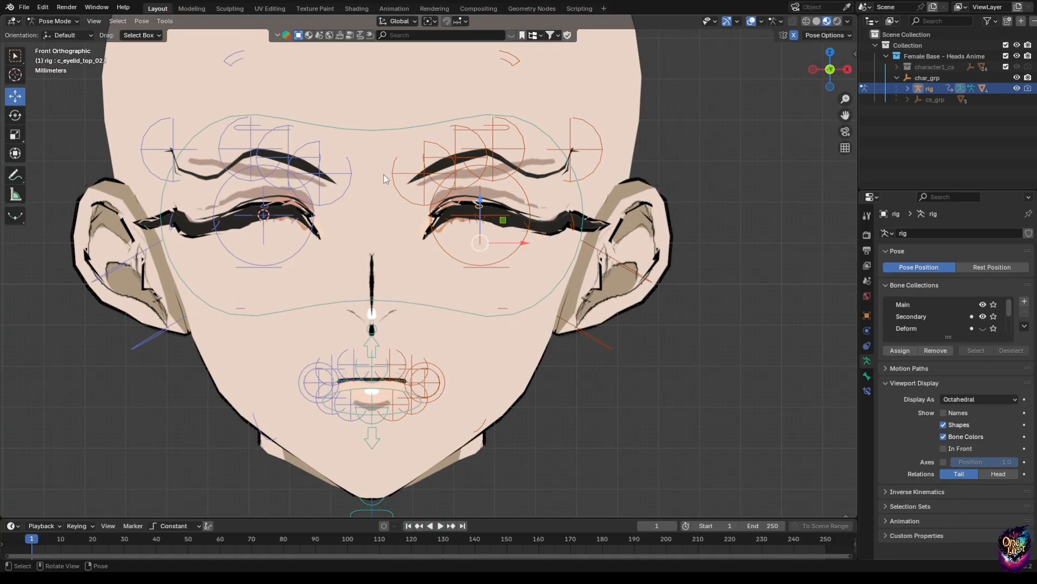
click(530, 228)
click(529, 227)
drag(487, 254, 541, 244)
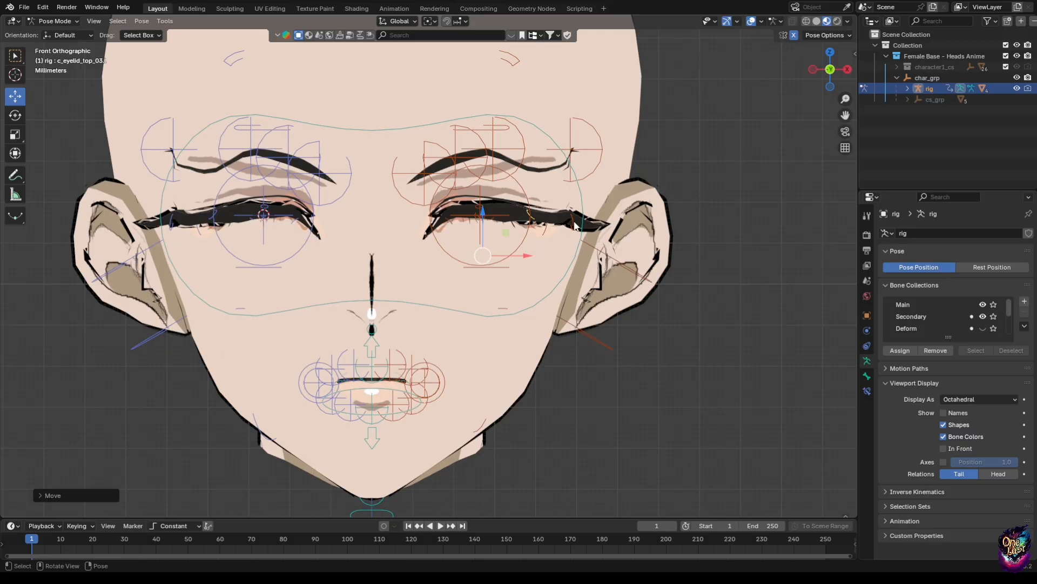
- Adjust the outer eyelid corner bone and the lower eyelid bone c_eyelid_bot_03.l to align the closed lash line
click(549, 228)
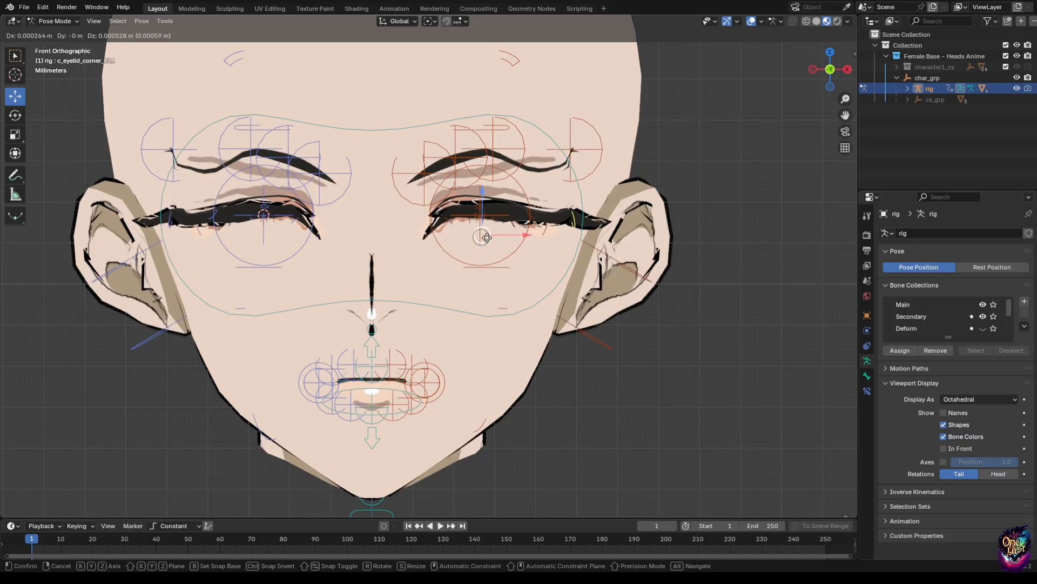
click(548, 229)
drag(485, 200, 478, 196)
scroll(479, 198, down, 2)
scroll(479, 198, up, 3)
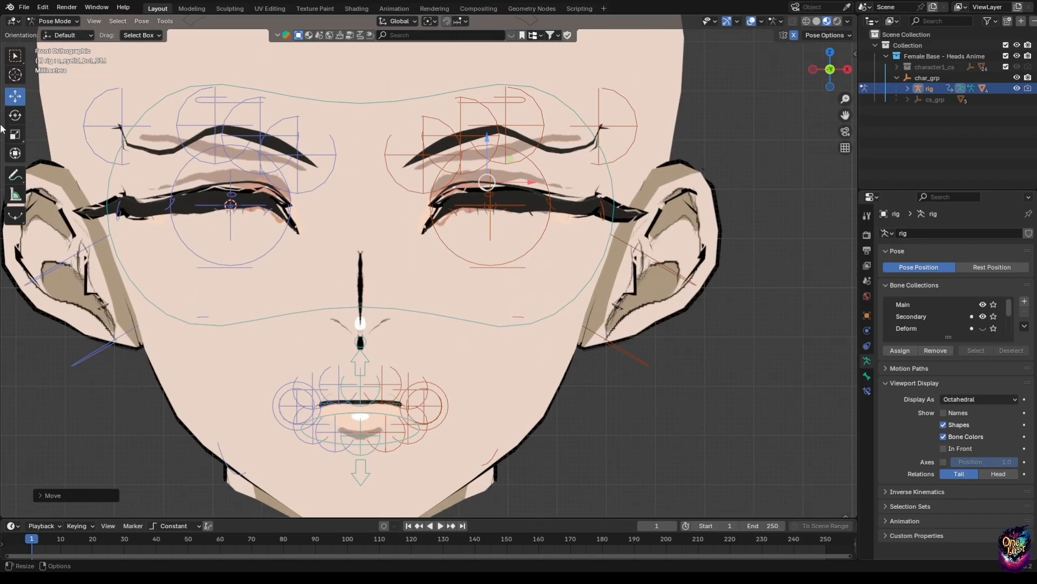
- In Object Mode, save the head mesh's rig armature modifier as a shape key, keeping the modifier
click(53, 21)
click(54, 31)
scroll(612, 329, down, 4)
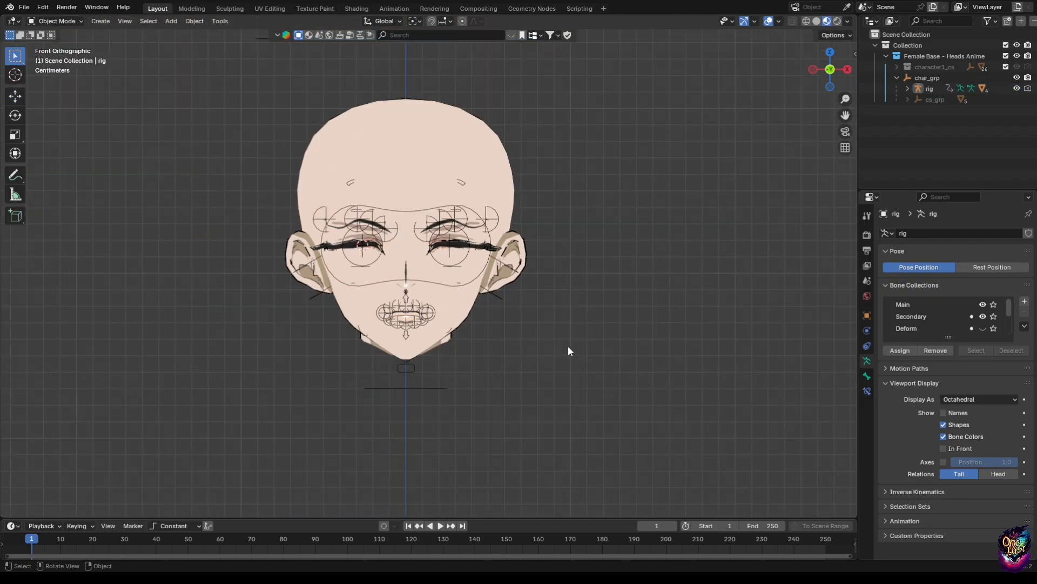
click(481, 164)
click(867, 330)
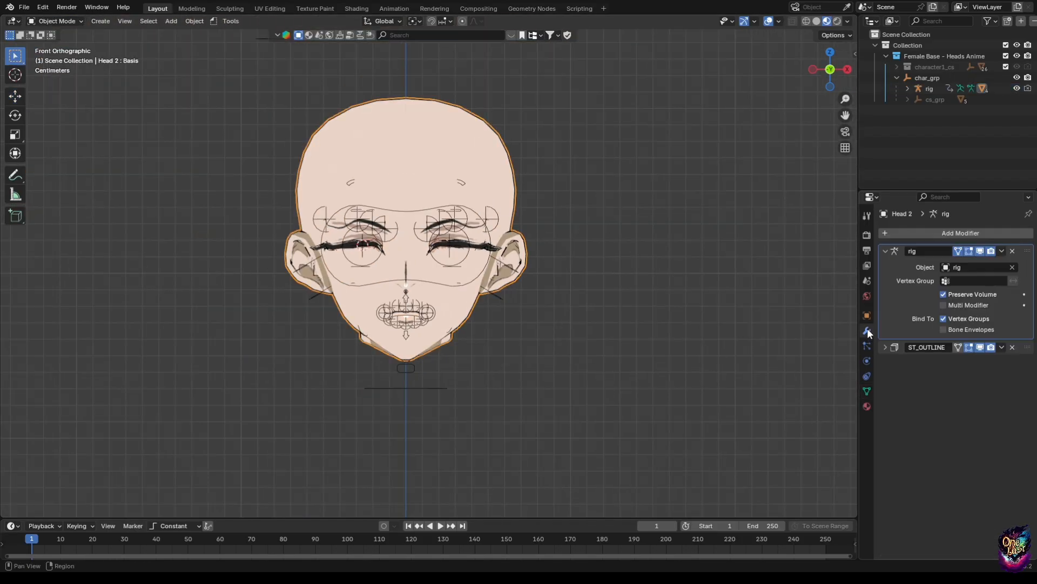
click(868, 394)
click(867, 330)
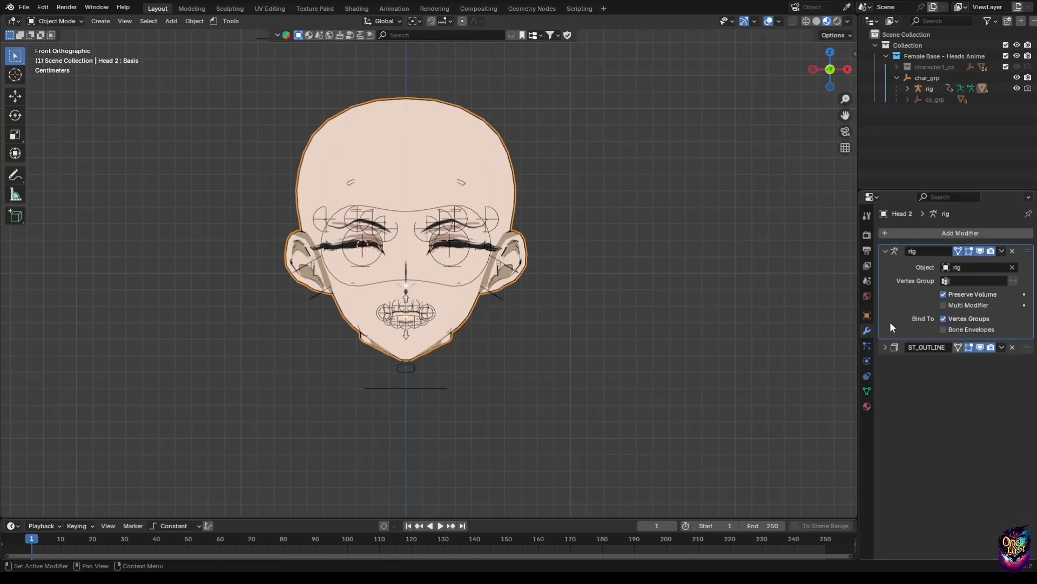
click(1001, 251)
click(1003, 250)
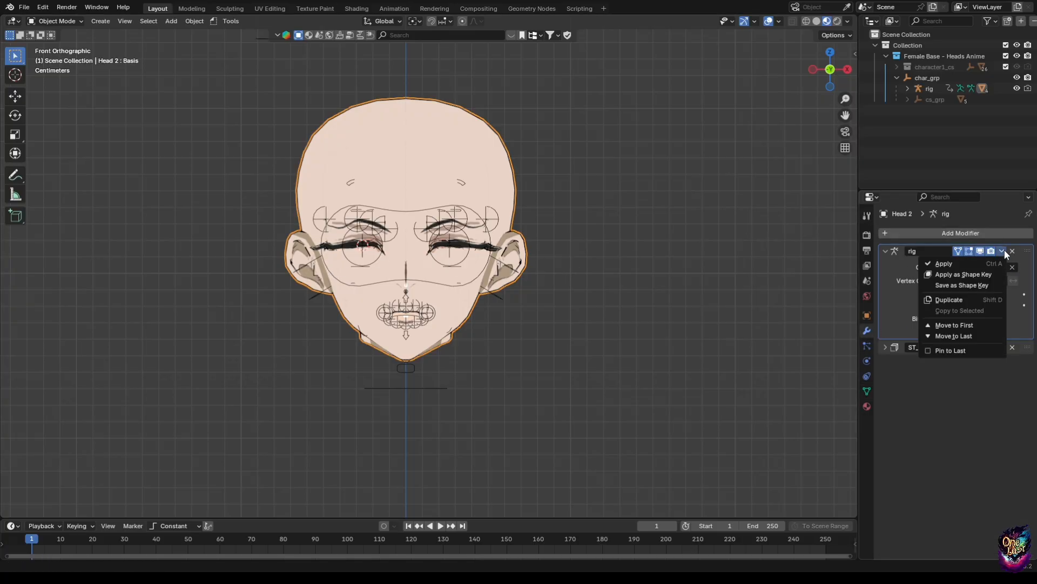
click(974, 284)
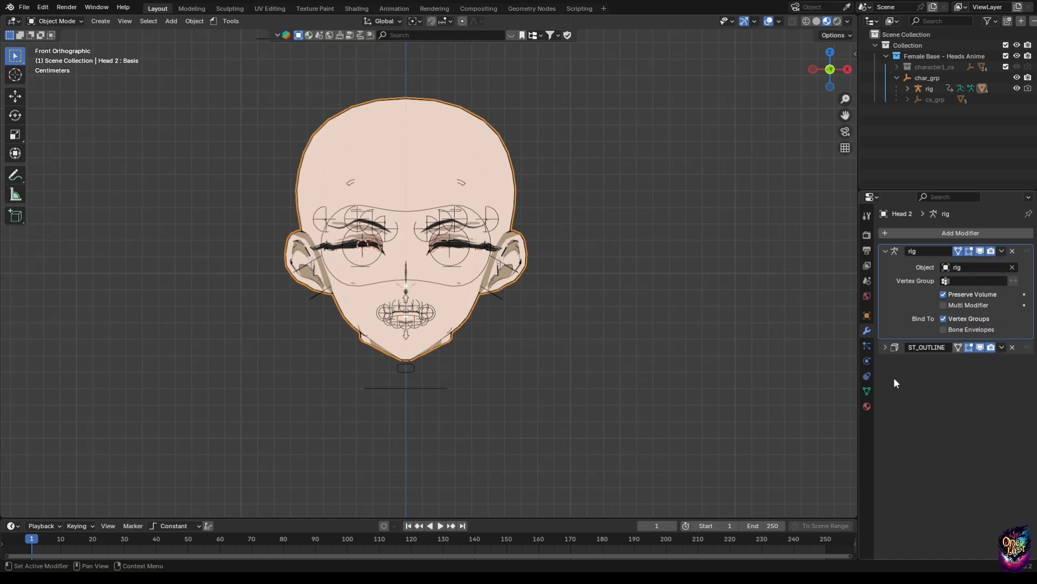
click(867, 390)
- Clear all transforms on every bone of the rig in Pose Mode
scroll(569, 342, up, 3)
click(435, 167)
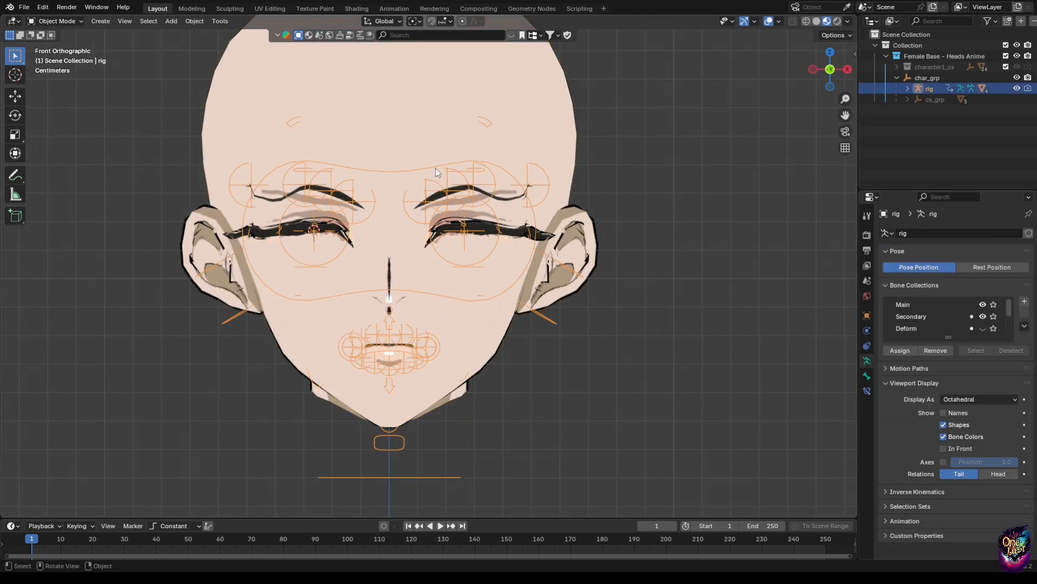
click(54, 21)
click(75, 61)
key(a)
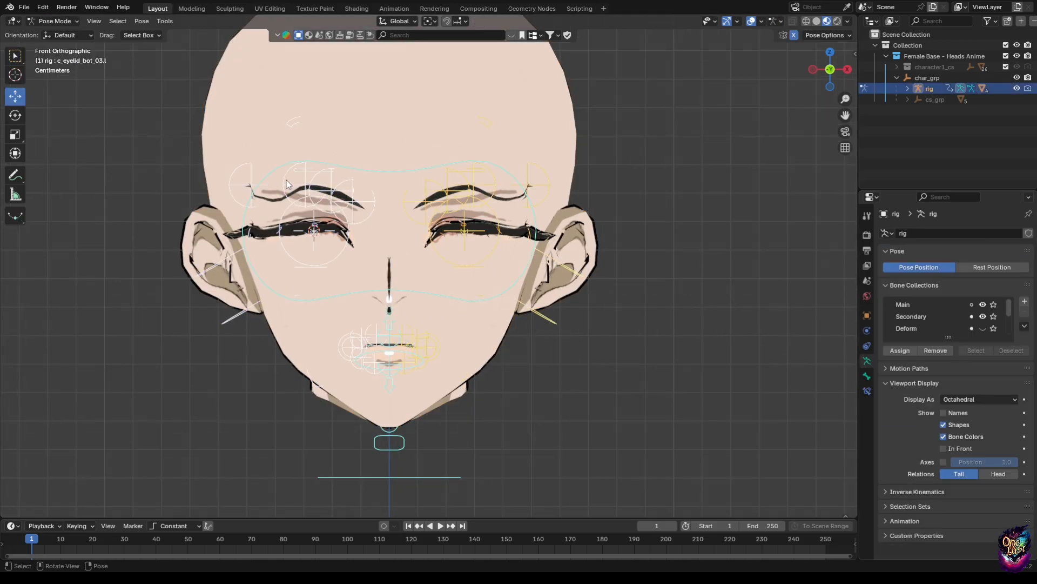
click(142, 20)
mouse_move(183, 45)
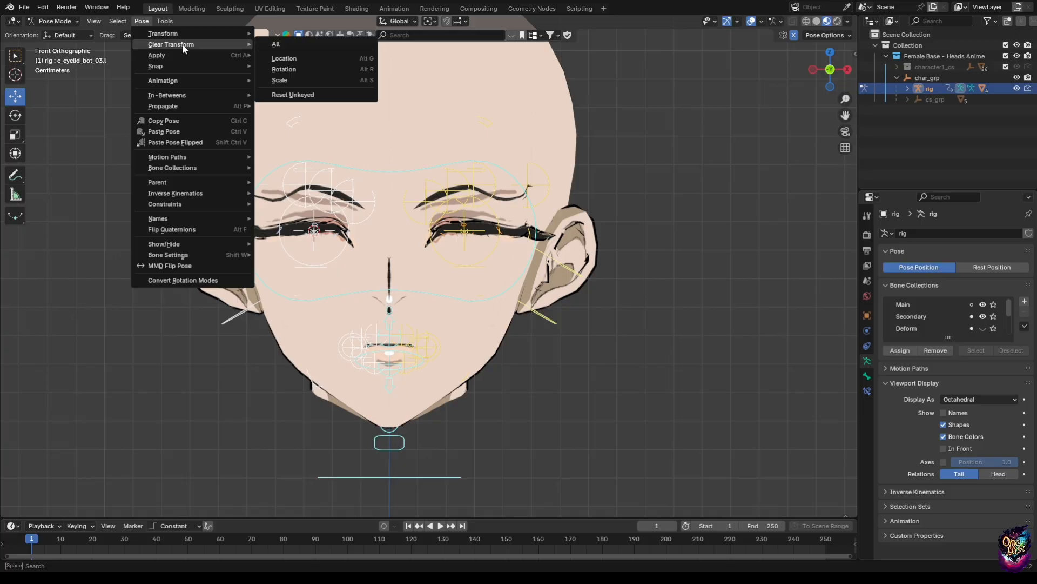
click(307, 46)
- Return to Object Mode and select the head mesh with its shape key list shown
click(46, 21)
click(56, 23)
click(56, 22)
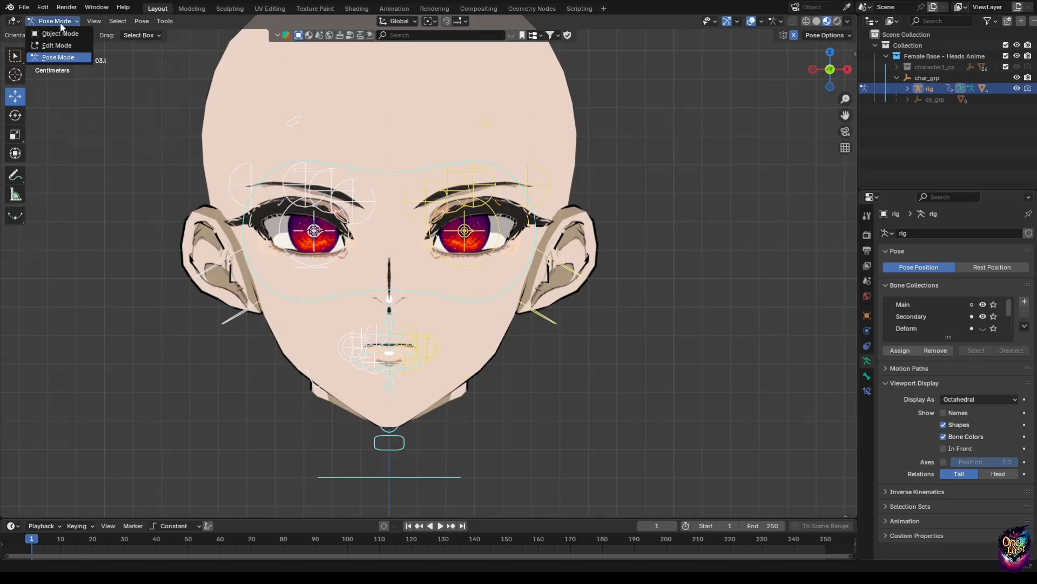
click(49, 33)
click(867, 375)
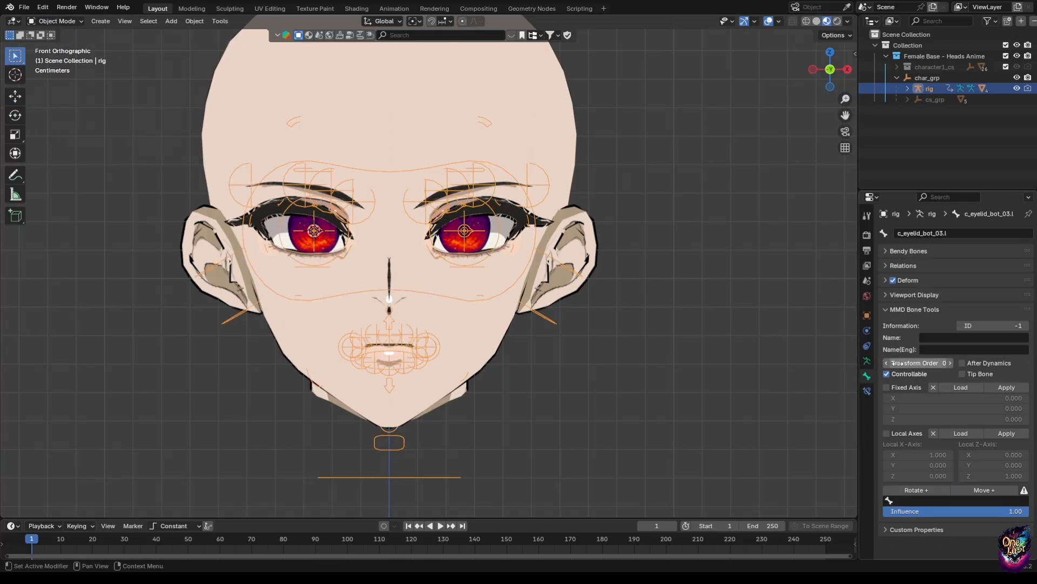
click(867, 360)
click(409, 132)
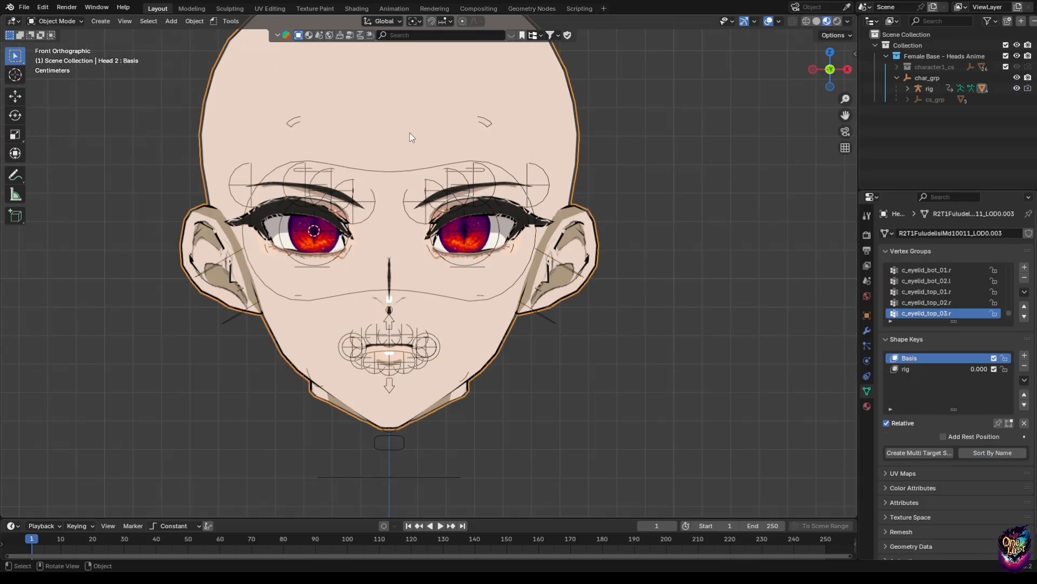
- Rename the head mesh's rig shape key as Eye_Close
click(907, 367)
double_click(906, 369)
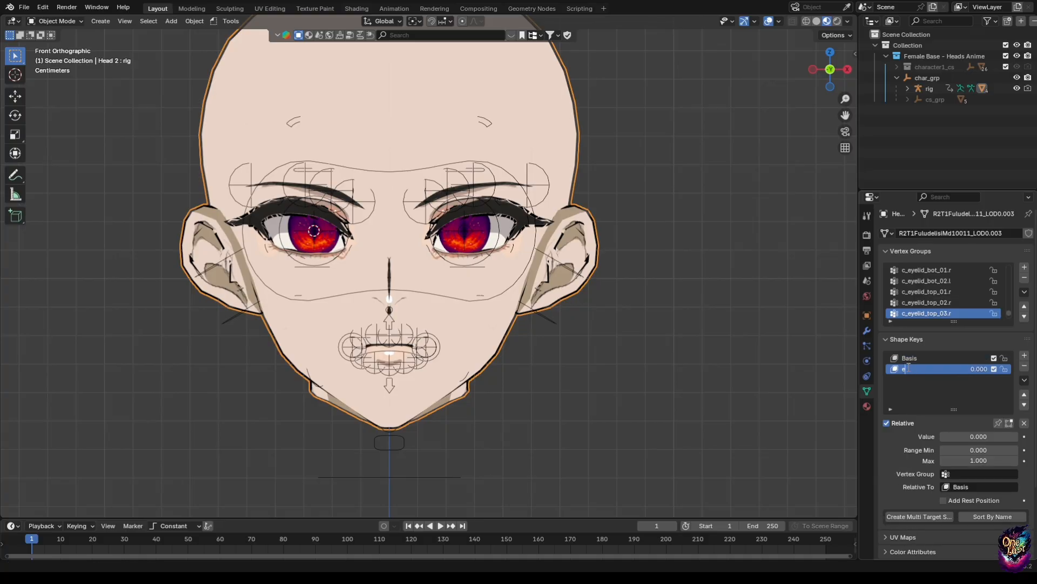
text(eYE_cLOSE)
key(BackSpace)
key(BackSpace)
key(BackSpace)
key(BackSpace)
key(BackSpace)
key(BackSpace)
key(BackSpace)
key(BackSpace)
key(BackSpace)
text(Eye-Close)
click(918, 369)
key(BackSpace)
text(_)
click(937, 393)
- Hide the rig in the viewport and set the Eye_Close shape key's value to 1.000
mouse_move(950, 435)
mouse_down()
mouse_move(1029, 436)
mouse_move(942, 436)
mouse_up()
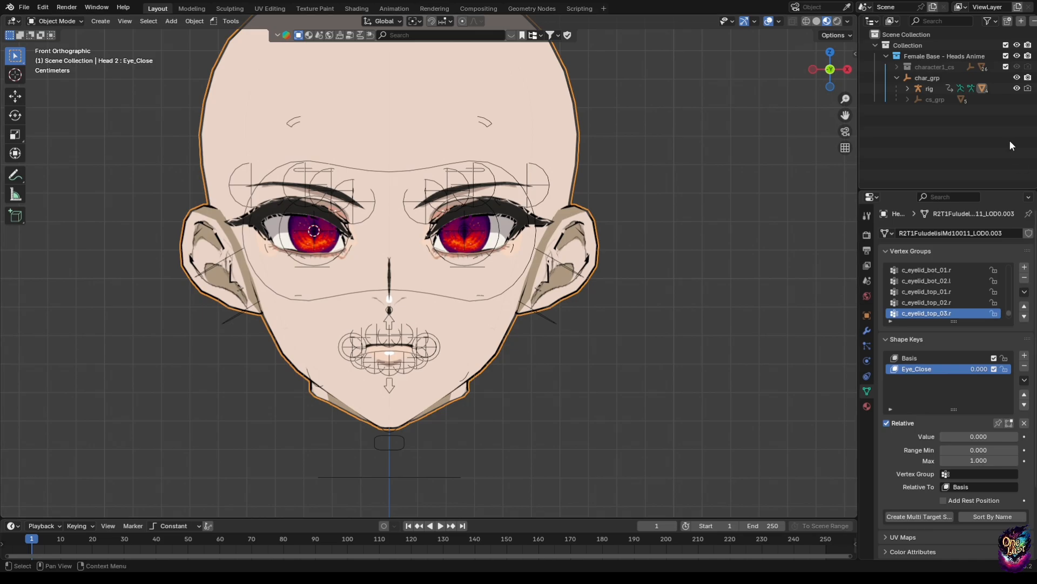
click(1017, 88)
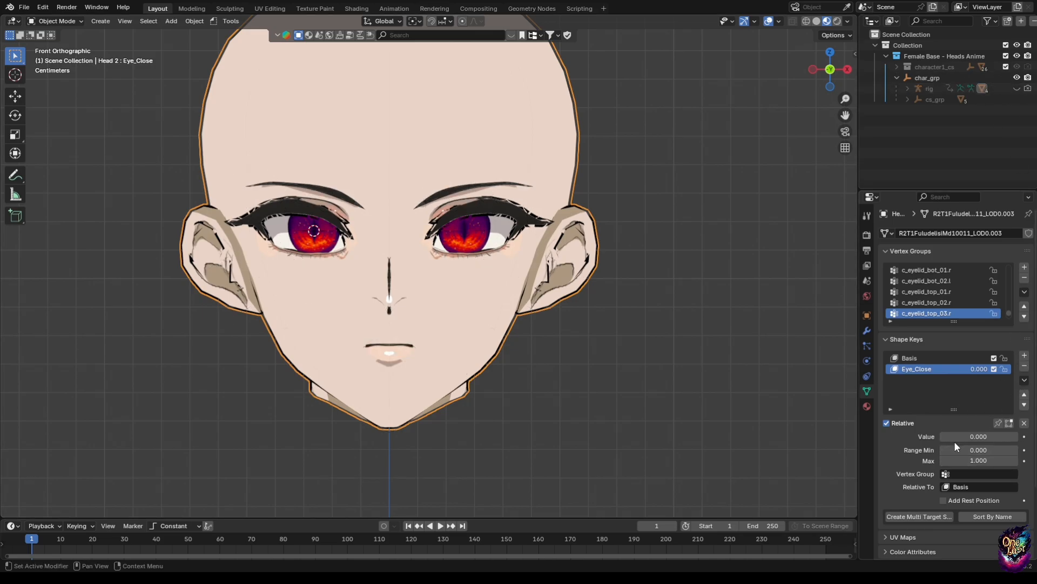
drag(955, 438, 1022, 437)
- Create a new shape key from the current mix and reset Eye_Close to 0.000
click(1025, 380)
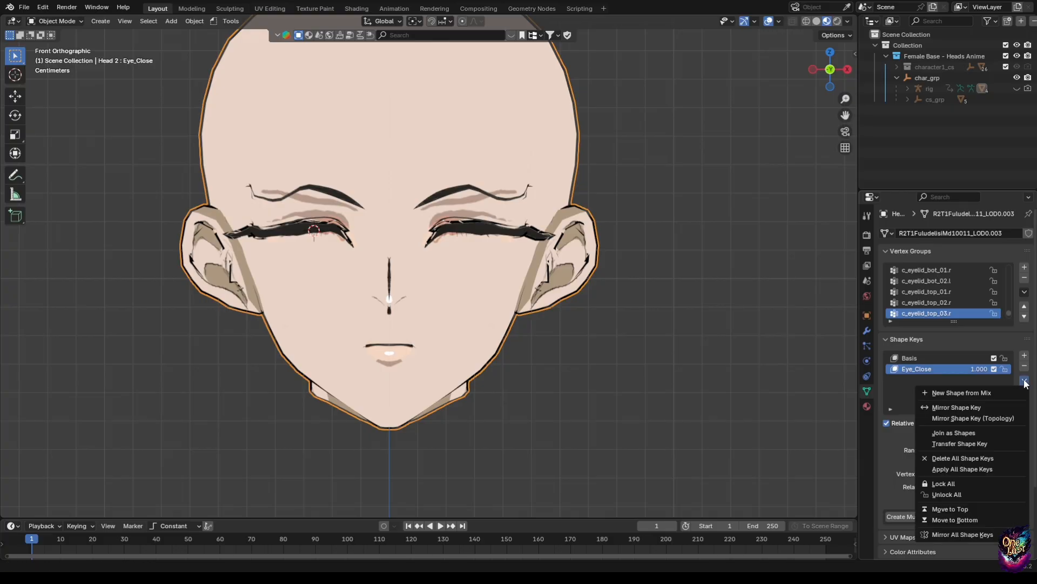
click(979, 393)
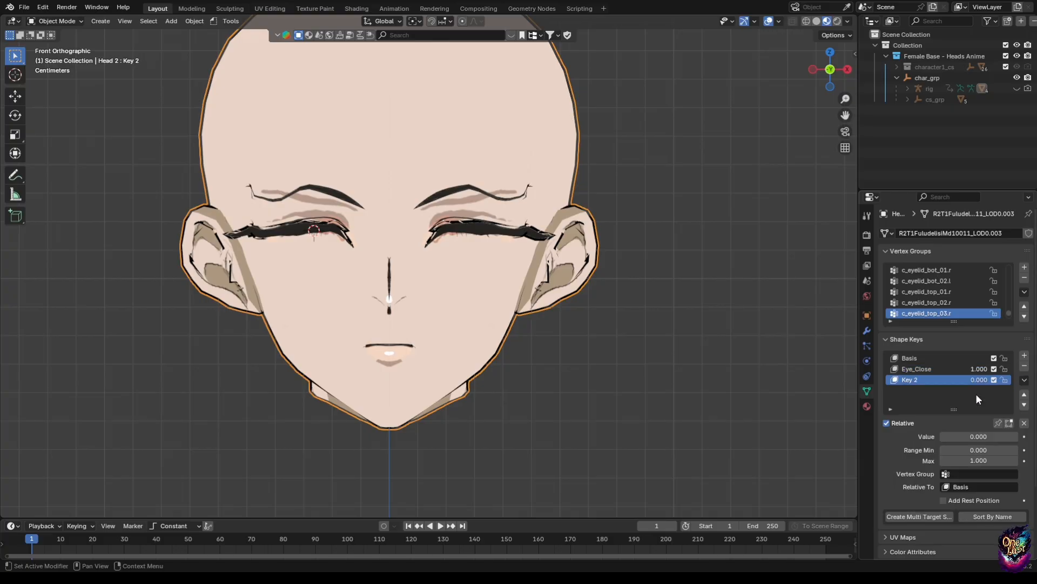
click(938, 369)
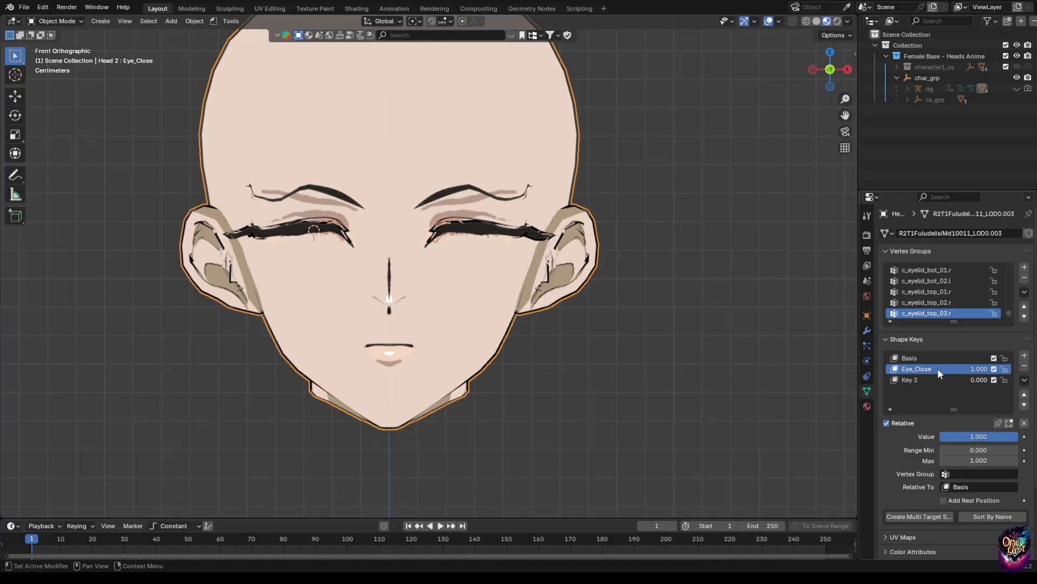
drag(996, 436, 945, 436)
- Rename the Key 2 shape key as Eye_Close_Left
click(928, 381)
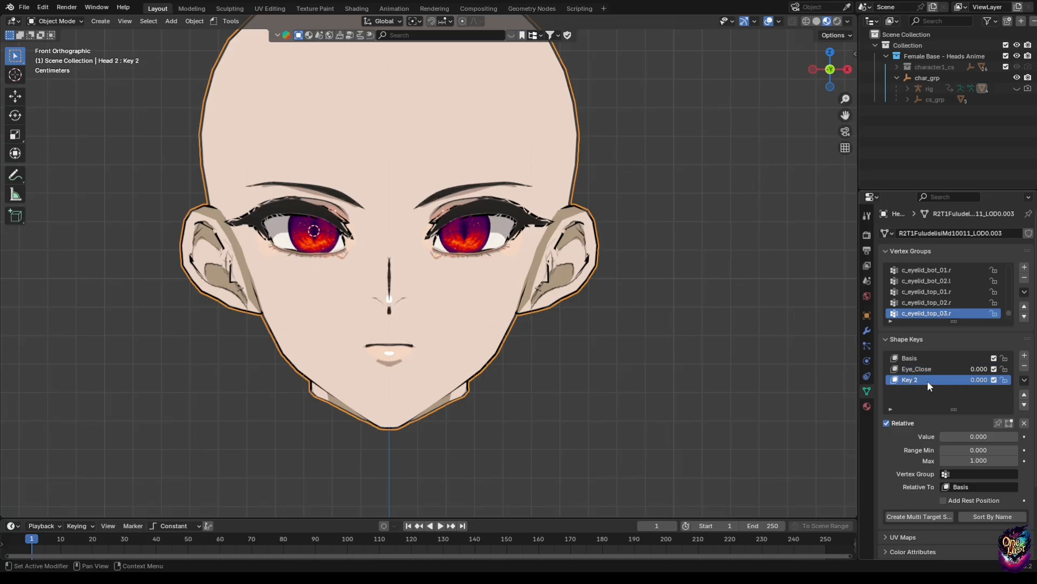
double_click(928, 380)
text(Eye)
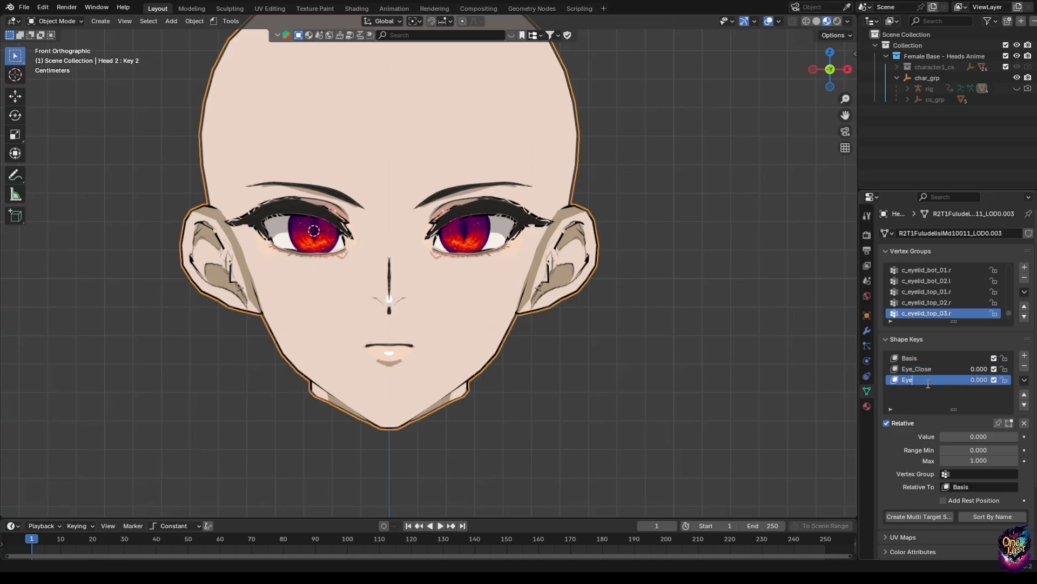
text(_Close_Left)
key(Return)
- Create another shape key from the mix with Eye_Close at 1.000, and reset Eye_Close to 0.000
click(918, 370)
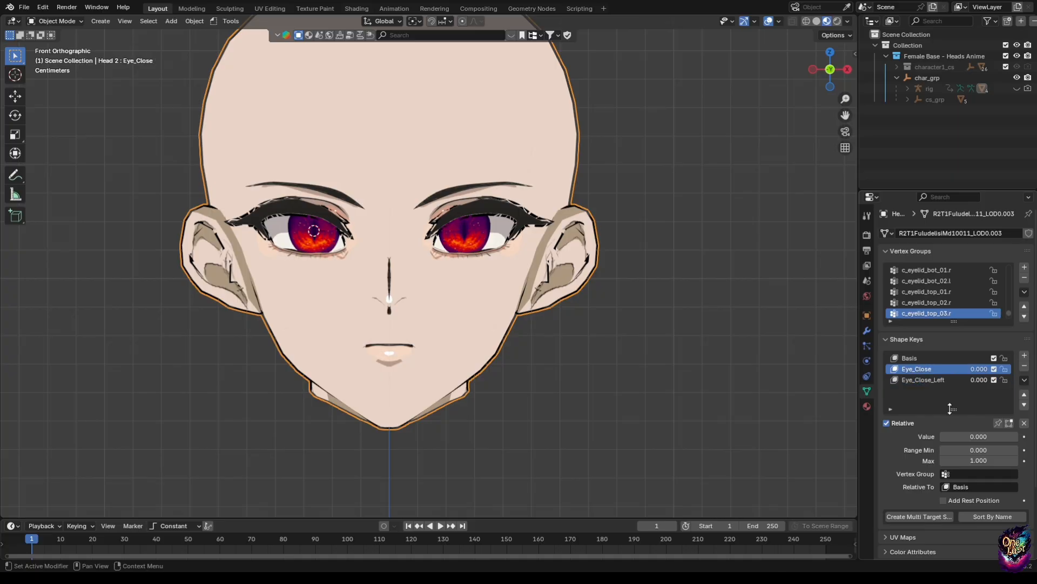
drag(956, 435, 1018, 435)
click(1025, 380)
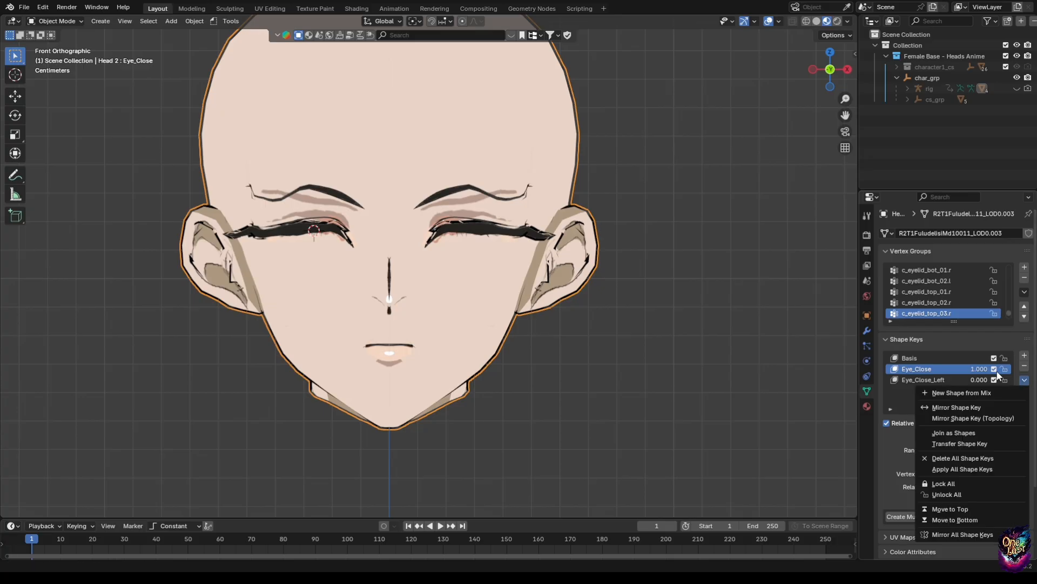
click(992, 396)
click(943, 370)
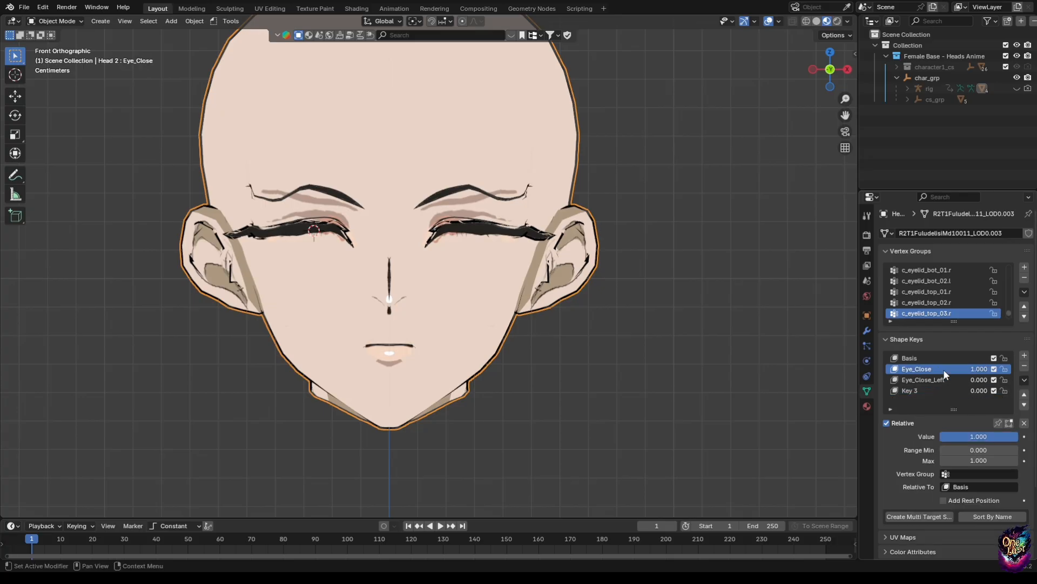
drag(985, 438, 942, 436)
click(931, 389)
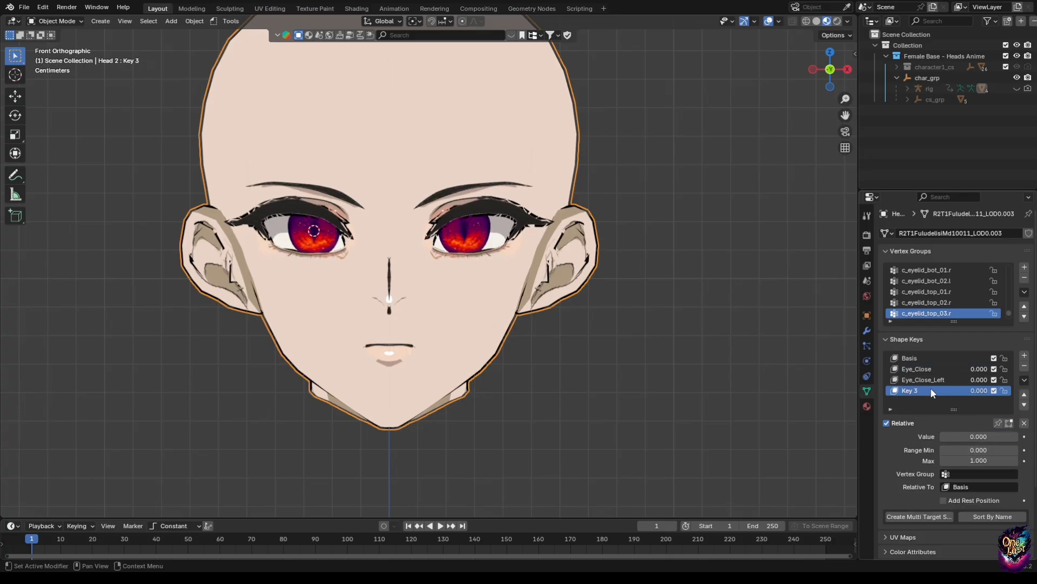
- Rename the Key 3 shape key as Eye_Close_Right
double_click(949, 391)
text(Eye)
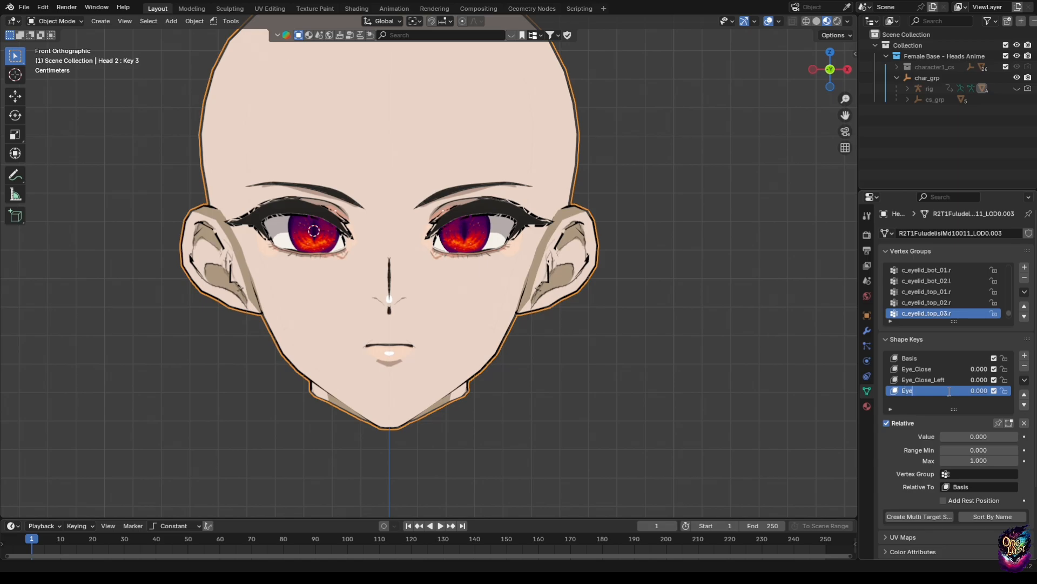
text(_Close_Right)
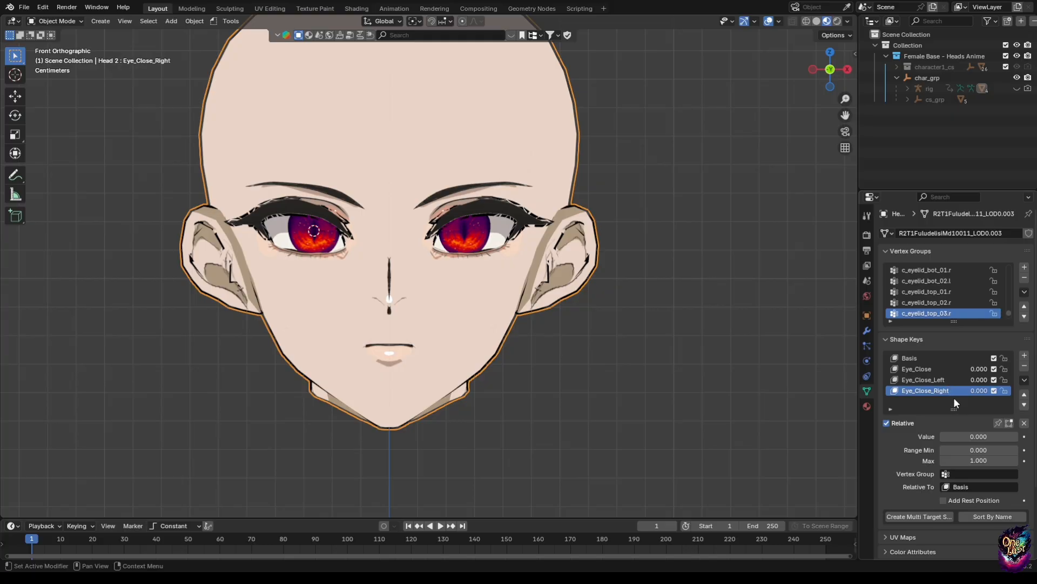
- Open the Eye_Close_Left shape key in Edit Mode with X-ray on and select all vertices on the character's right half of the head
click(940, 380)
click(56, 21)
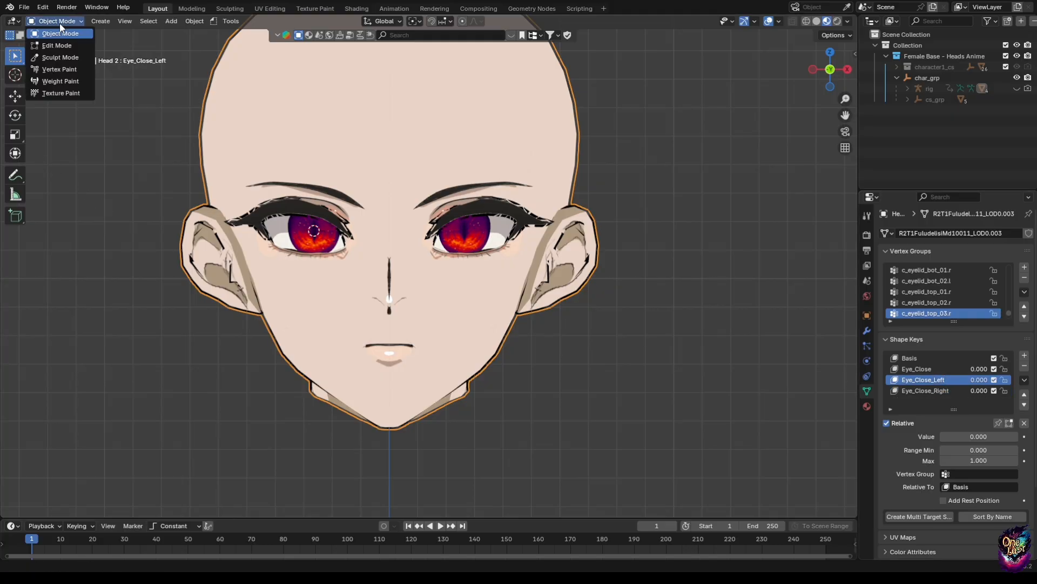
click(55, 46)
shift+middle_drag(484, 282, 496, 324)
scroll(495, 324, down, 1)
key(alt+z)
drag(168, 51, 407, 475)
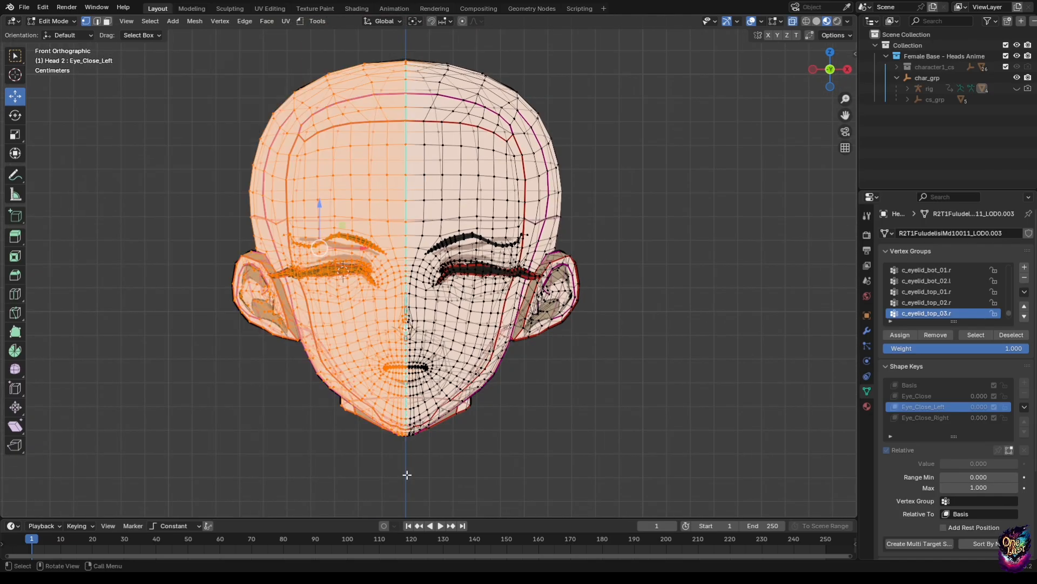
- Blend the selected half from the Basis shape with Blend 1.000 and Add turned off
scroll(357, 324, up, 5)
scroll(272, 140, down, 3)
click(220, 21)
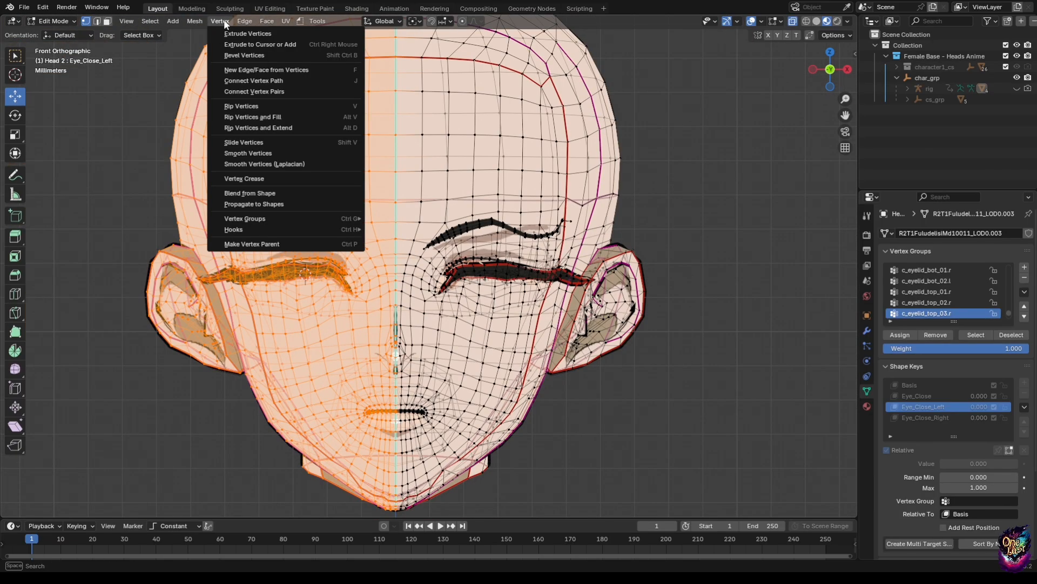
click(253, 192)
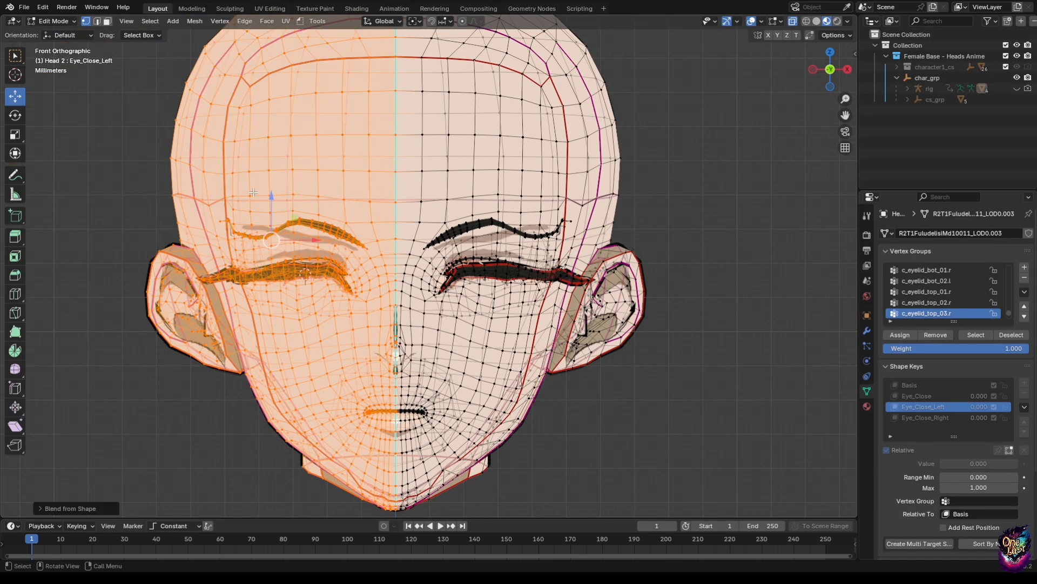
click(90, 507)
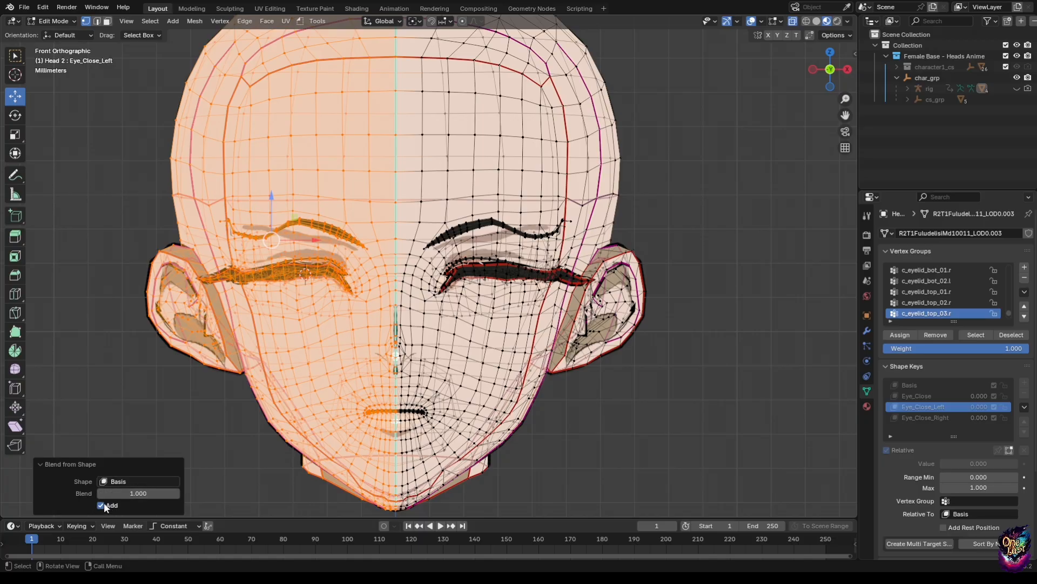
click(102, 505)
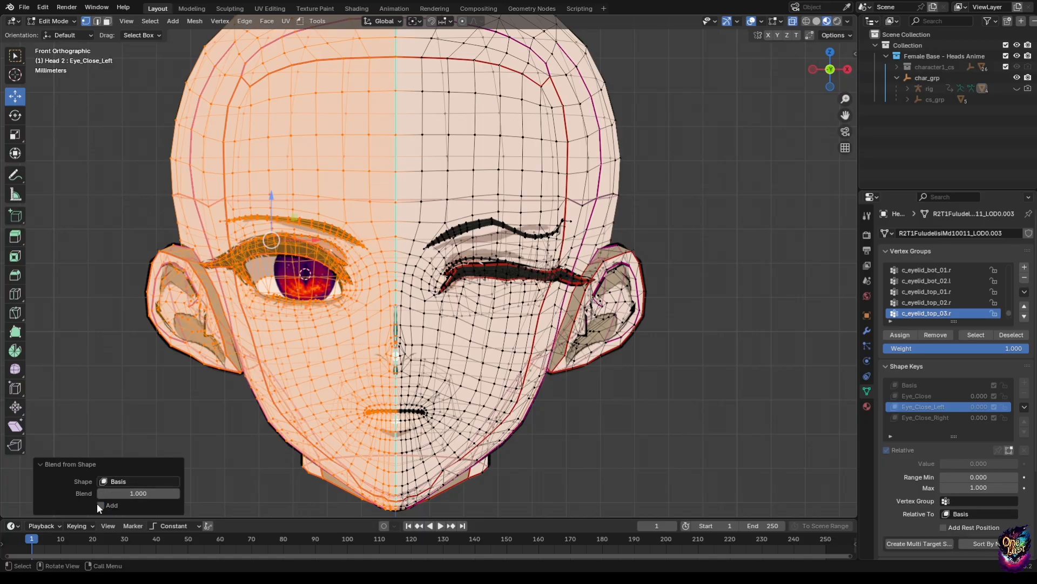
click(101, 504)
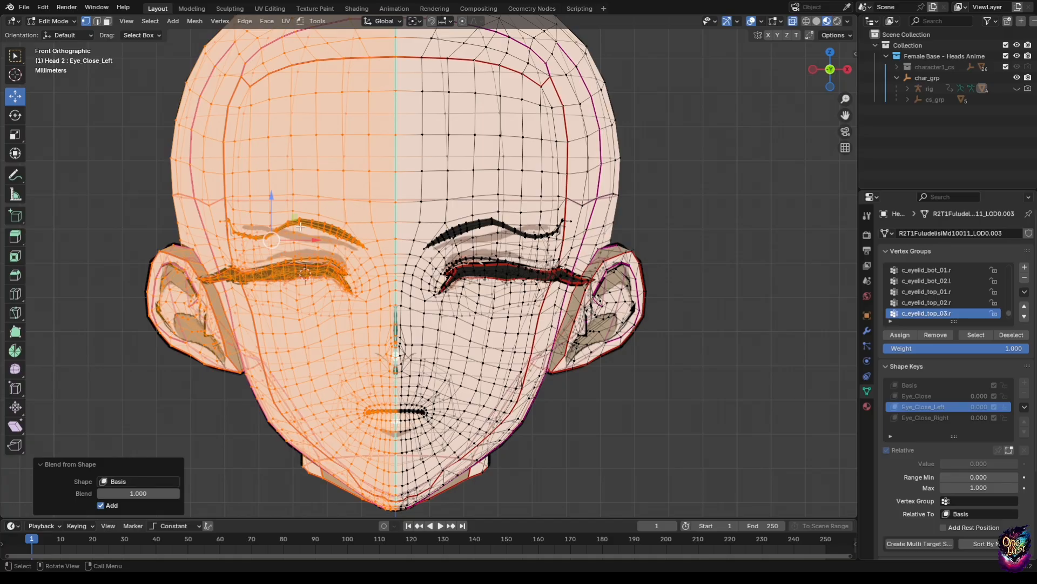
click(101, 506)
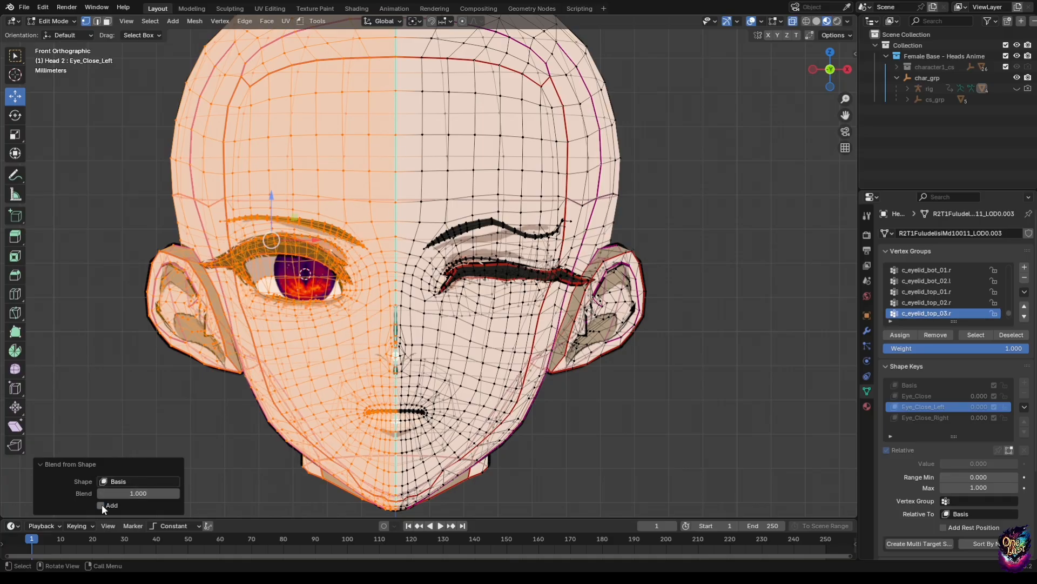
click(102, 464)
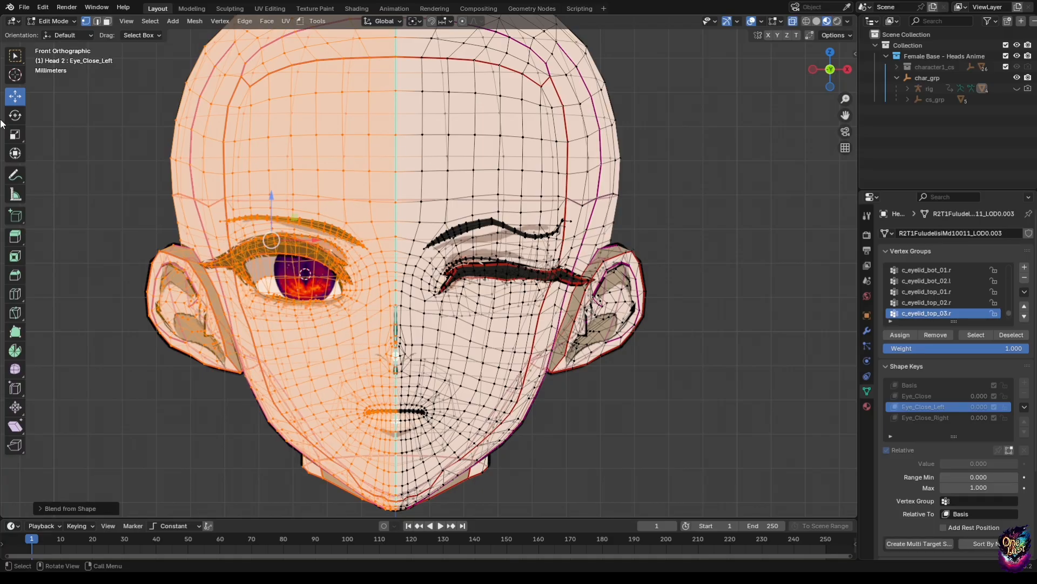
- Return to Object Mode and preview the Eye_Close_Left shape key by varying its value, resetting it to 0.000
click(54, 22)
click(59, 34)
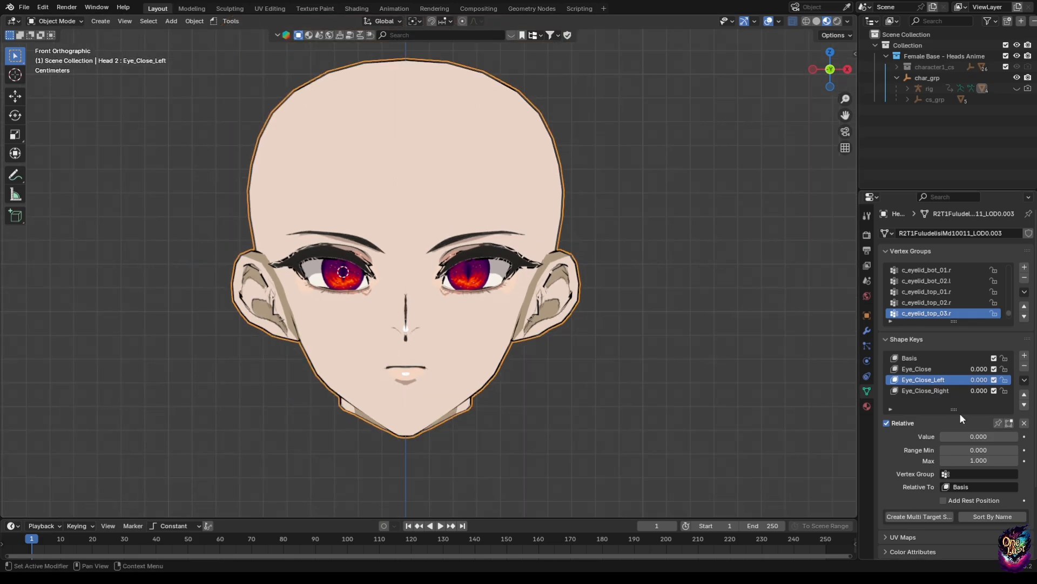
drag(957, 436, 1005, 436)
drag(978, 436, 942, 436)
- Open the Eye_Close_Right shape key in Edit Mode and select all vertices on the character's left half of the head
click(925, 390)
scroll(160, 139, up, 3)
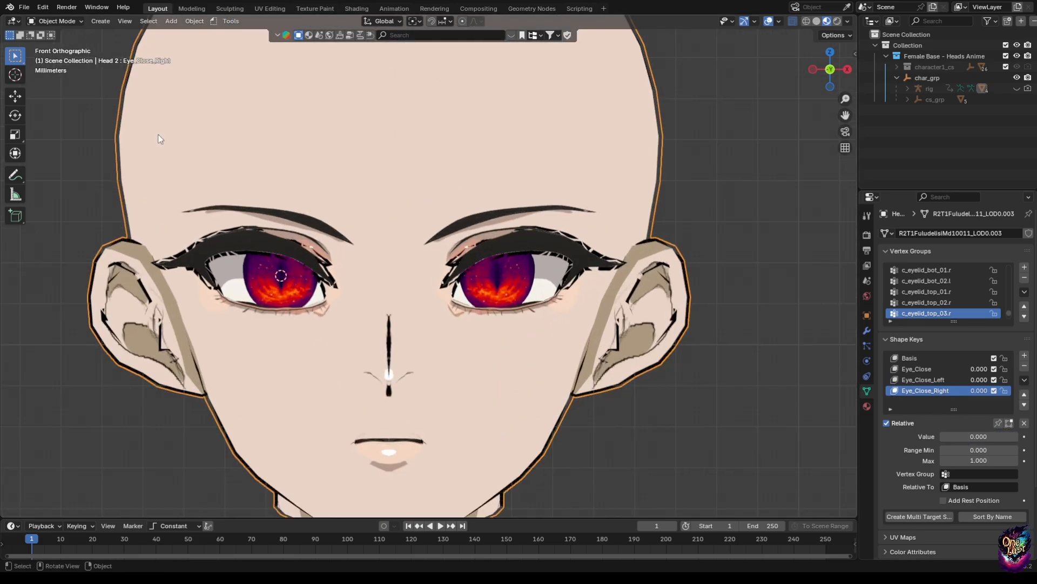
click(83, 19)
click(61, 45)
scroll(653, 301, down, 3)
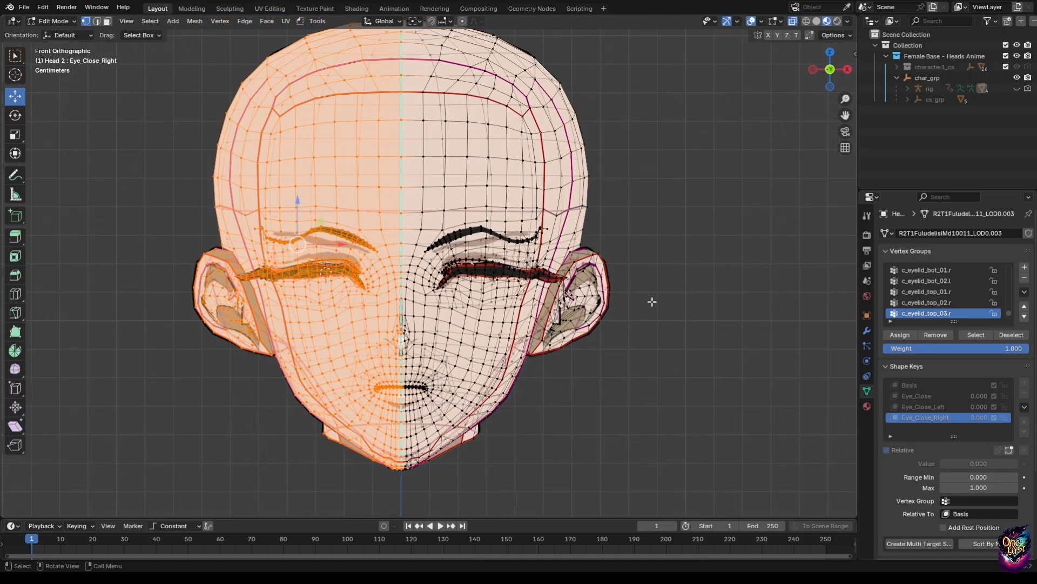
scroll(606, 399, down, 2)
drag(668, 449, 408, 29)
scroll(235, 116, up, 3)
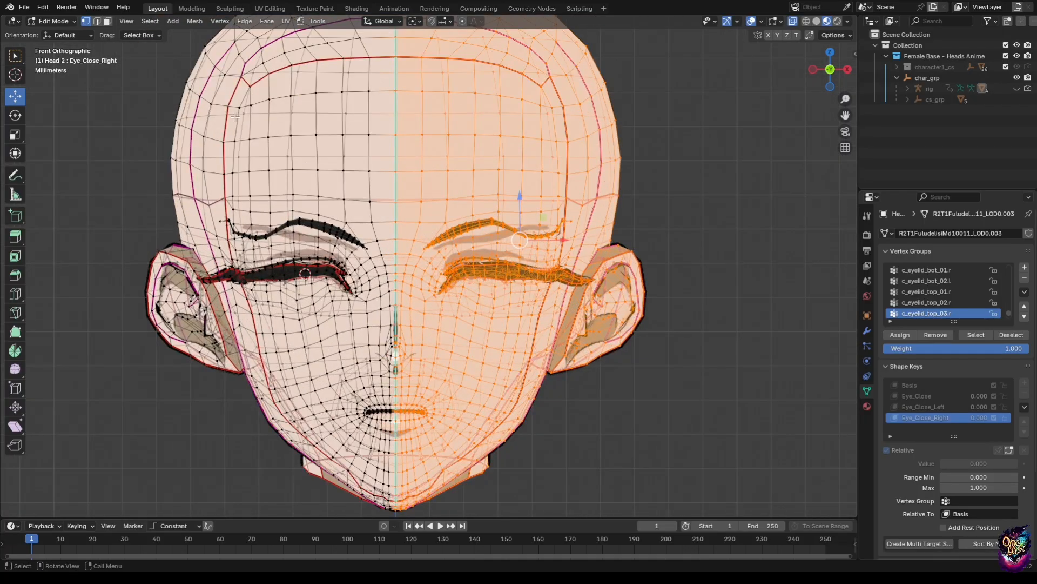
- Blend the selected half of Eye_Close_Right from the Basis shape and return to Object Mode
click(220, 21)
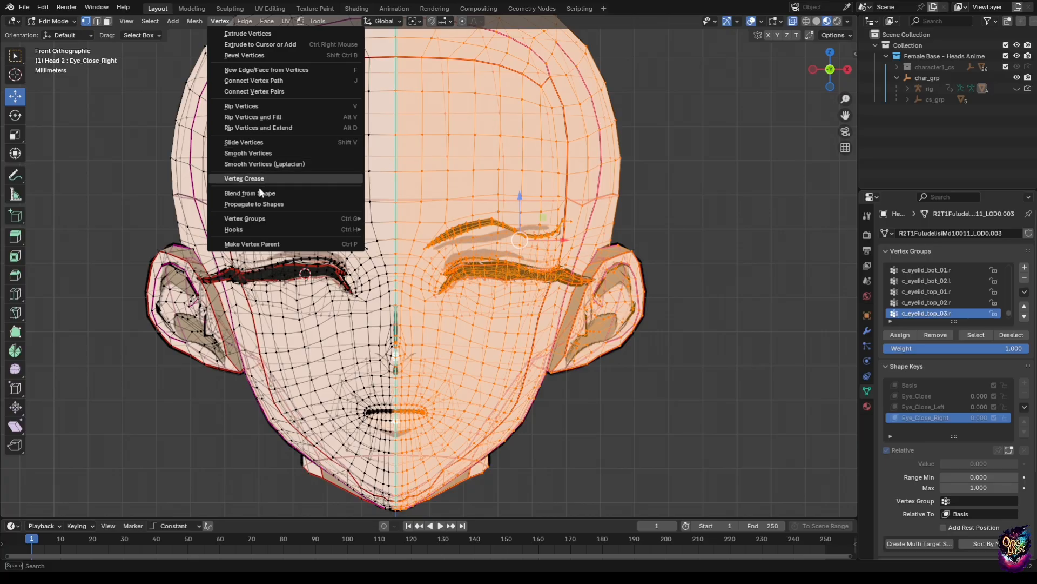
click(238, 194)
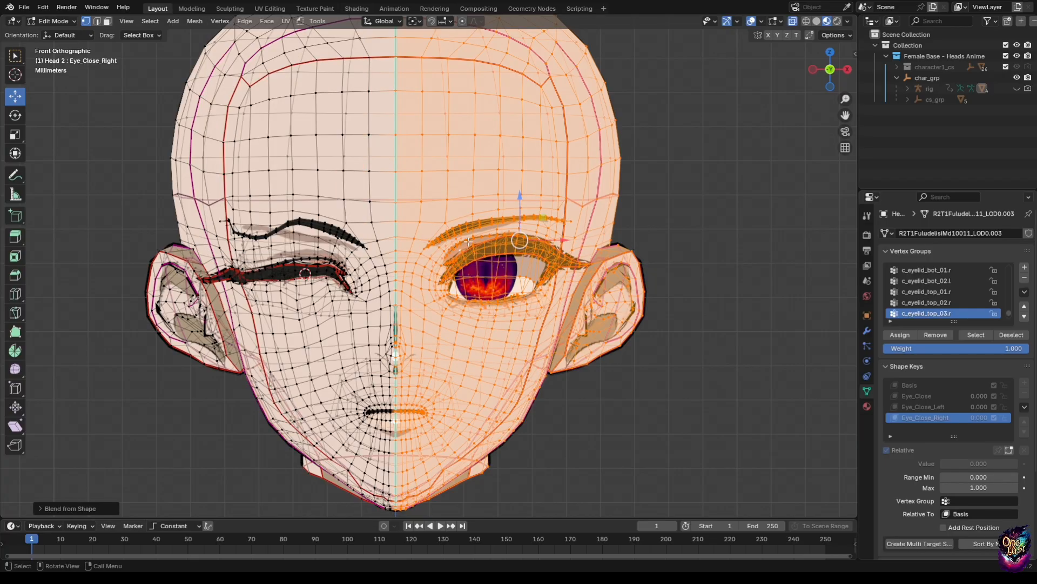
click(49, 21)
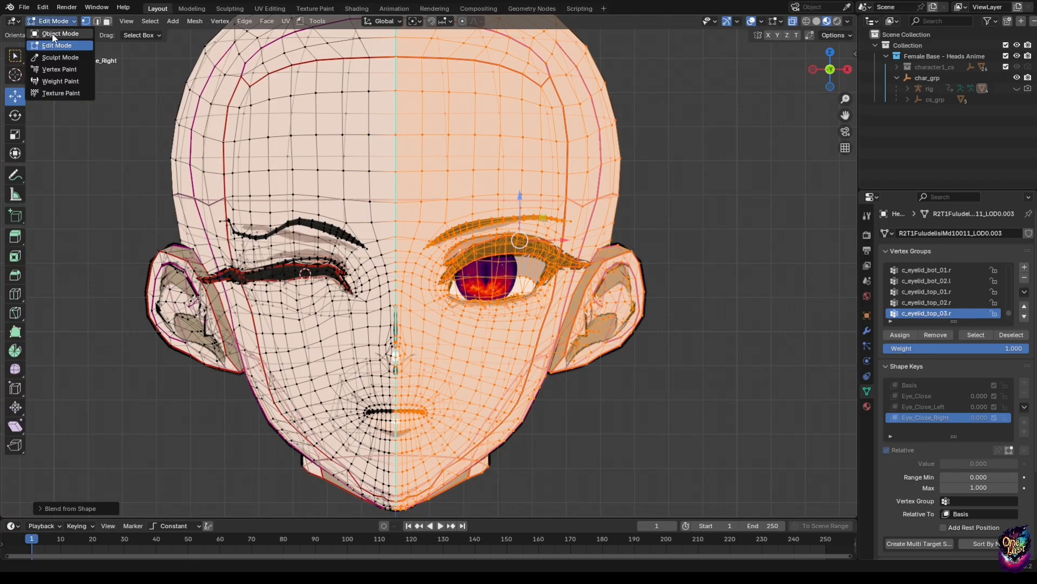
click(50, 34)
- Preview the Eye_Close_Left and Eye_Close_Right shape keys in turn, leaving both values at 0.000
click(917, 380)
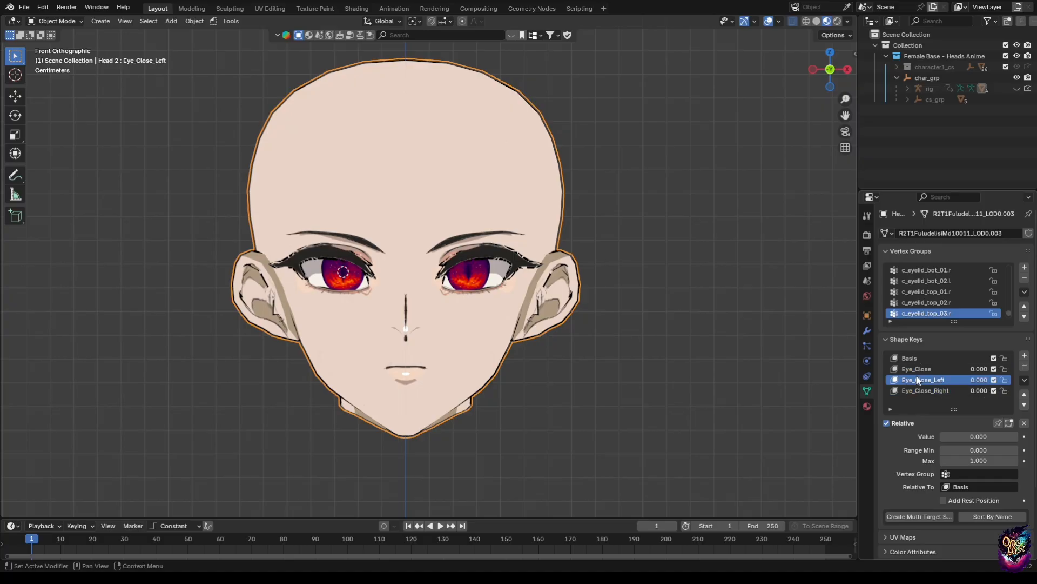
mouse_move(964, 436)
mouse_down()
mouse_move(1000, 436)
mouse_move(963, 436)
mouse_up()
click(925, 390)
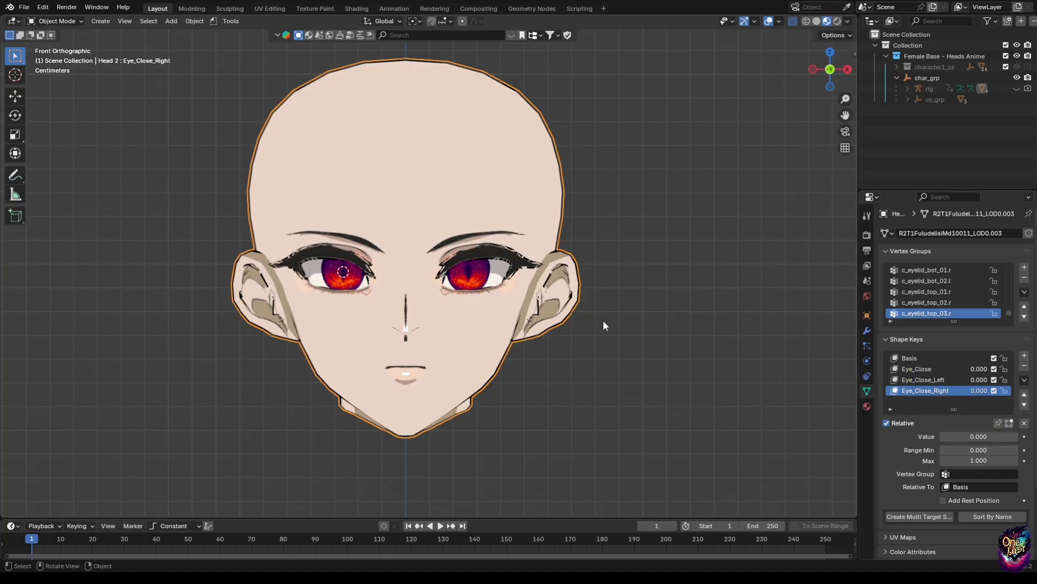
scroll(469, 261, up, 3)
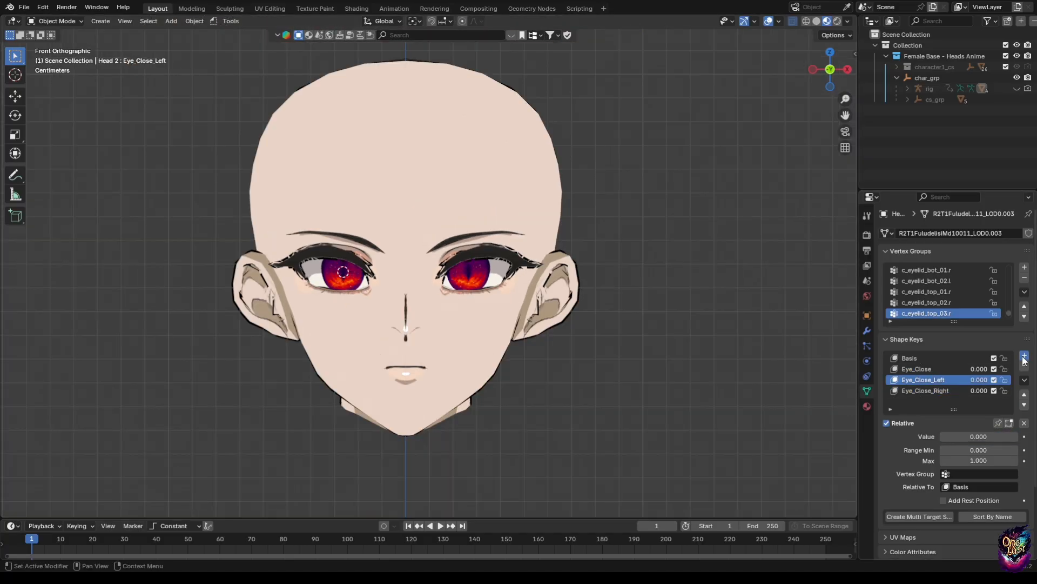
- Add a new shape key to the head and name it Vowels
click(1024, 356)
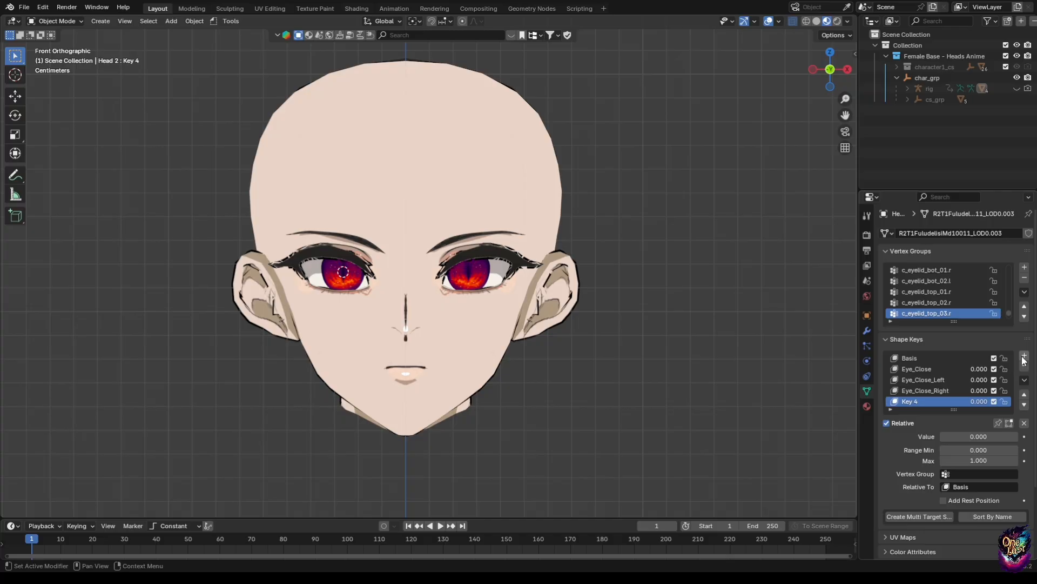
double_click(920, 401)
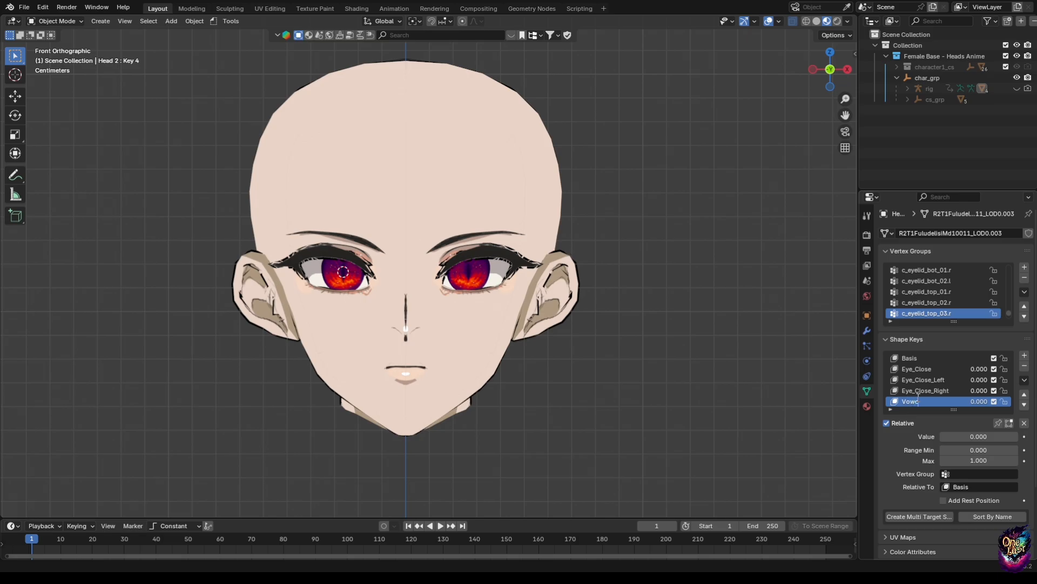
text(Vowels)
key(Return)
scroll(938, 399, down, 3)
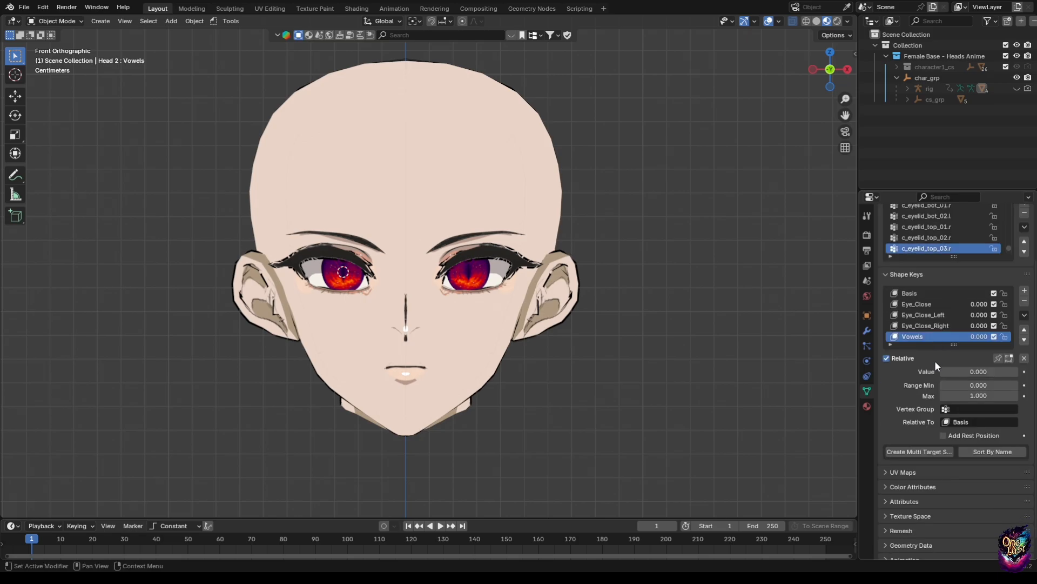
scroll(365, 335, up, 3)
scroll(378, 326, down, 2)
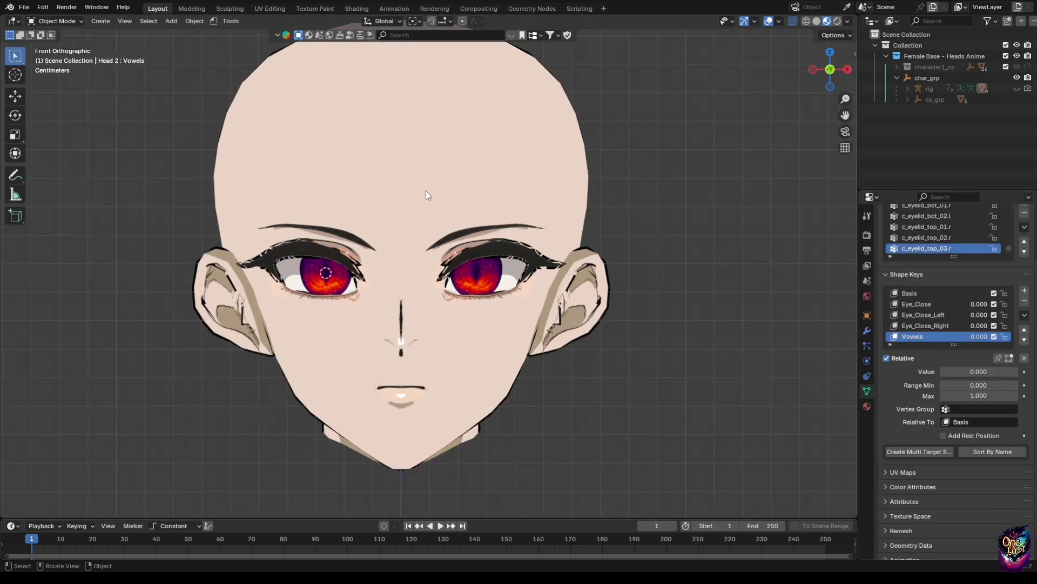
- Show the rig in the viewport and switch it to Pose Mode
click(1016, 88)
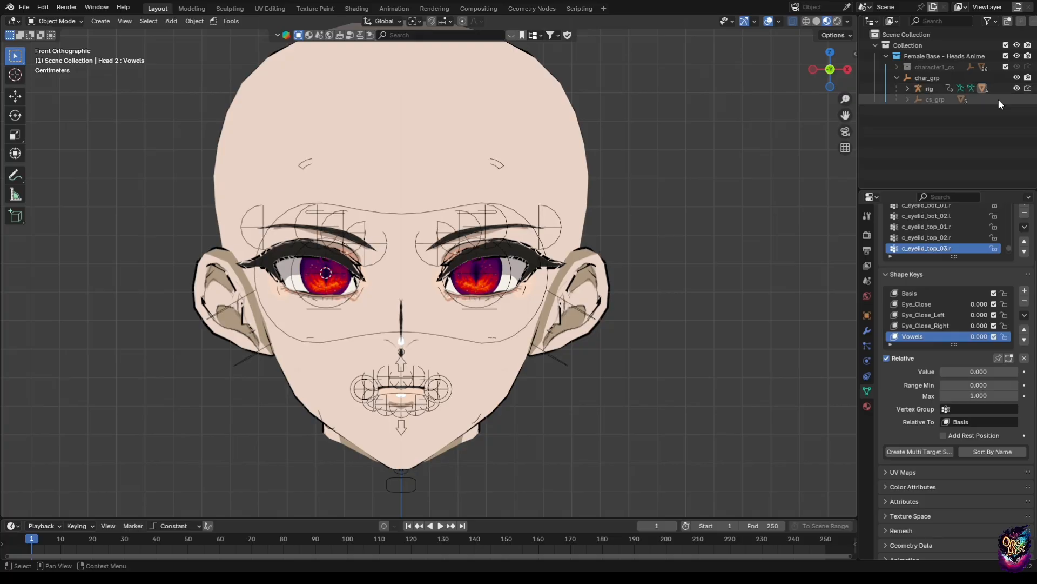
click(517, 334)
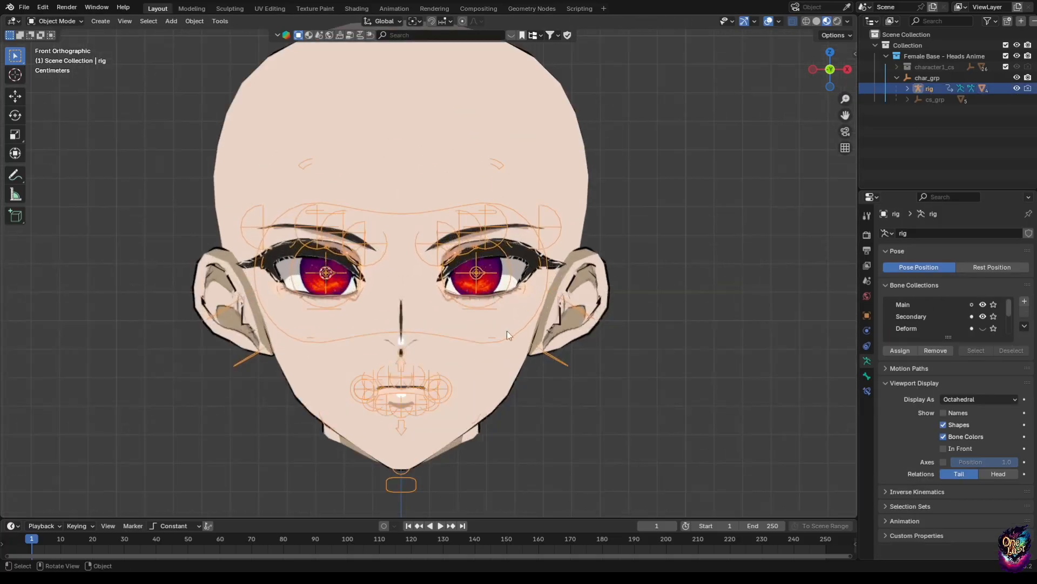
click(55, 21)
click(69, 54)
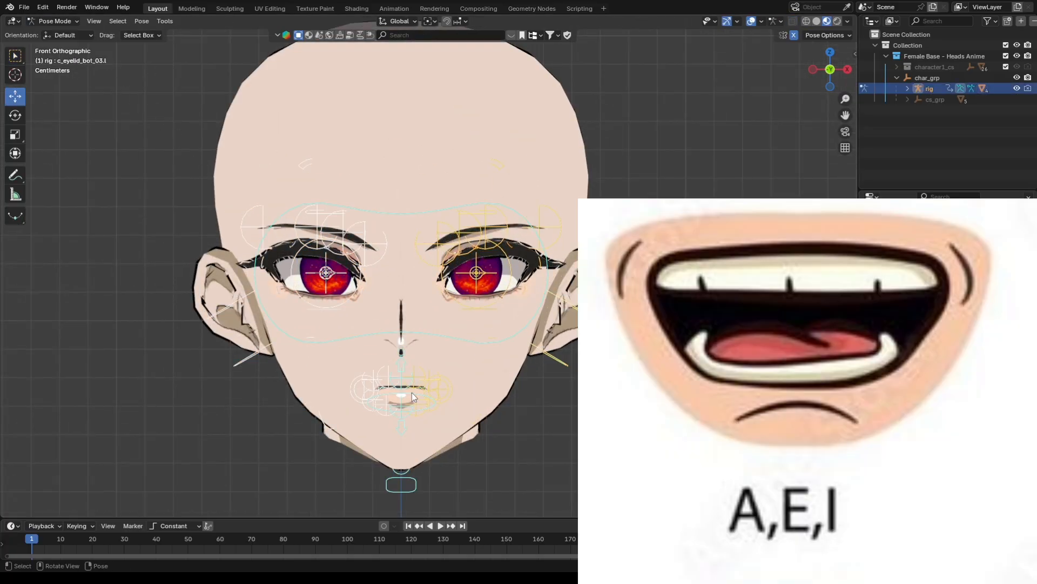
- Move the mouth-corner controls outward to widen the mouth for the A, E, I shape
scroll(423, 399, up, 2)
scroll(424, 398, down, 1)
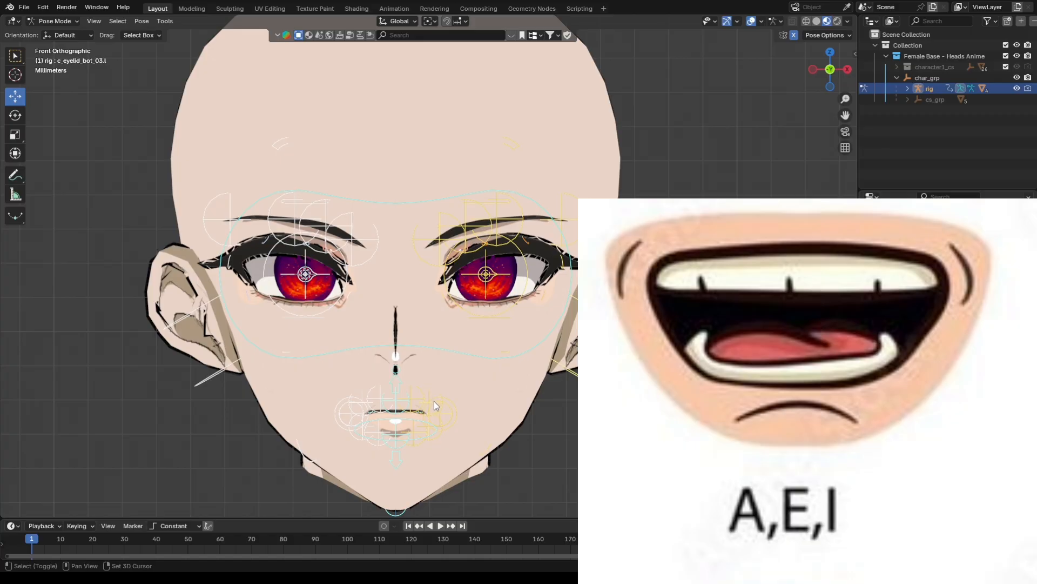
scroll(432, 403, up, 2)
click(461, 426)
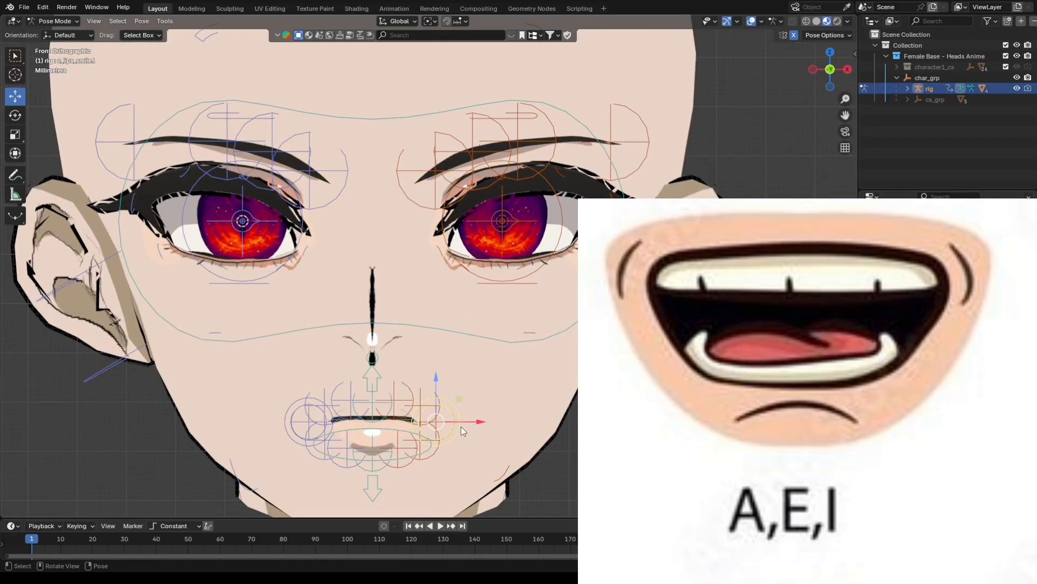
drag(440, 427, 487, 414)
shift+middle_drag(470, 432, 462, 364)
shift+middle_drag(406, 444, 403, 381)
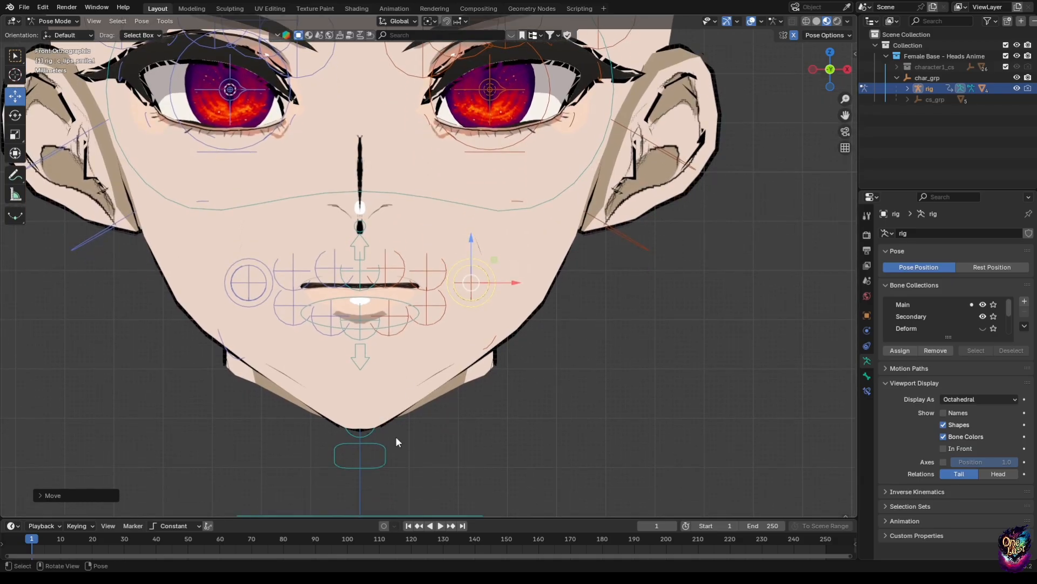
- Move the jaw control downward to open the mouth
click(387, 447)
drag(360, 347, 360, 386)
scroll(361, 384, up, 3)
middle_drag(366, 348, 387, 294)
scroll(387, 294, up, 2)
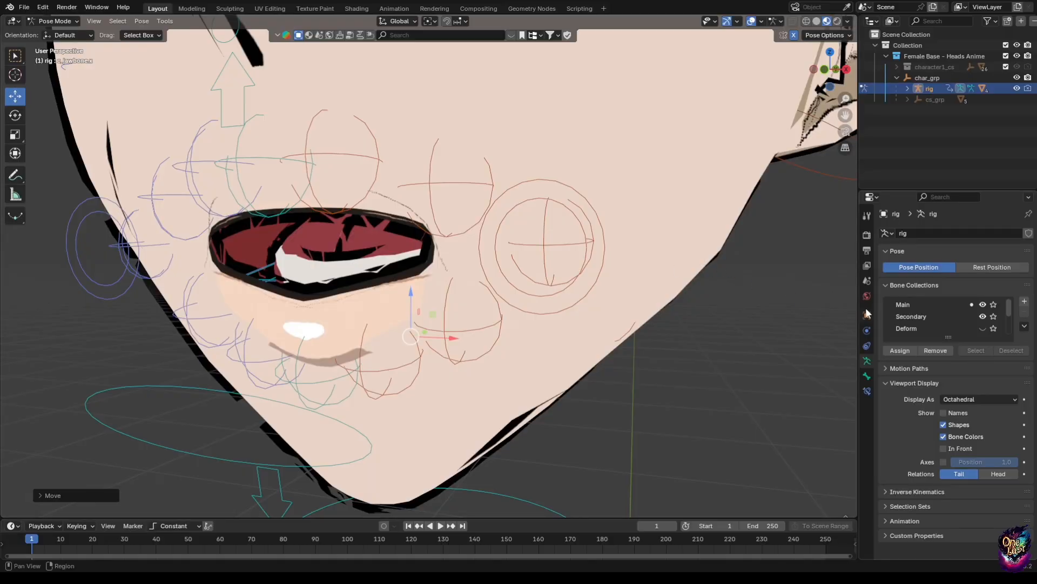
- Return to Object Mode, select the head mesh, and turn off the ST_OUTLINE modifier's viewport display
click(54, 22)
click(60, 30)
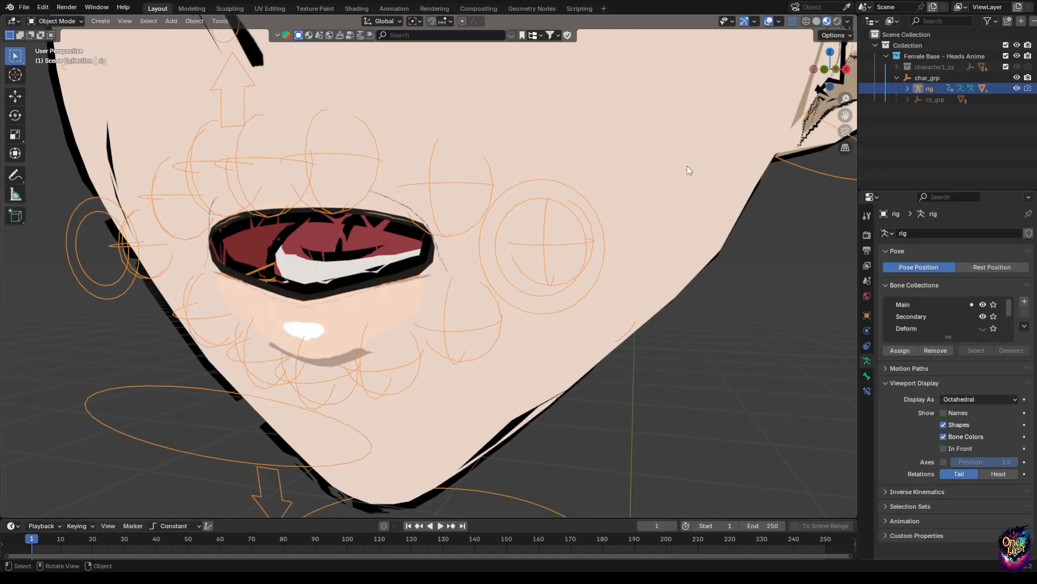
click(690, 170)
click(867, 331)
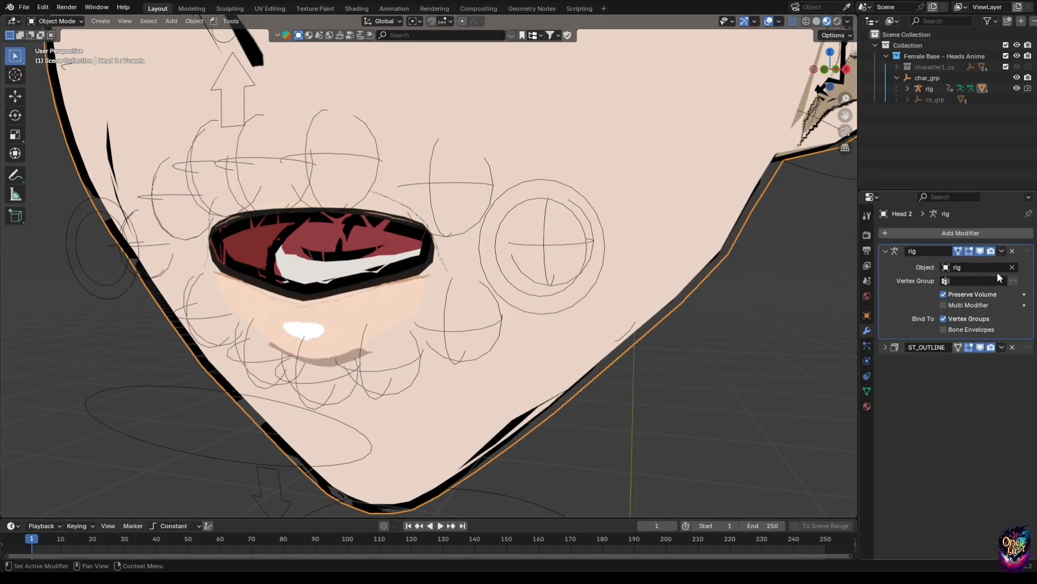
click(886, 347)
click(981, 348)
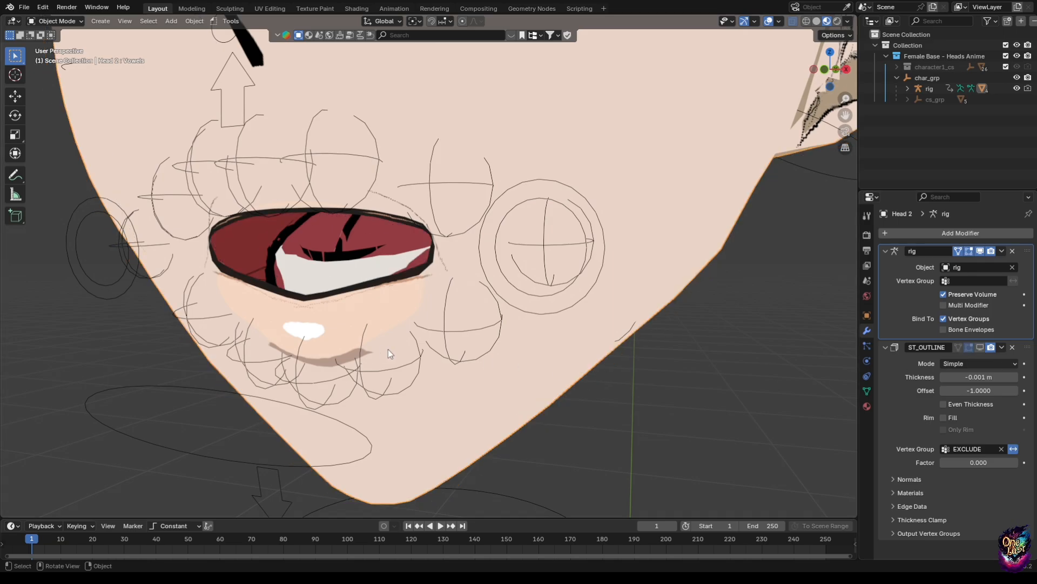
- Select the rig and switch it to Pose Mode
scroll(356, 348, down, 3)
middle_drag(452, 253, 475, 253)
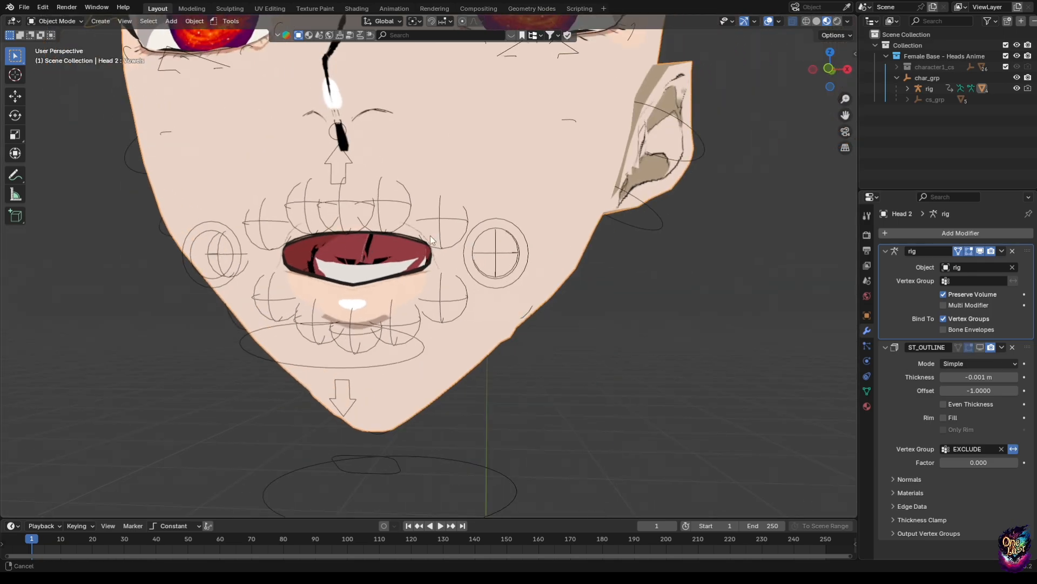
scroll(475, 253, down, 2)
middle_drag(172, 107, 149, 93)
scroll(436, 452, up, 4)
scroll(435, 453, down, 3)
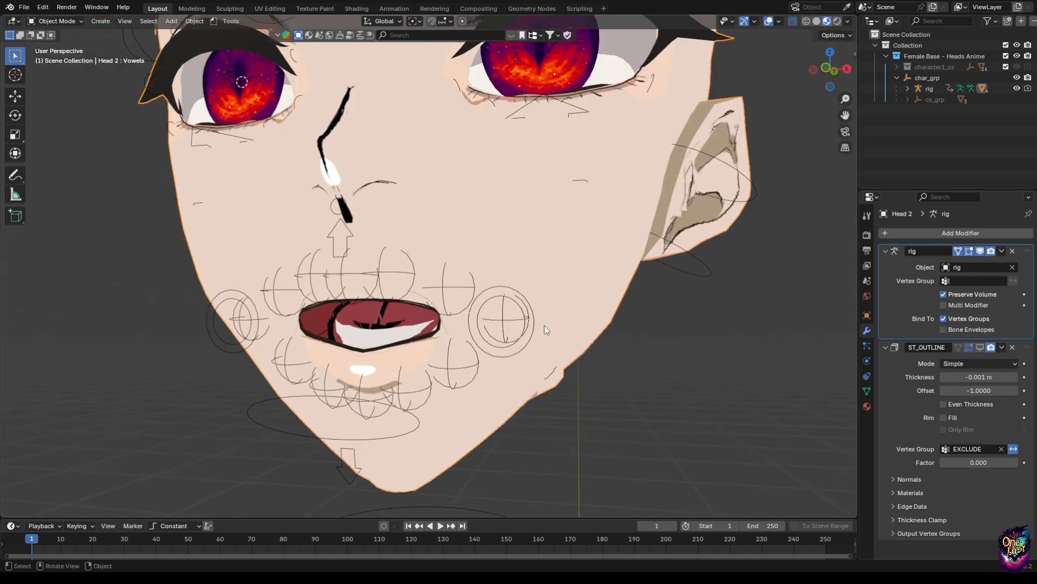
click(56, 21)
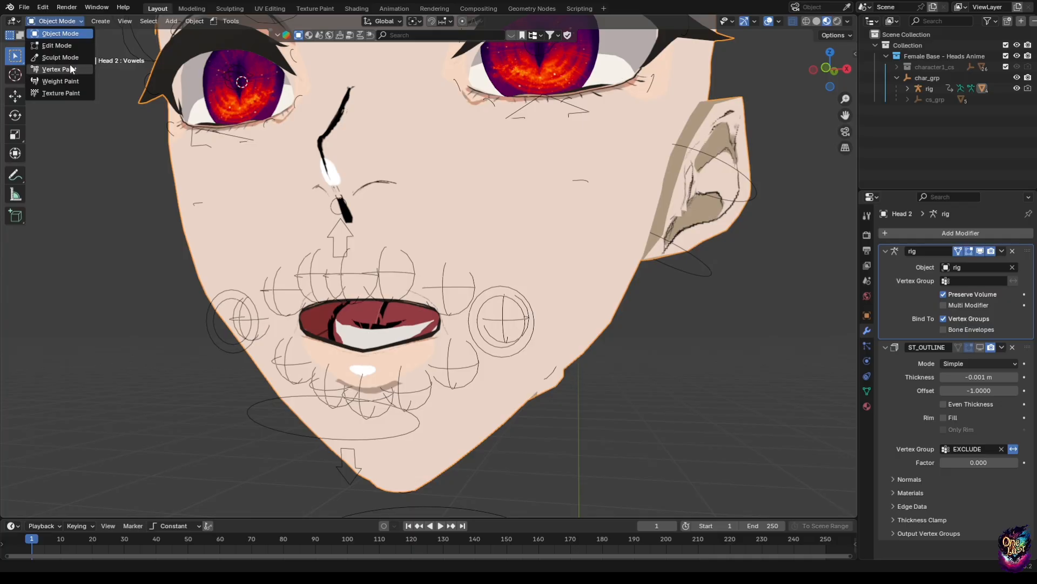
click(436, 297)
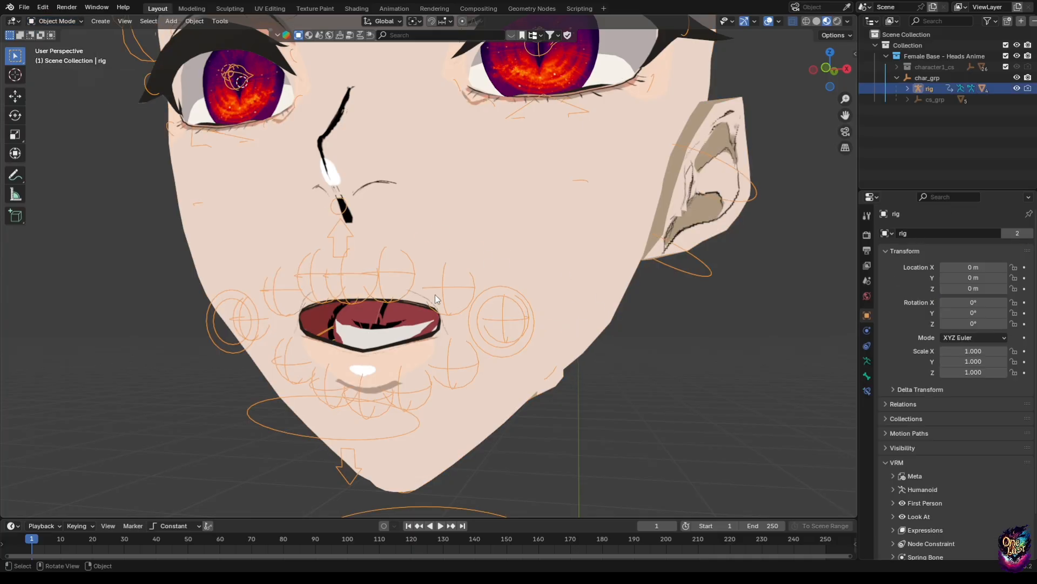
click(71, 22)
click(57, 45)
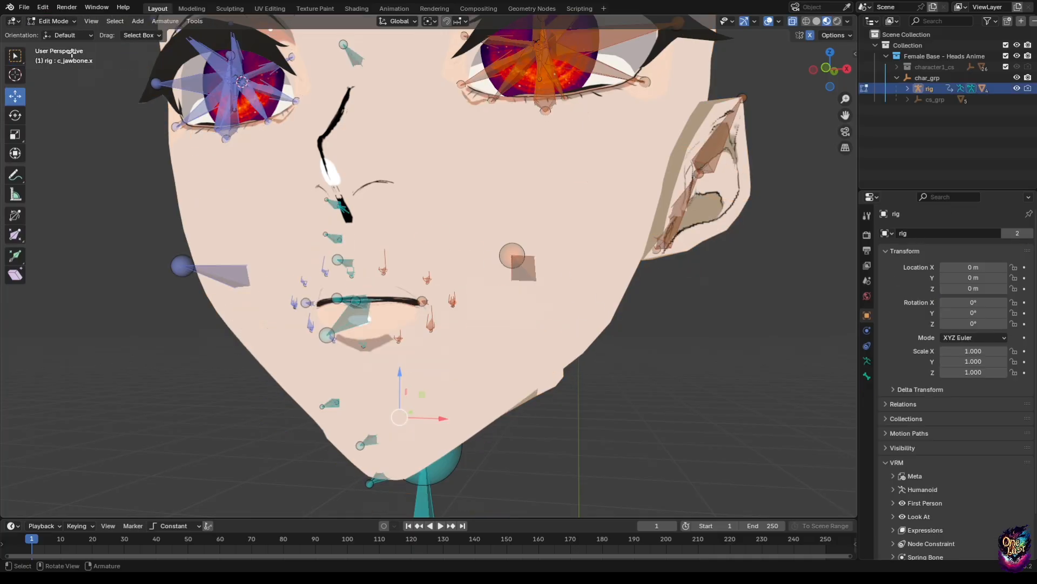
click(56, 21)
click(58, 58)
scroll(432, 377, up, 5)
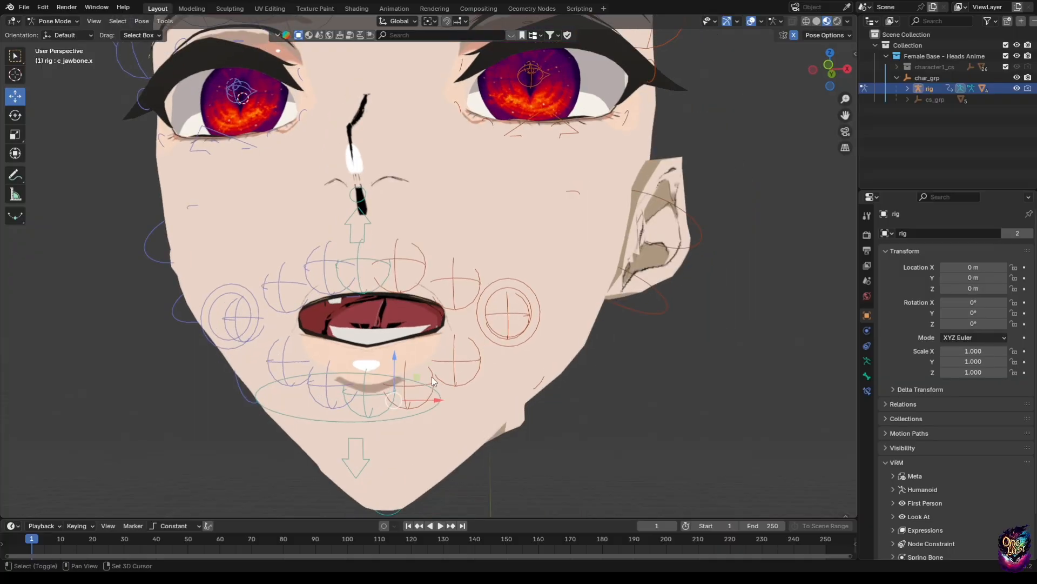
- Move the side controls of the lower lip outward to widen the open mouth's lower edge
click(495, 367)
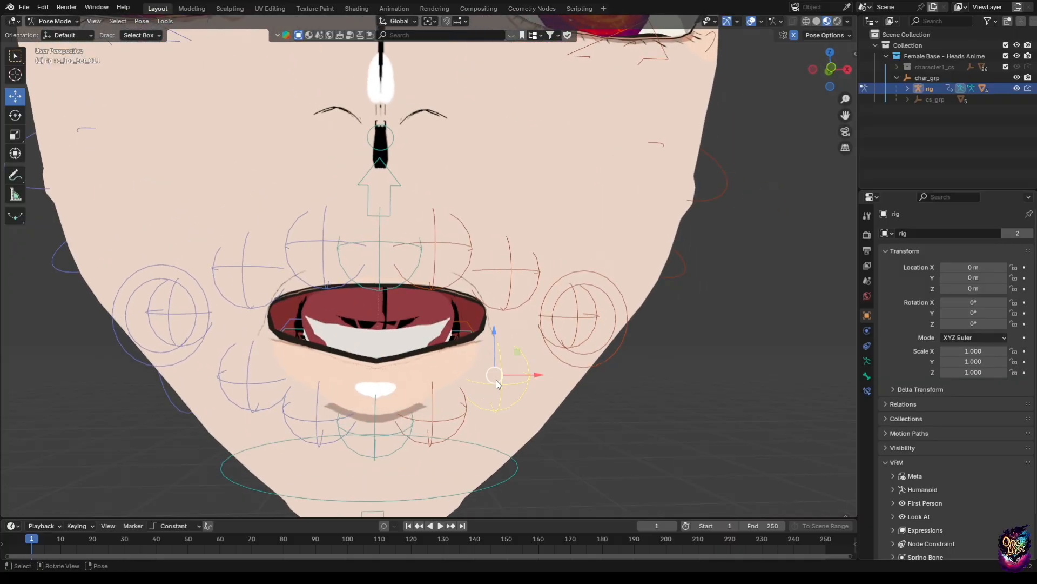
click(448, 420)
key(g)
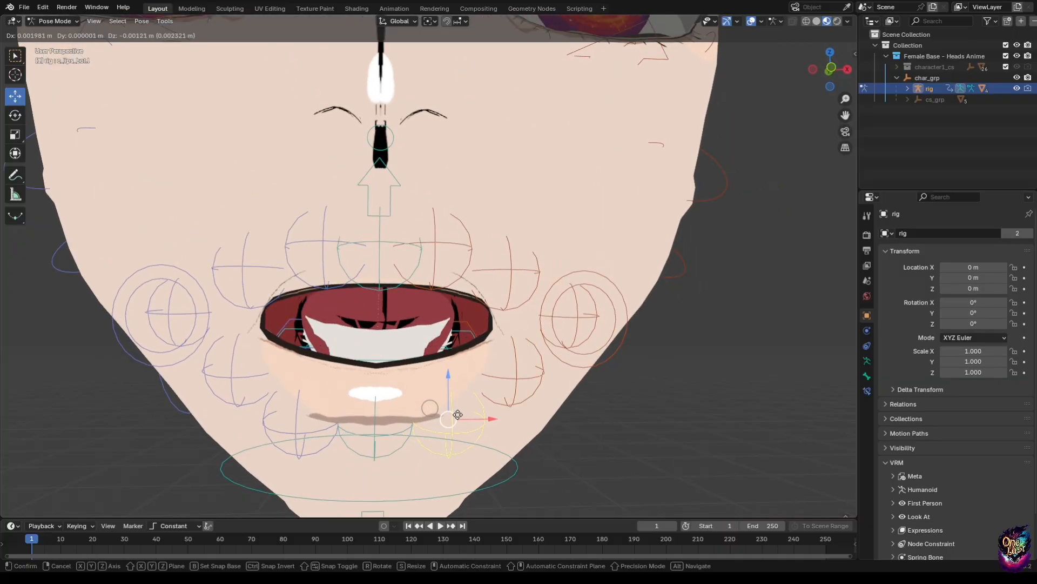
drag(458, 414, 454, 397)
middle_drag(454, 398, 407, 253)
- Move the upper teeth master control slightly upward
click(391, 245)
mouse_move(377, 200)
mouse_down()
mouse_move(376, 216)
mouse_move(376, 195)
mouse_up()
middle_drag(400, 232, 473, 322)
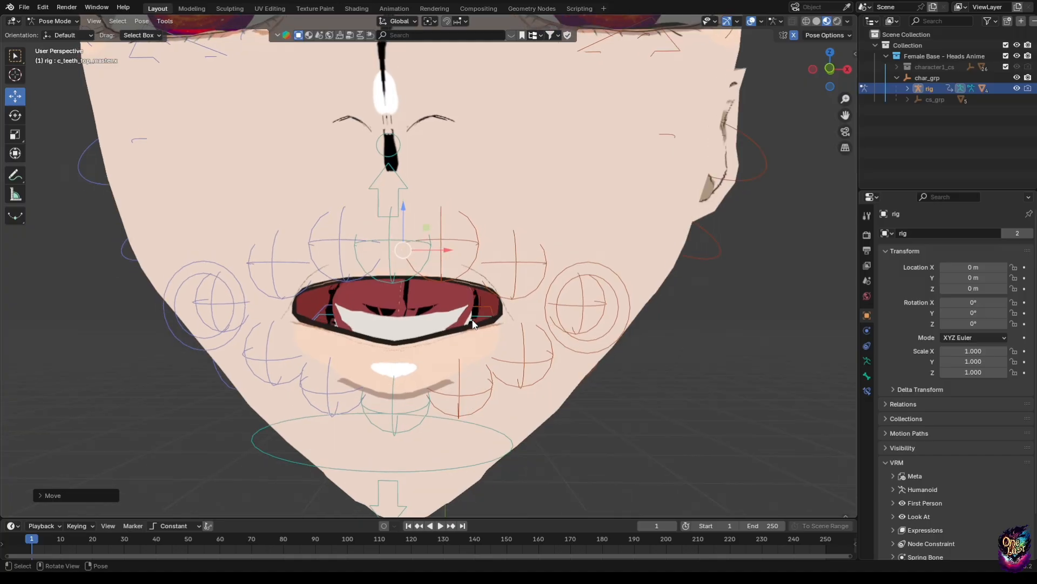
- Set the rig to display in front of the mesh and lower the bottom teeth master control along the Z axis
click(867, 361)
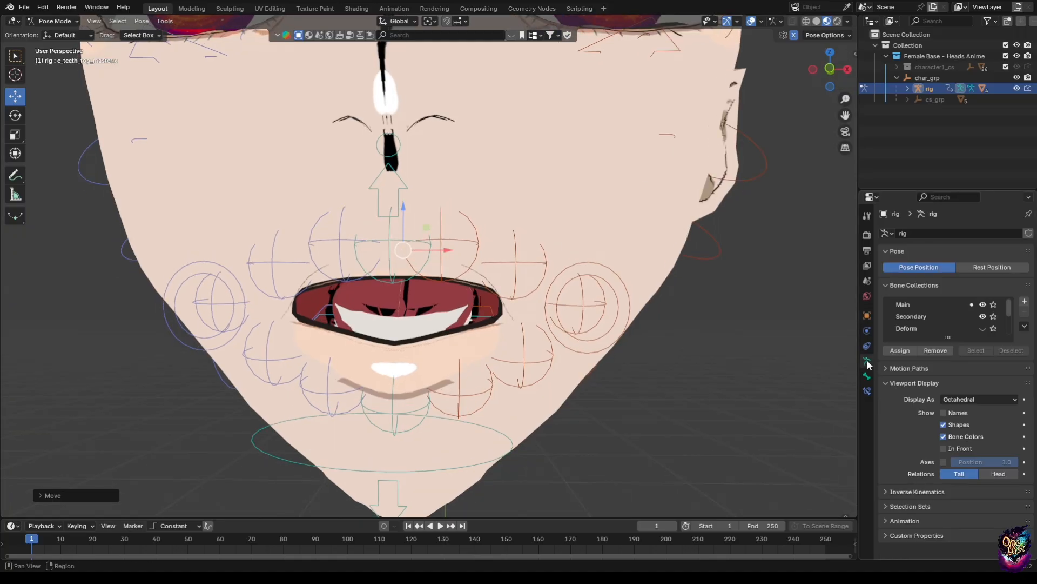
click(943, 448)
click(447, 334)
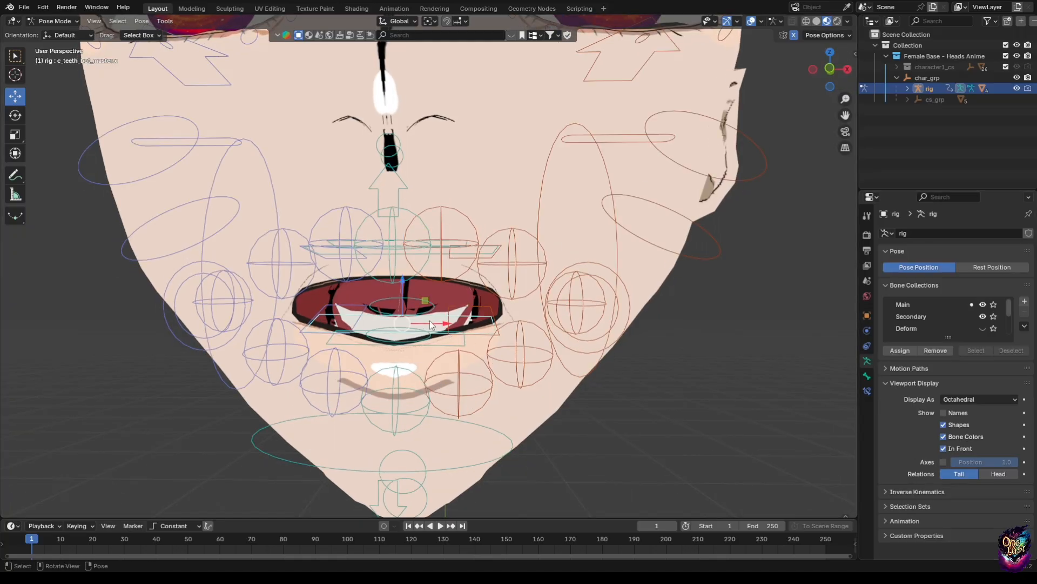
key(g)
key(z)
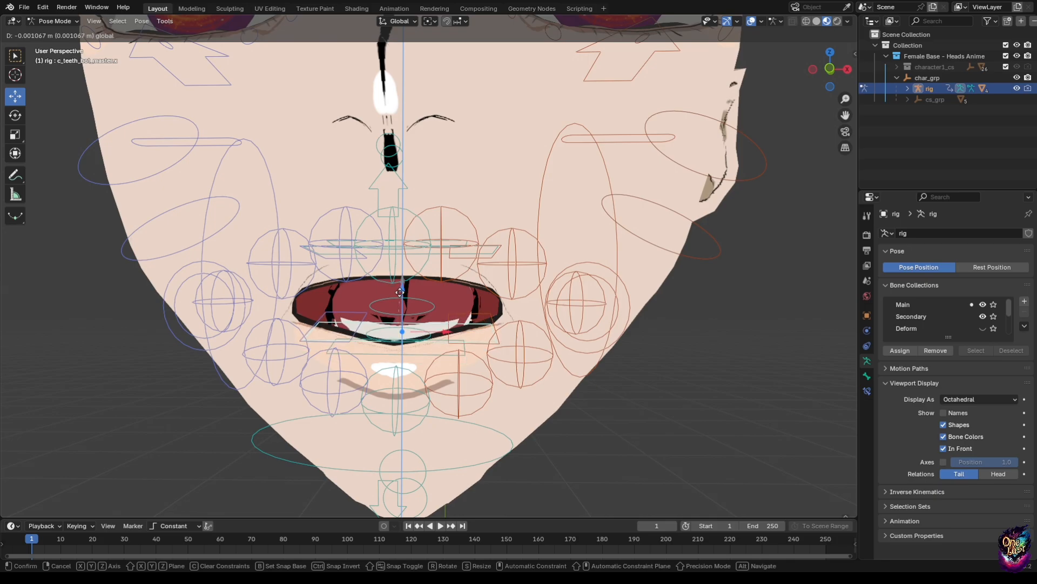
click(394, 302)
- Shift the front bottom teeth control (c_teeth_bot.x) slightly backward along the Y axis
middle_drag(394, 303, 468, 309)
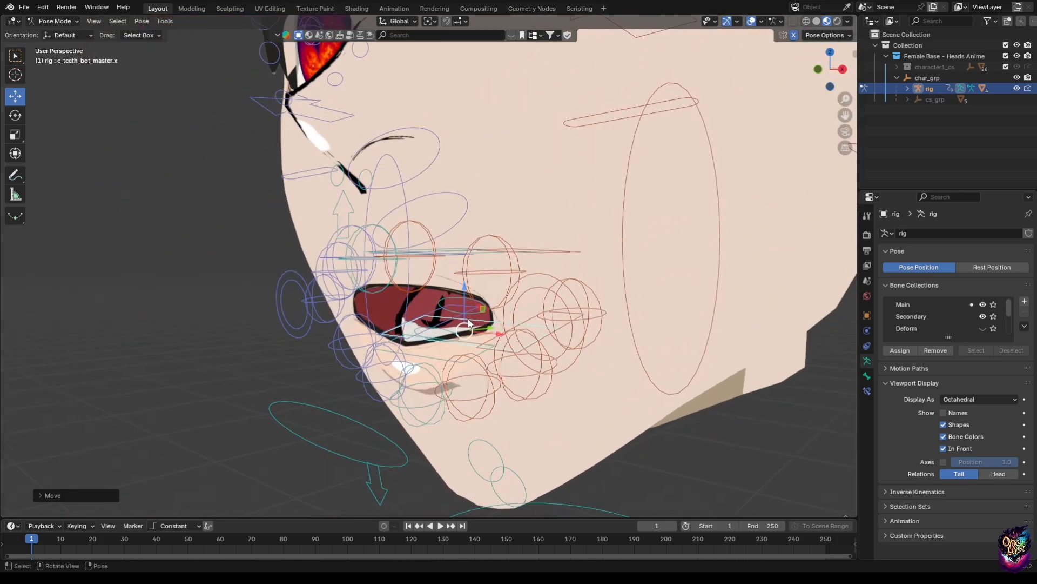
click(468, 310)
click(469, 349)
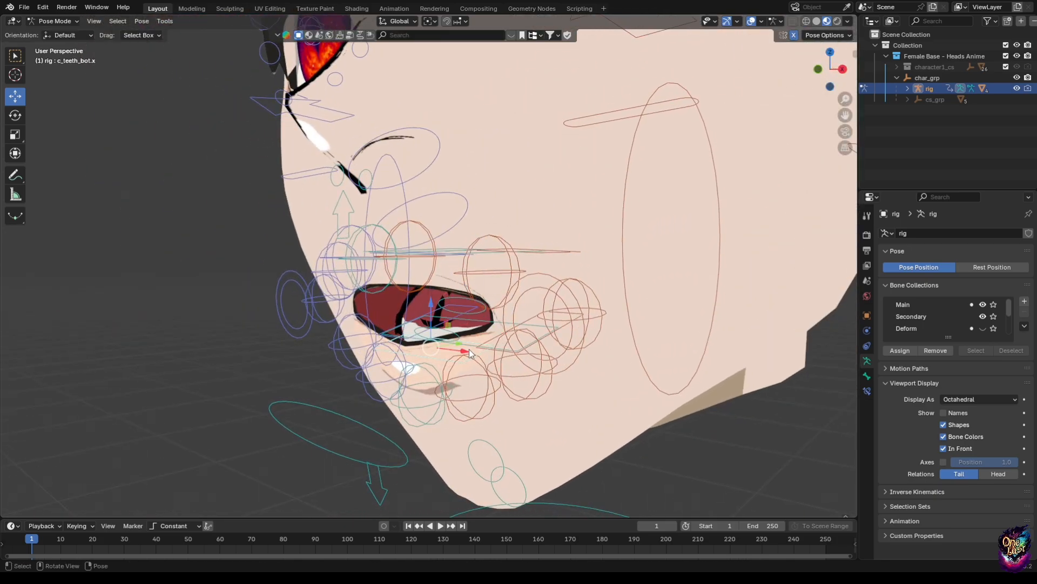
middle_drag(469, 349, 469, 336)
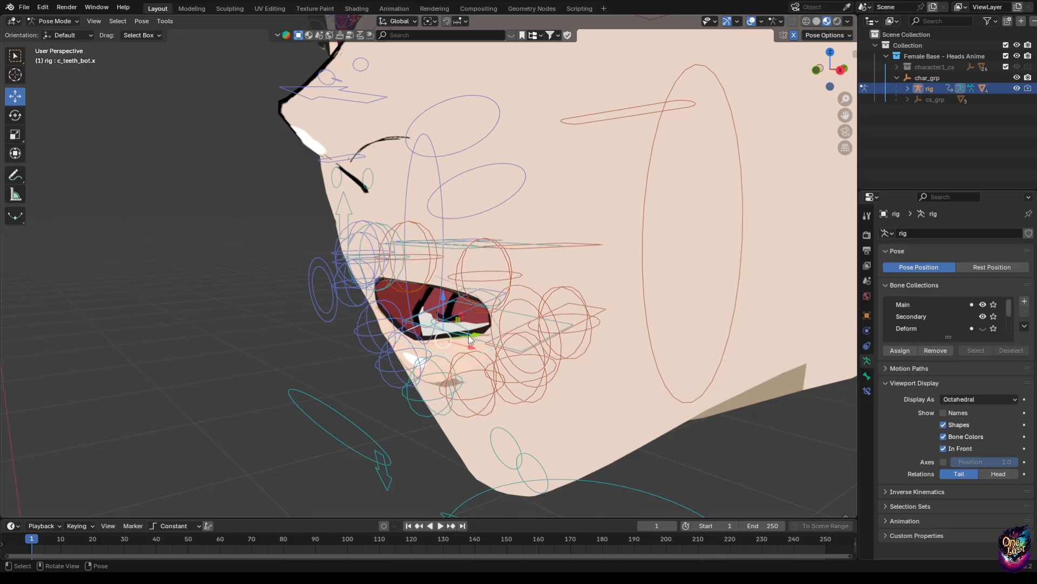
key(g)
key(y)
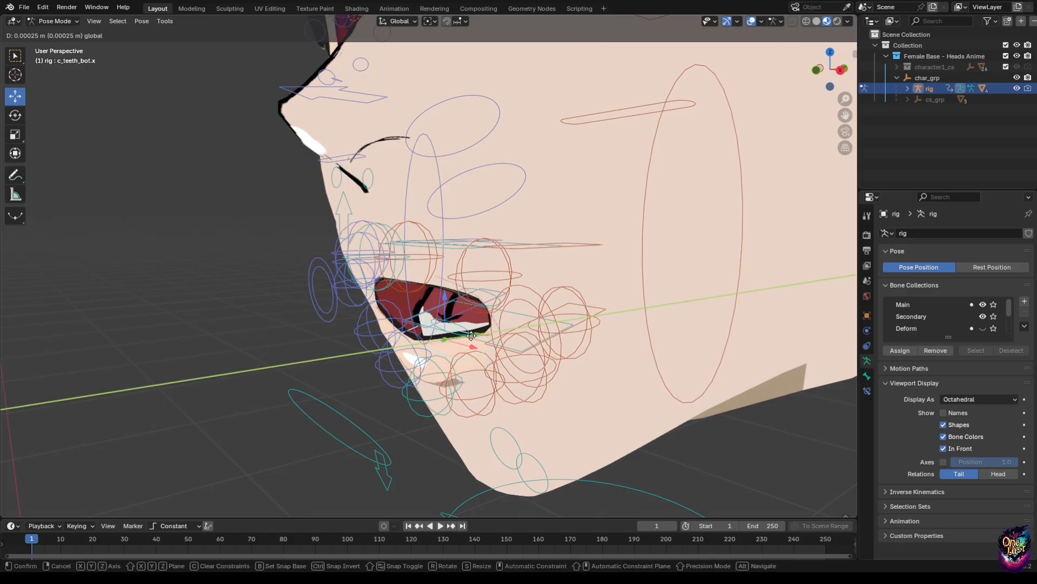
click(487, 335)
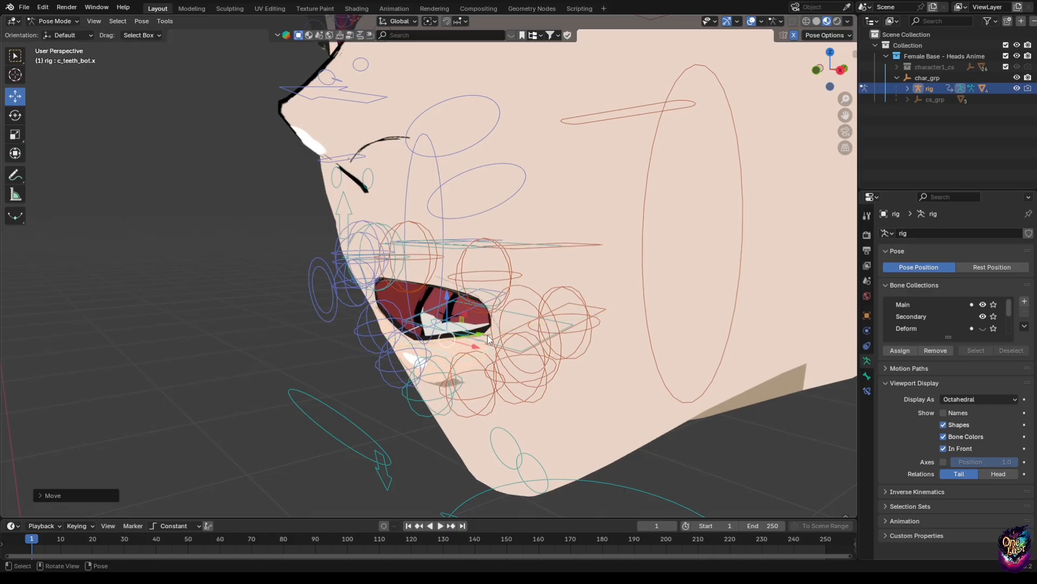
- Reposition the bottom teeth master control along the Y axis so the lower teeth sit properly behind the lip
click(566, 322)
key(g)
key(y)
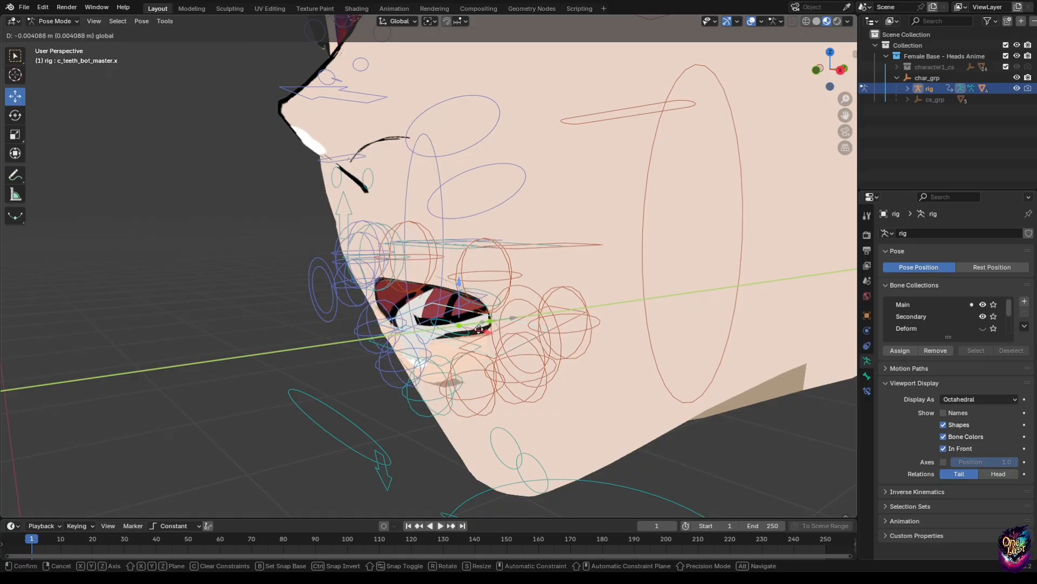
click(471, 327)
middle_drag(468, 328, 494, 326)
drag(467, 332, 474, 330)
middle_drag(444, 326, 470, 264)
scroll(486, 308, up, 4)
scroll(480, 272, down, 2)
scroll(432, 268, down, 2)
middle_drag(401, 270, 427, 317)
scroll(426, 317, down, 2)
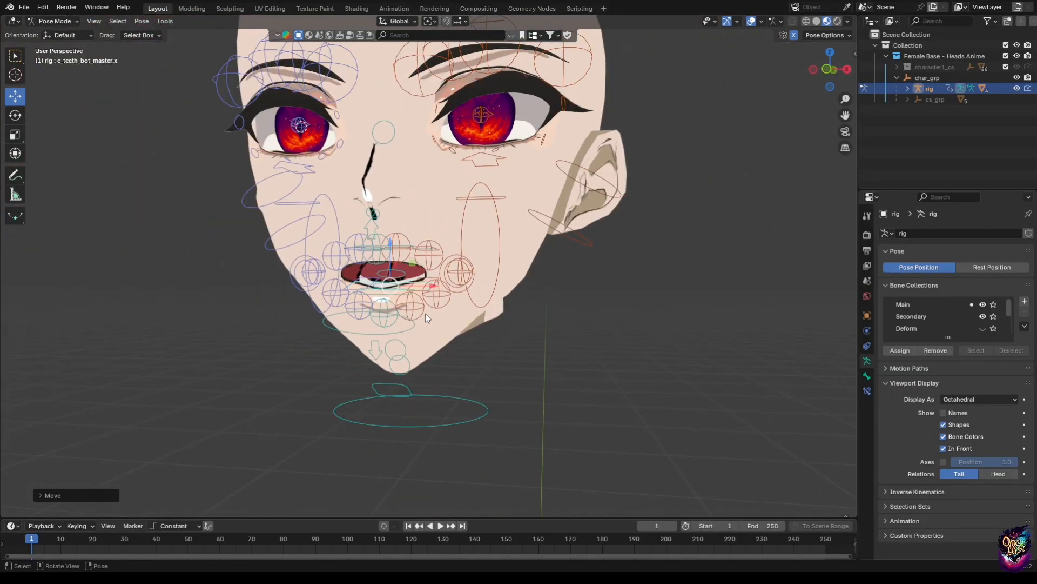
- Return the rig to Object Mode and align to the front orthographic view
click(54, 21)
click(66, 34)
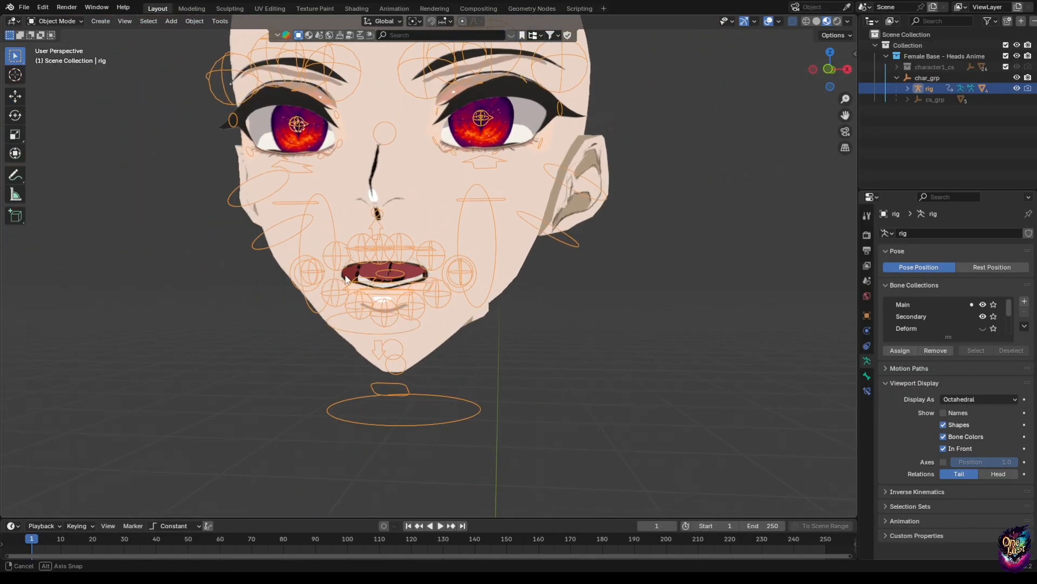
middle_drag(324, 259, 380, 273)
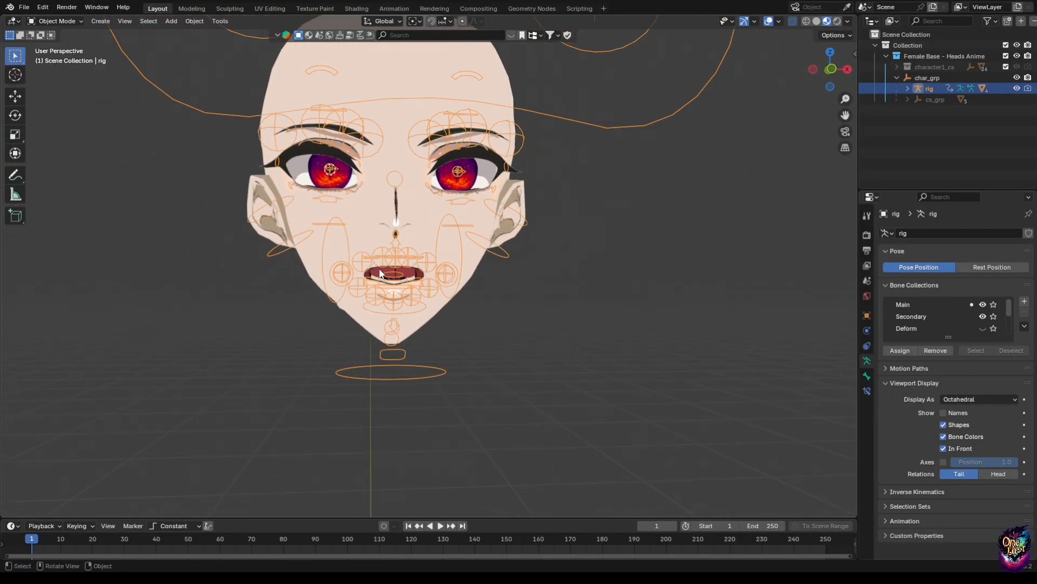
click(831, 71)
scroll(757, 223, up, 3)
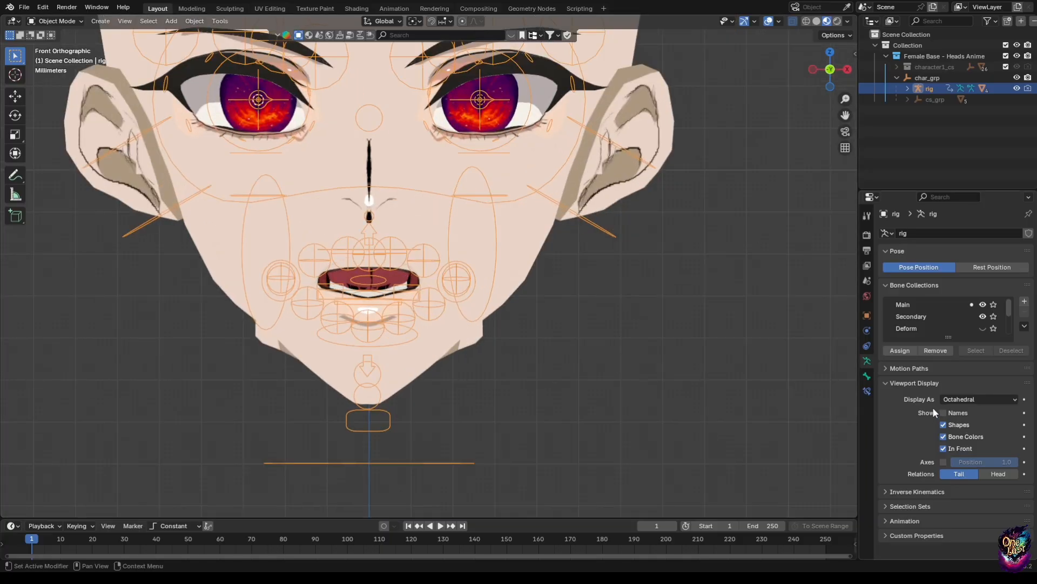
- Save the head mesh's rig modifier as a shape key, keeping the modifier, and rename the new key A
click(526, 261)
click(866, 330)
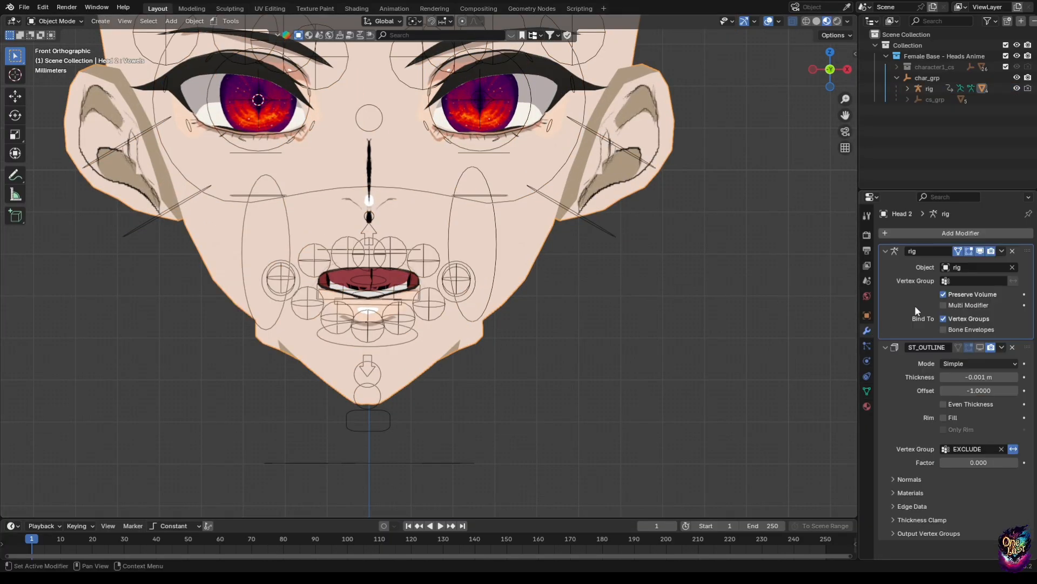
click(1002, 251)
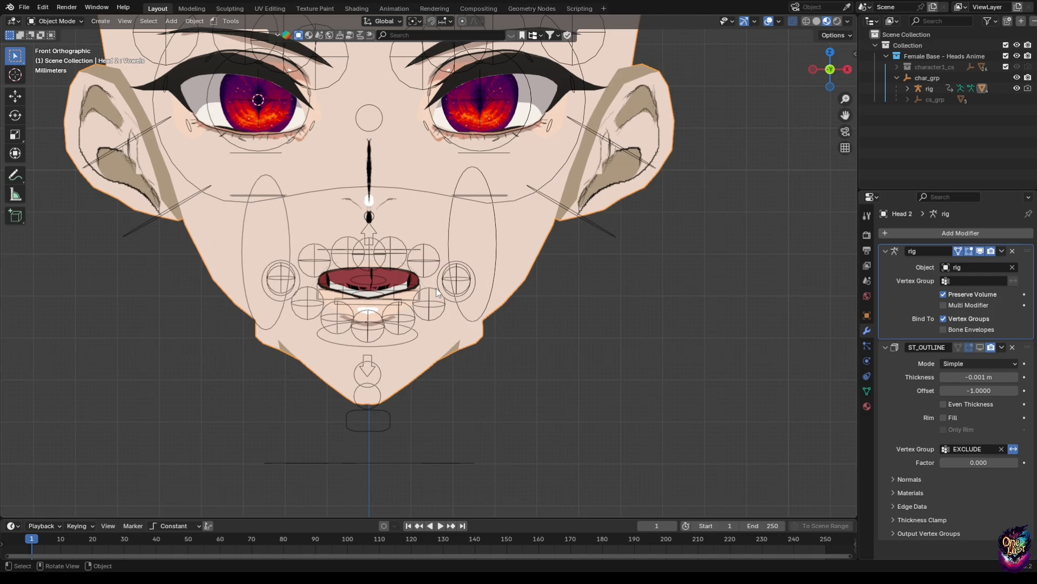
scroll(441, 299, down, 2)
scroll(441, 298, up, 3)
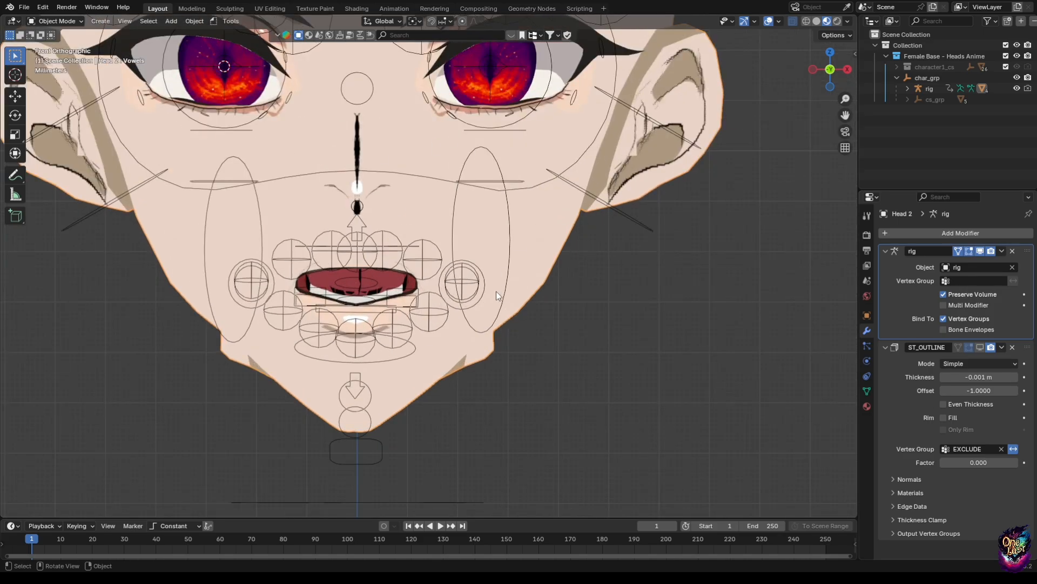
click(867, 390)
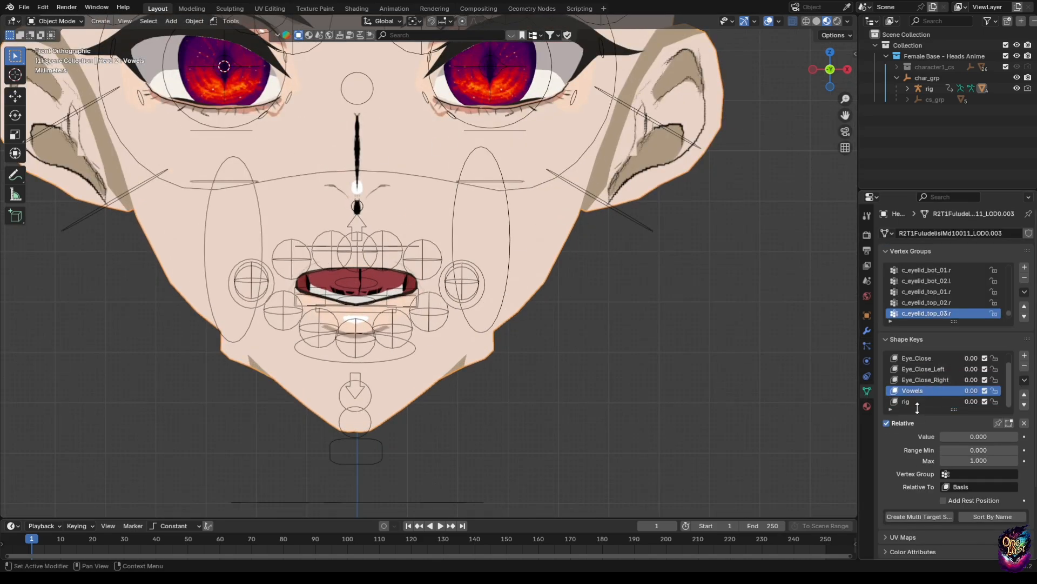
click(909, 402)
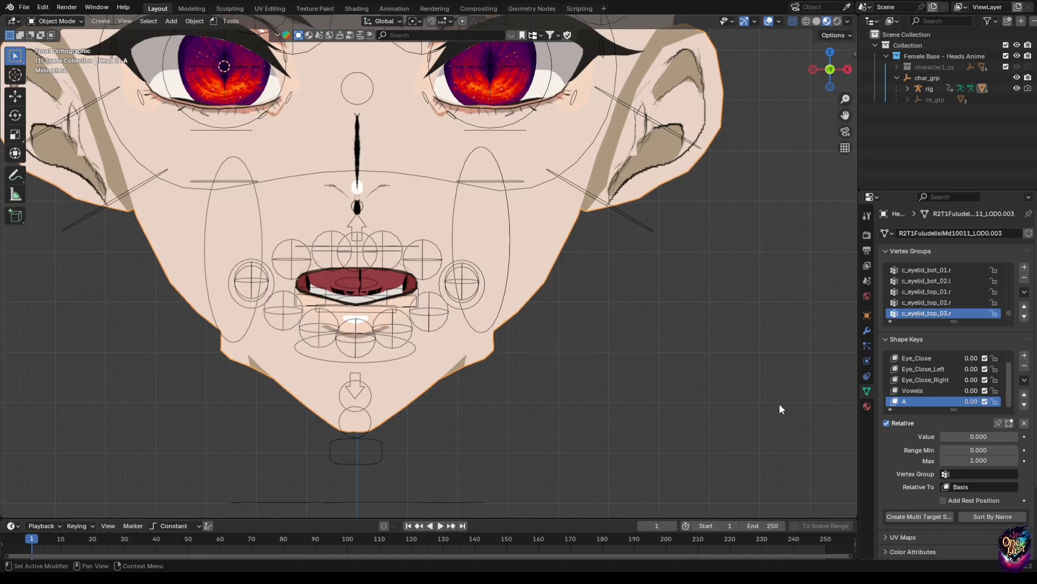
- Put the rig back in Pose Mode, select all its bones and clear their transforms
scroll(418, 231, down, 2)
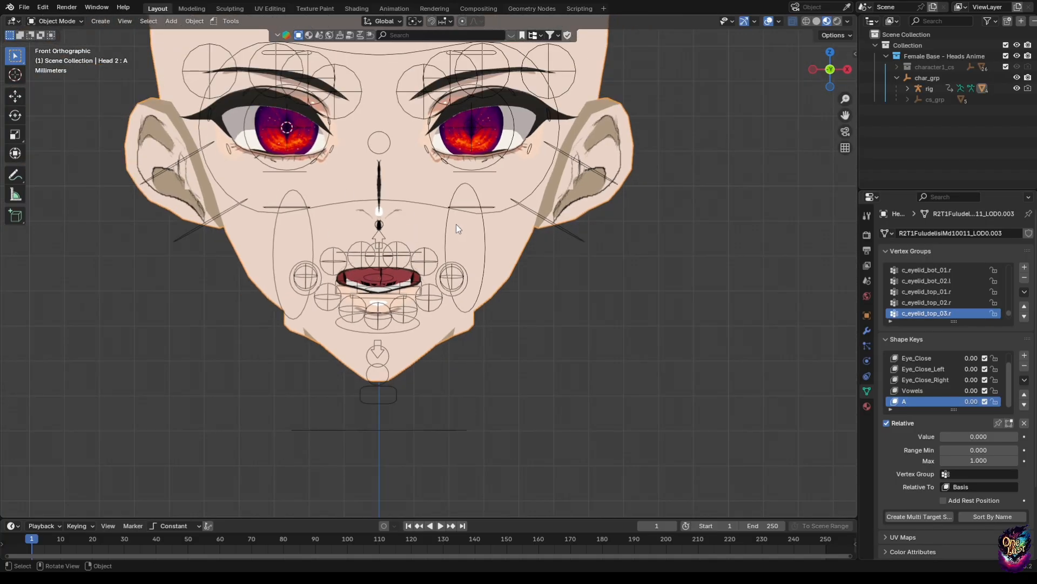
click(395, 261)
scroll(447, 270, up, 3)
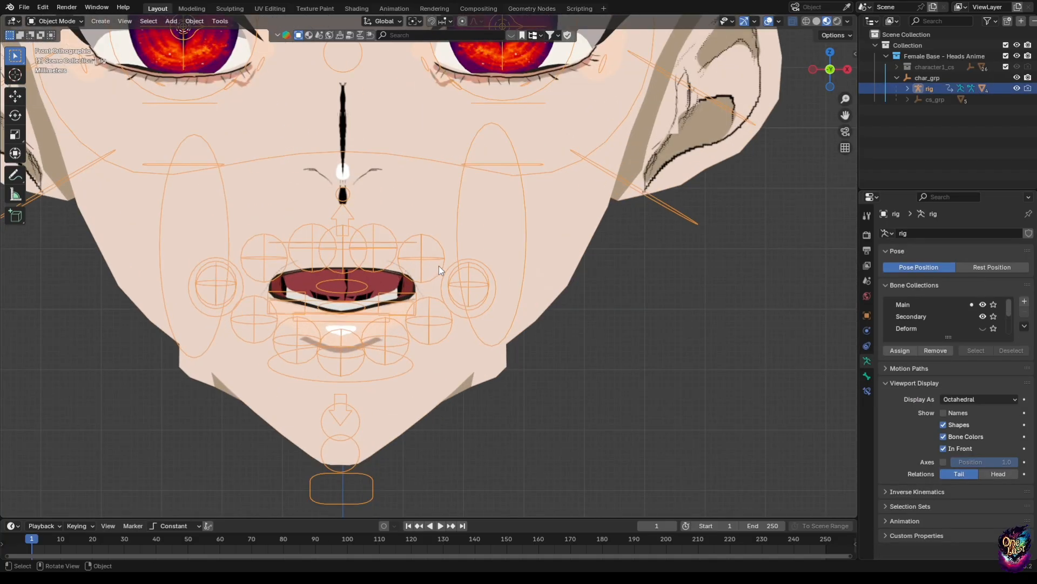
click(56, 21)
click(60, 57)
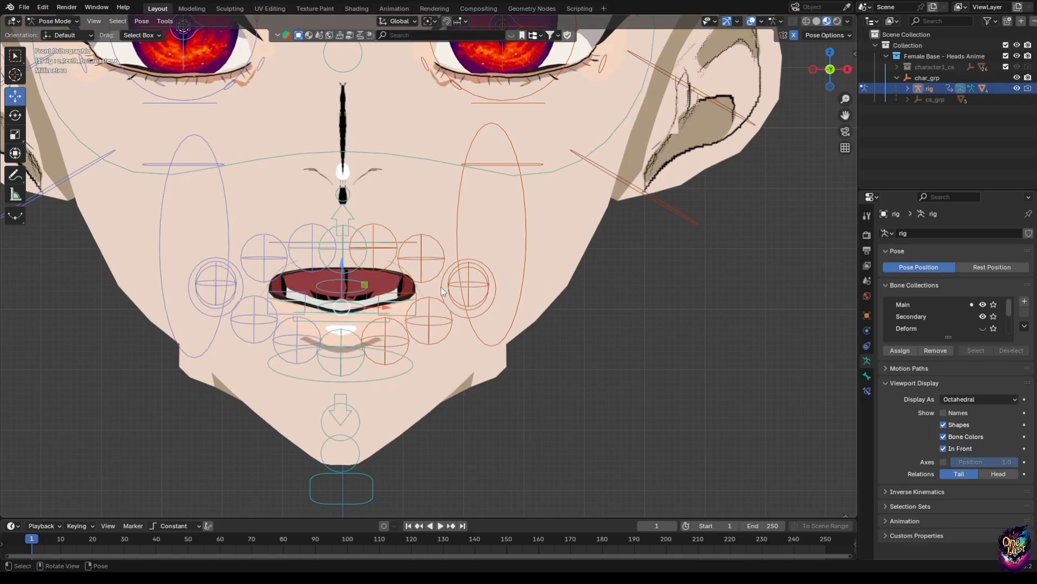
click(141, 21)
mouse_move(160, 40)
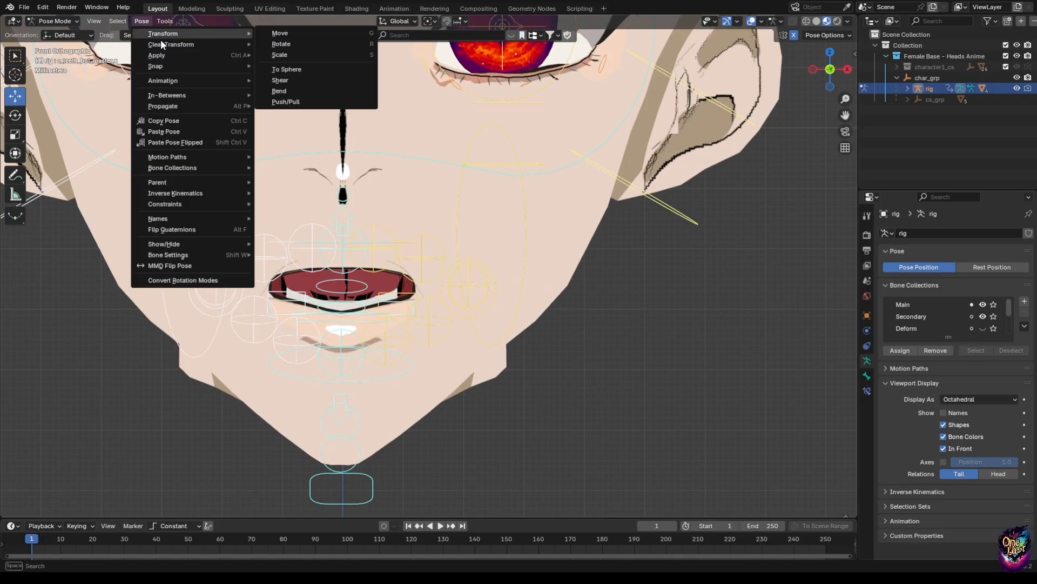
click(281, 41)
scroll(112, 82, down, 3)
- Return the rig to Object Mode
click(56, 21)
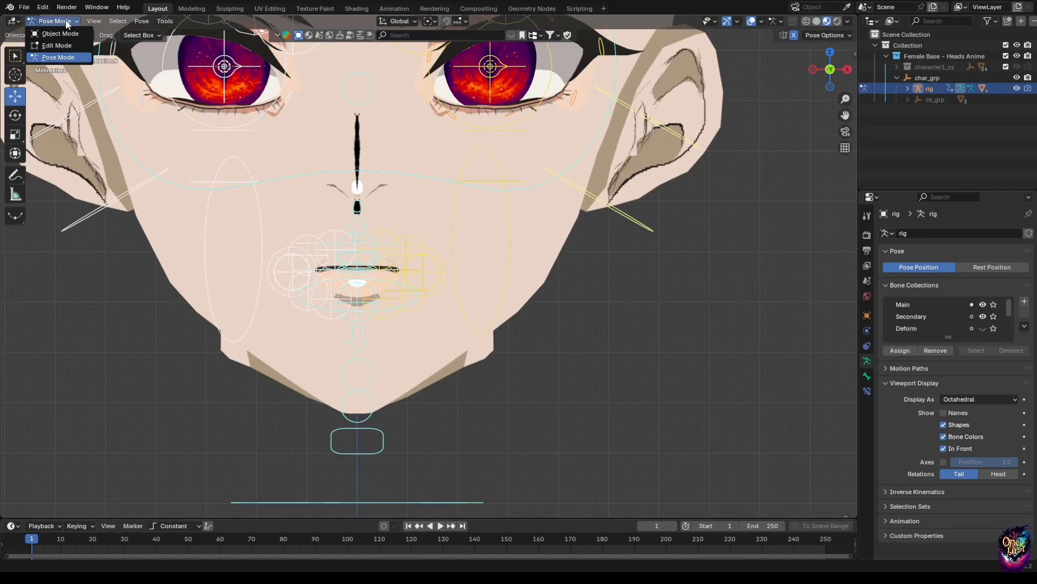
click(65, 31)
scroll(334, 281, up, 4)
scroll(334, 281, down, 4)
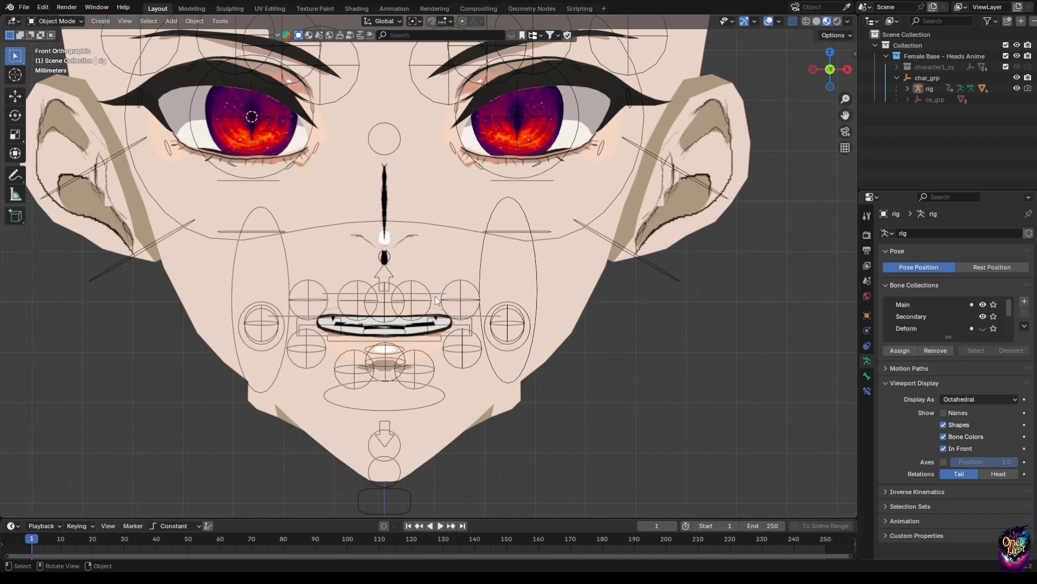
click(49, 21)
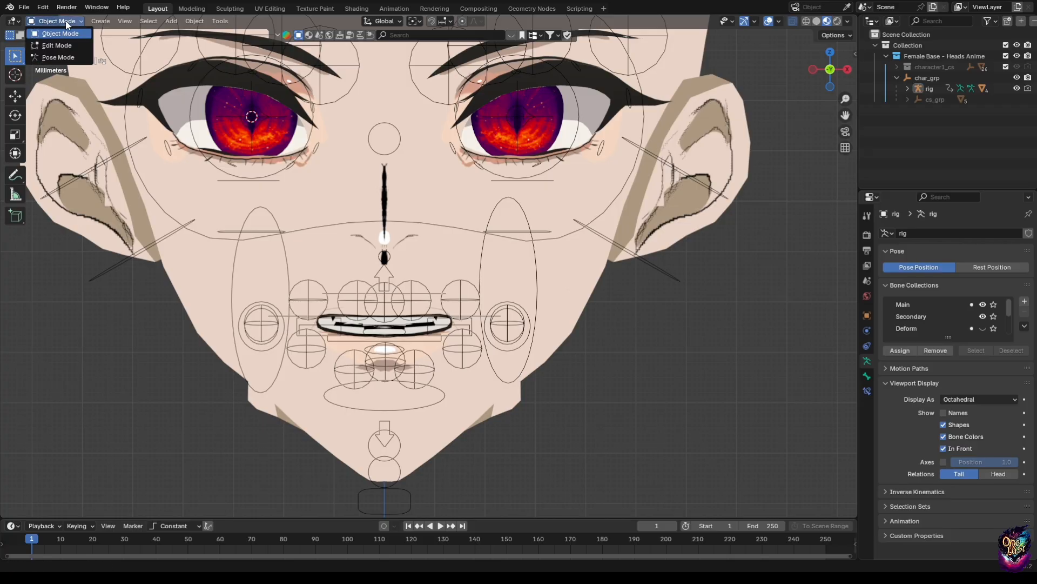
scroll(533, 218, down, 3)
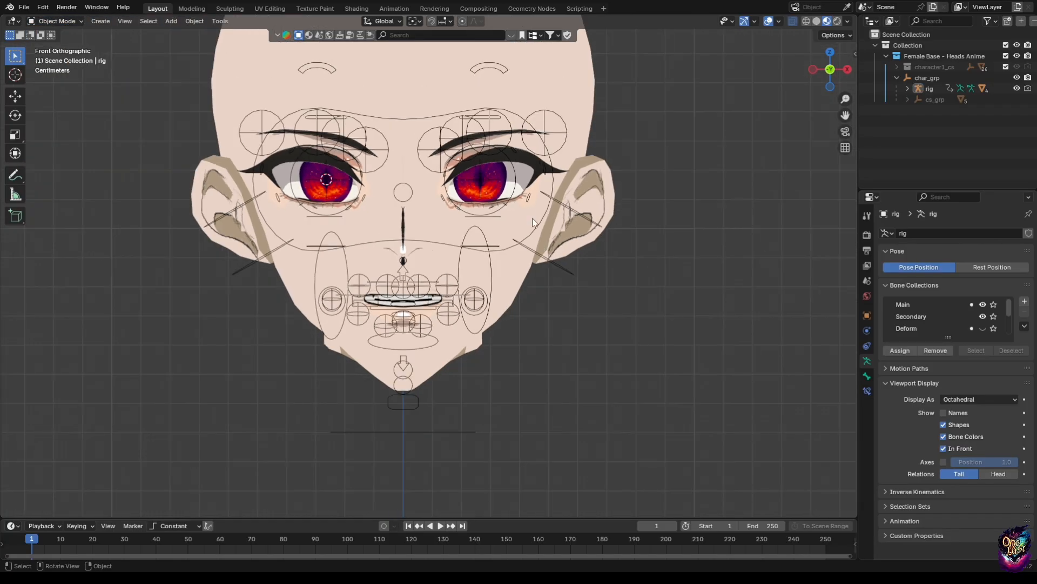
- Select the rig, put it in Pose Mode, clear all transforms of its bones, and return it to Object Mode
click(493, 126)
click(480, 117)
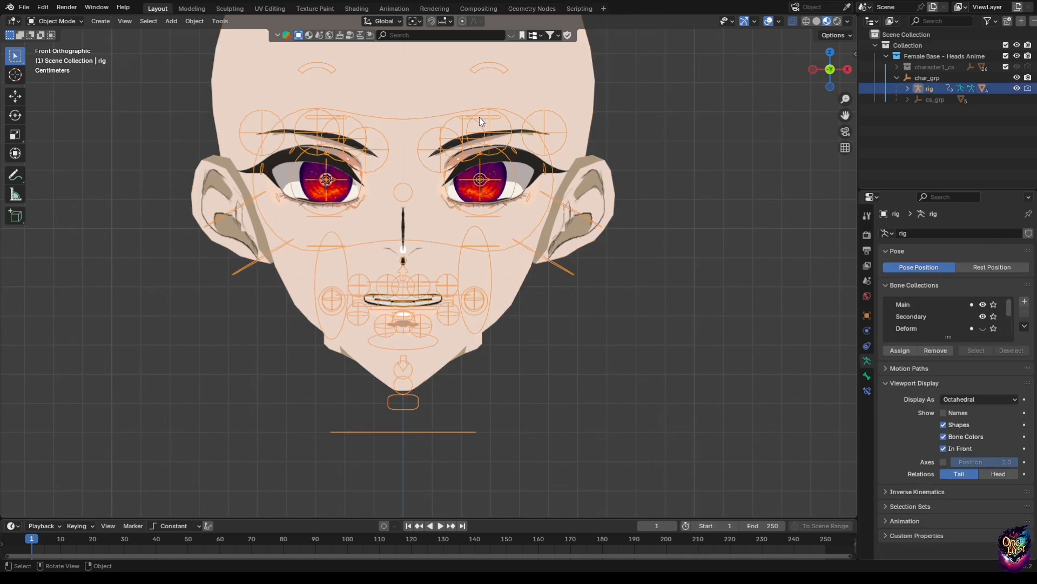
click(64, 21)
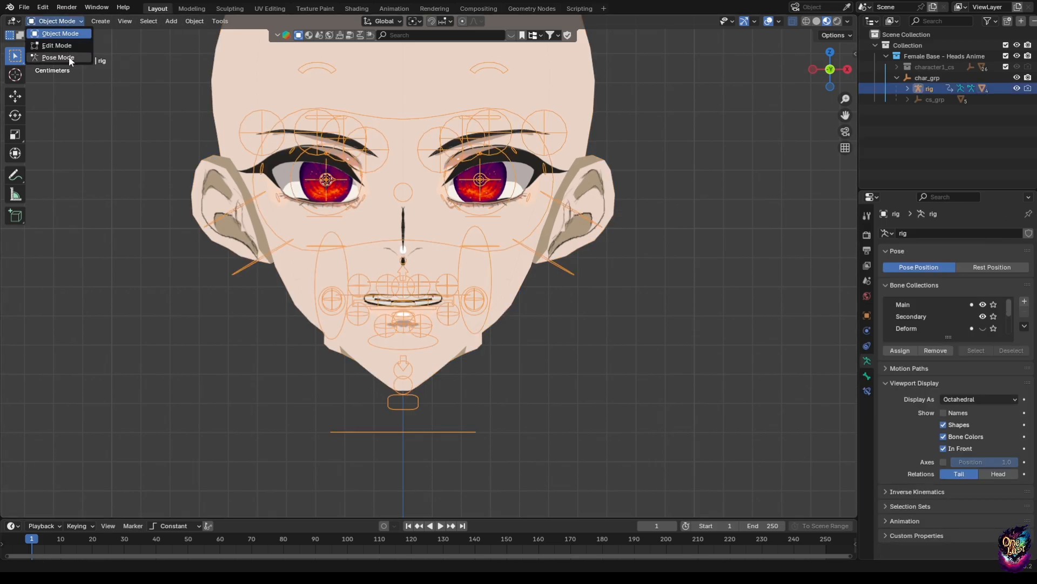
click(69, 56)
click(141, 22)
mouse_move(181, 46)
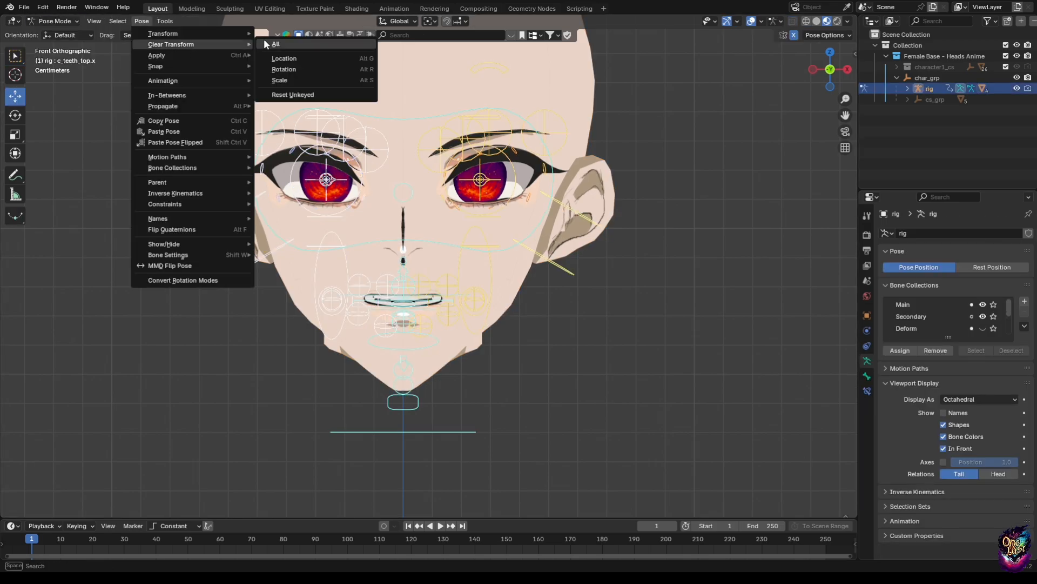
click(262, 40)
click(49, 22)
click(51, 32)
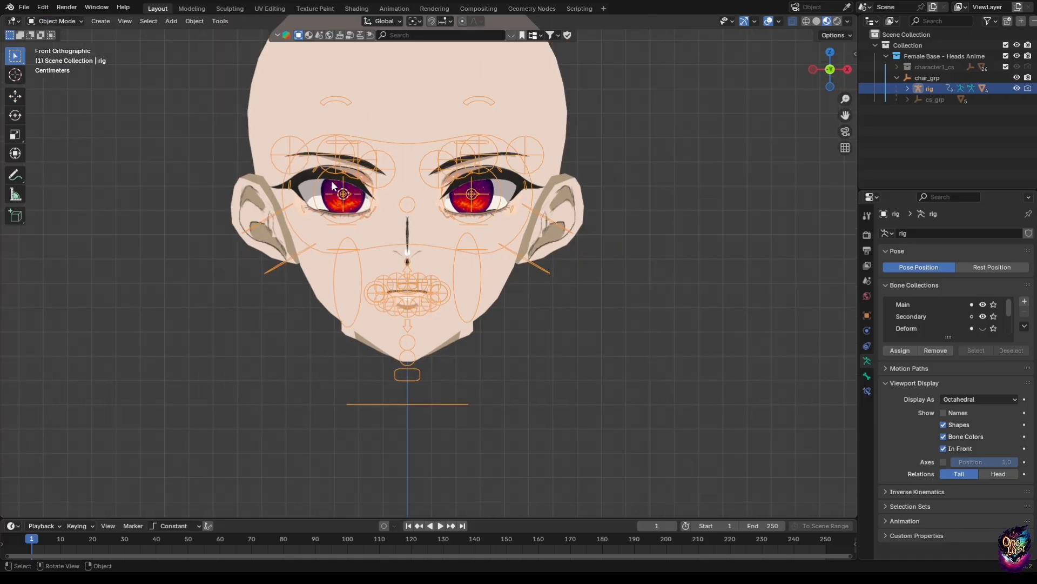
scroll(453, 284, up, 2)
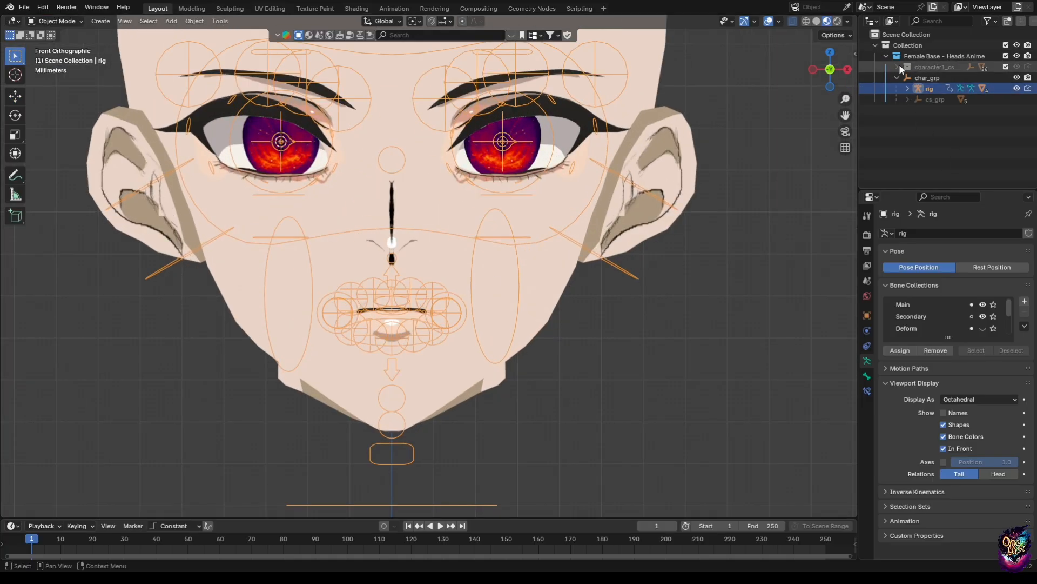
- Join the Eyes, Teeth and Tongue meshes under the rig into the Head 2 mesh
click(907, 88)
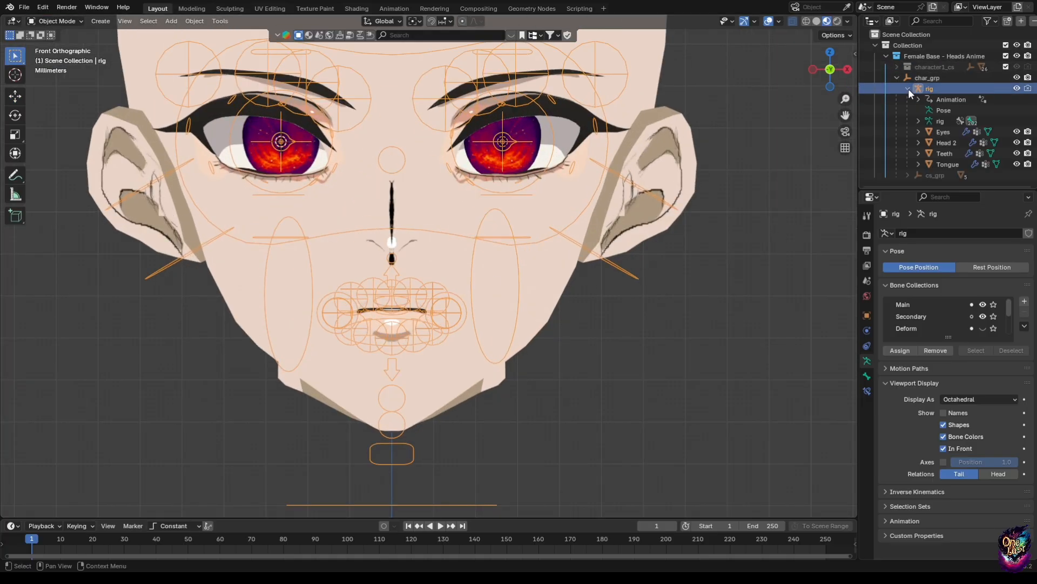
click(938, 134)
ctrl+click(943, 143)
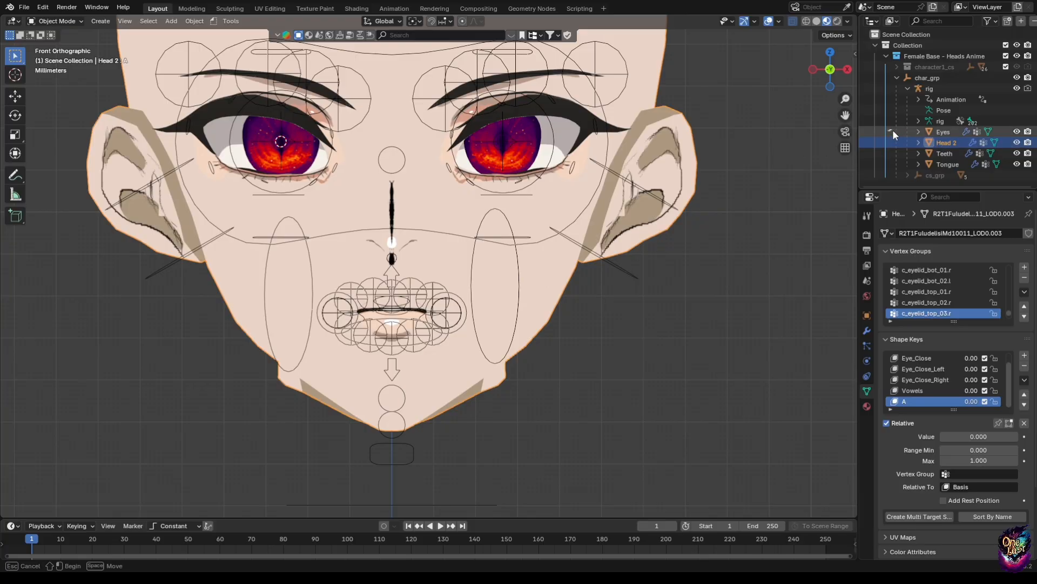
shift+drag(899, 155, 954, 172)
click(918, 132)
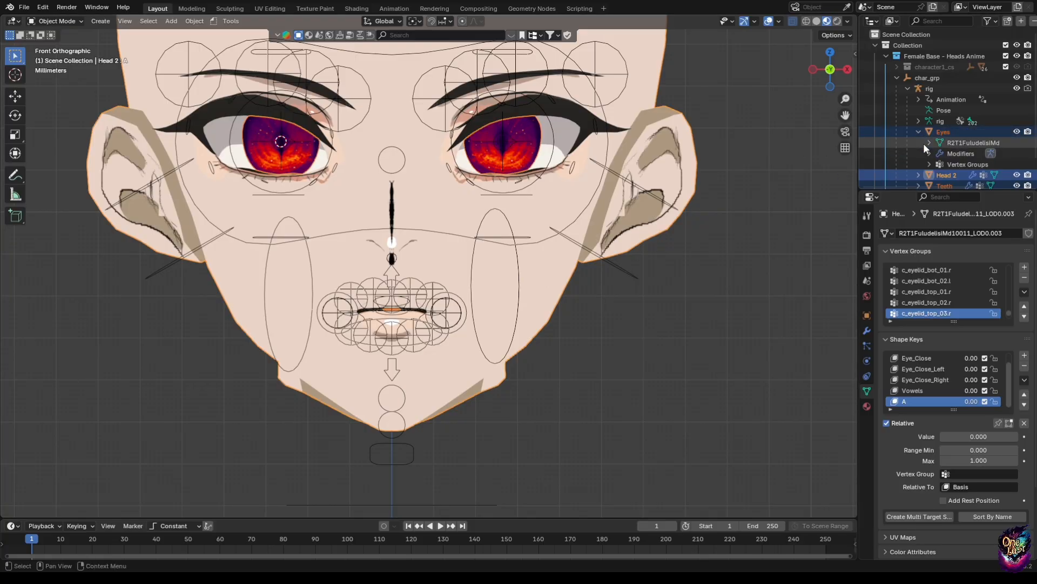
click(918, 132)
click(933, 144)
drag(884, 130, 886, 168)
key(ctrl+j)
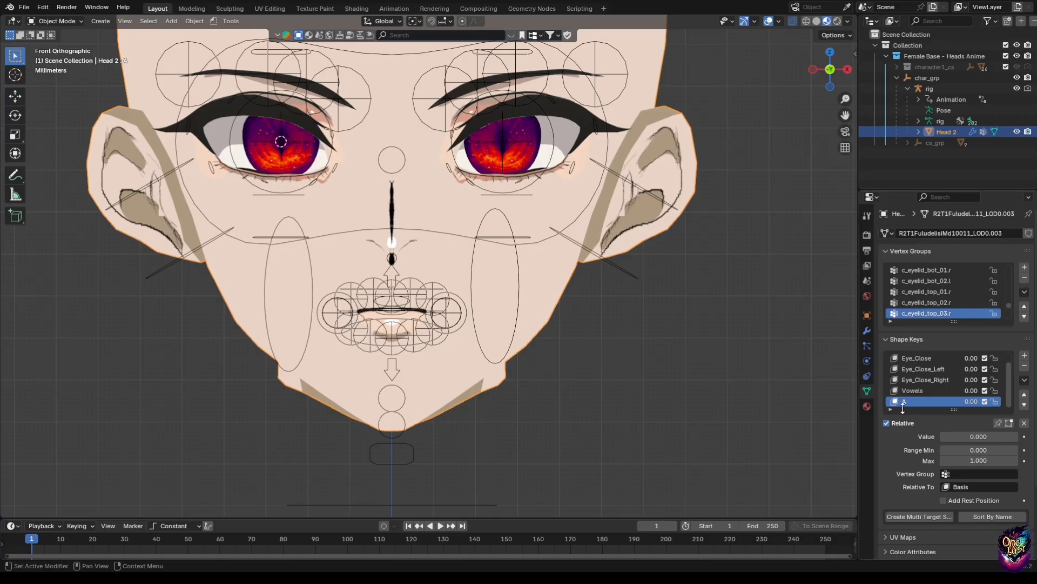
- Preview the A shape key by raising its value to 1.000, inspect the mouth, and reset it to 0
drag(965, 436, 1020, 437)
shift+middle_drag(522, 371, 558, 251)
scroll(430, 323, up, 5)
scroll(559, 252, down, 4)
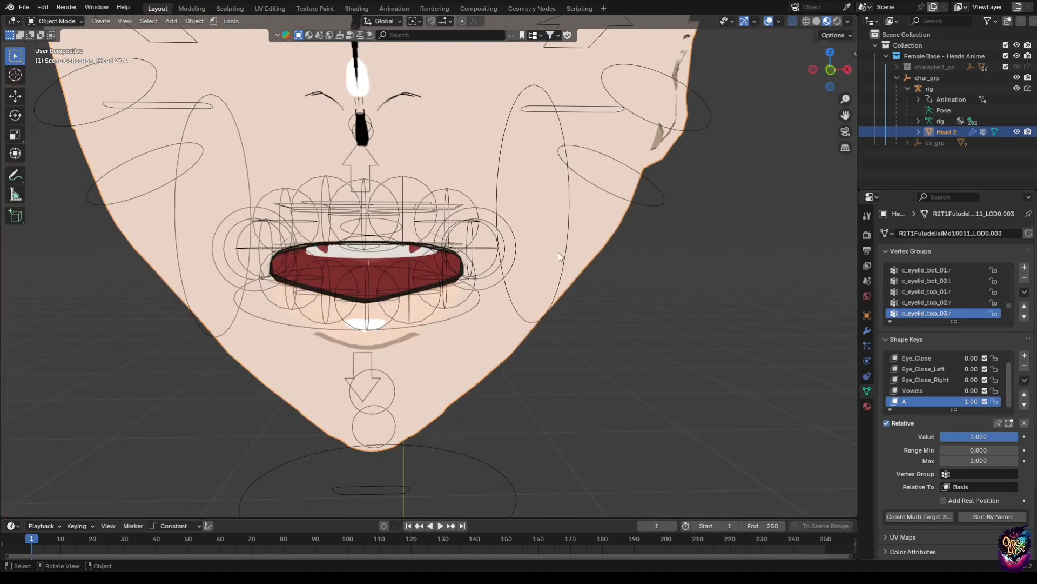
drag(995, 437, 917, 437)
scroll(357, 308, down, 3)
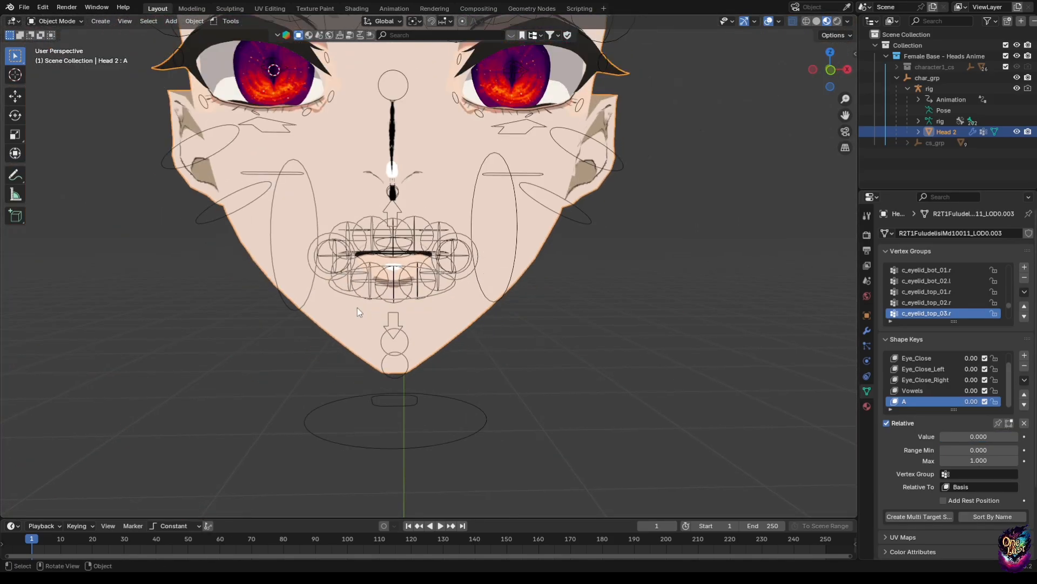
- Select the rig, switch it to Pose Mode and align to the front orthographic view
middle_drag(357, 311, 265, 184)
click(231, 147)
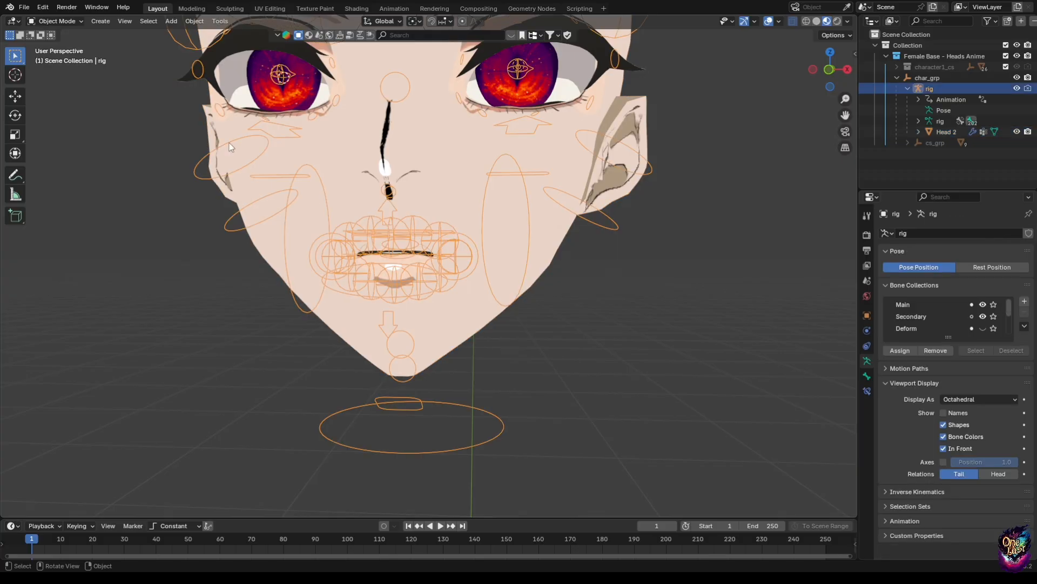
click(60, 21)
click(74, 62)
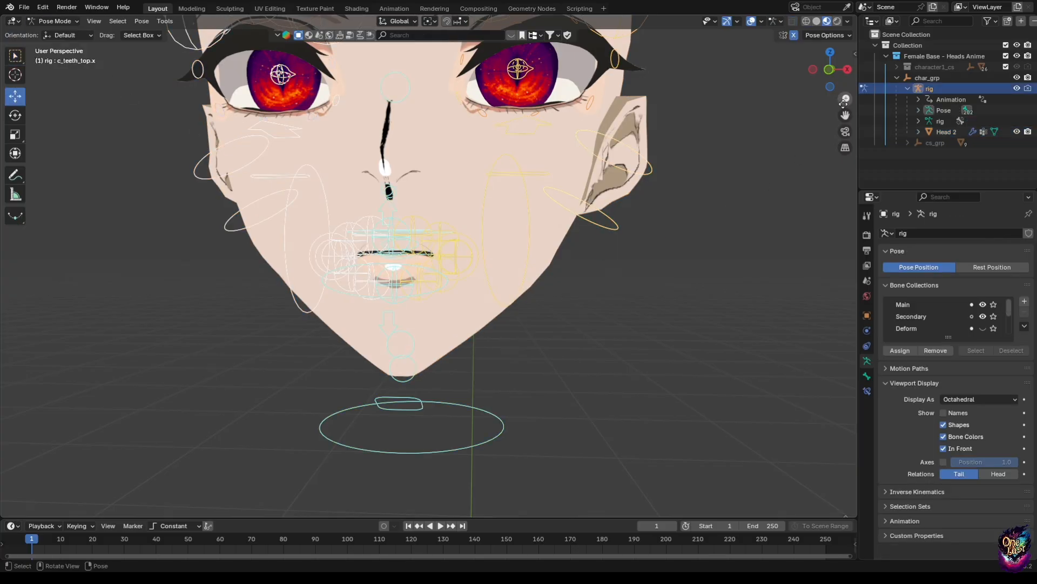
click(831, 70)
- Pull the mouth-corner controls outward to stretch the mouth wide and raise the outer lower-lip controls slightly
scroll(454, 257, up, 6)
click(524, 237)
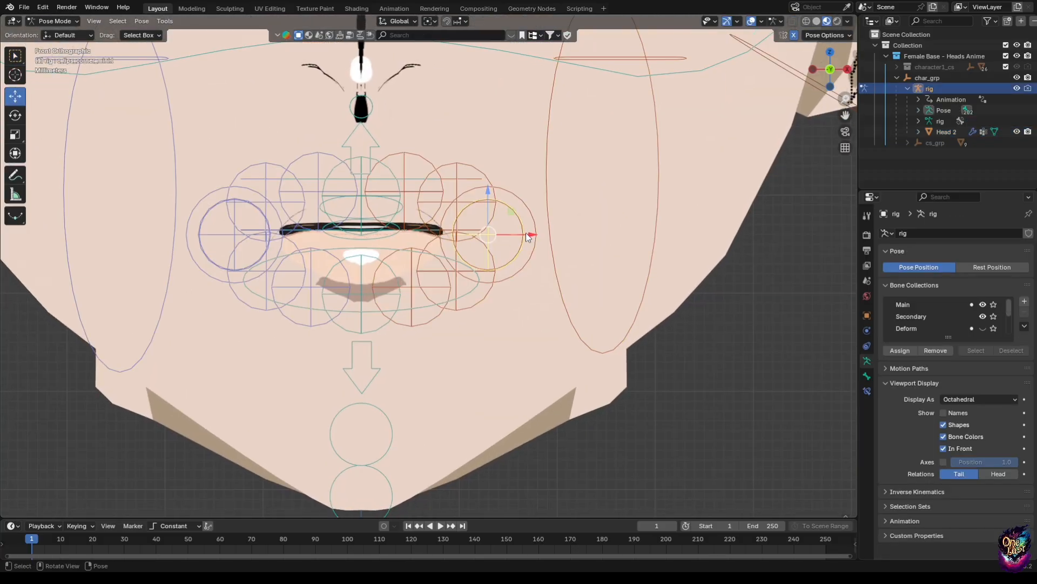
click(535, 215)
drag(492, 238, 569, 231)
click(526, 261)
drag(493, 260, 495, 249)
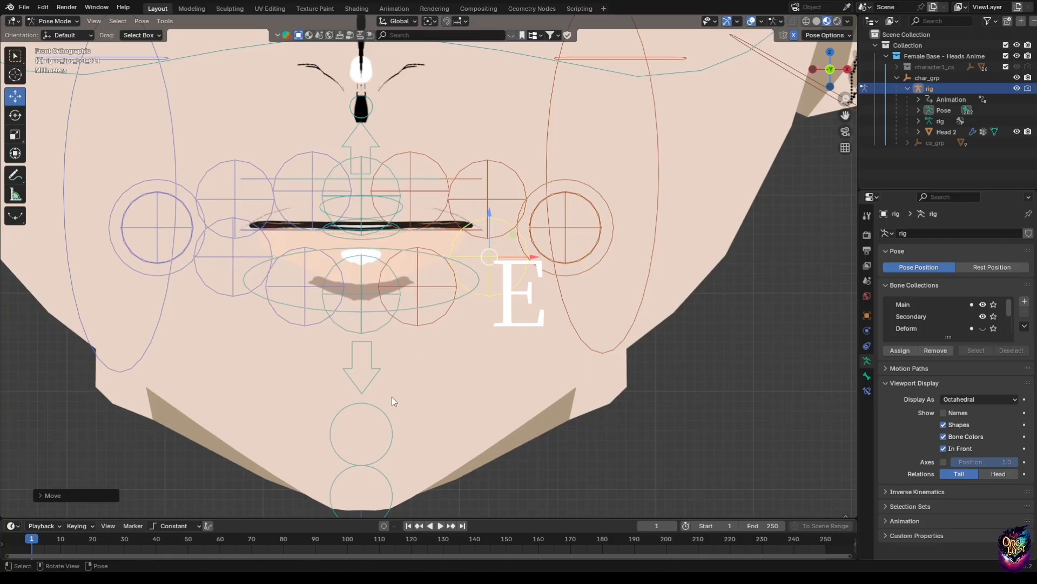
- Lower the jaw bone to open the stretched mouth for the E shape
scroll(381, 434, down, 2)
click(402, 474)
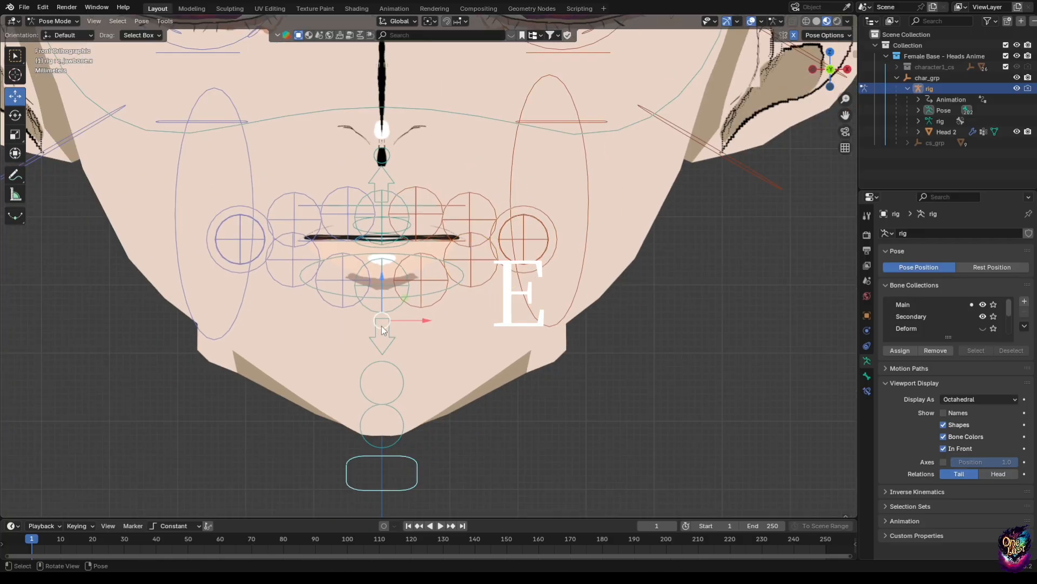
drag(382, 326, 384, 373)
scroll(393, 322, up, 3)
middle_drag(397, 319, 354, 314)
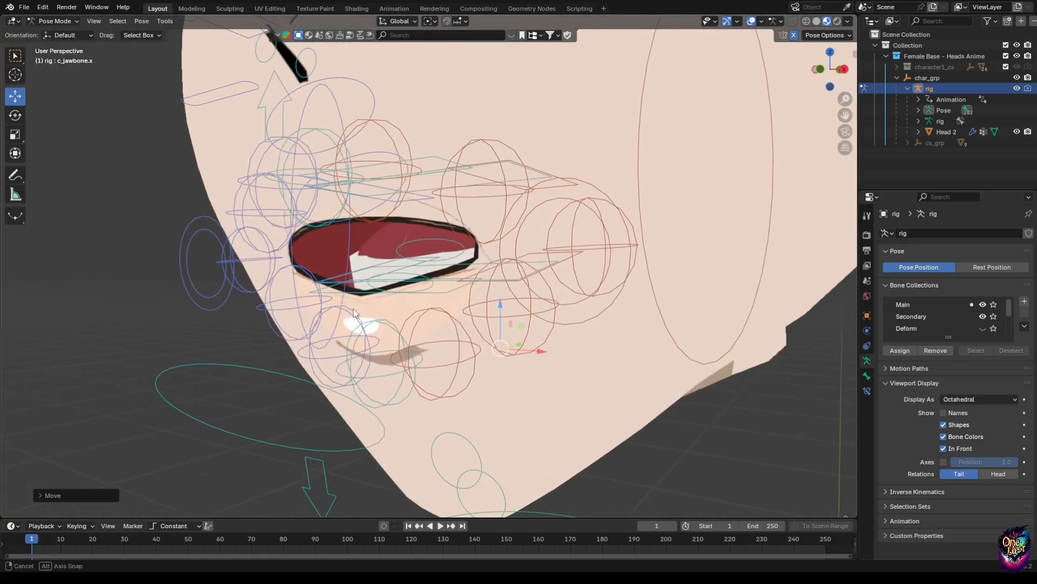
- Select the lower teeth master control and adjust its height within the mouth opening
scroll(354, 312, up, 5)
click(448, 285)
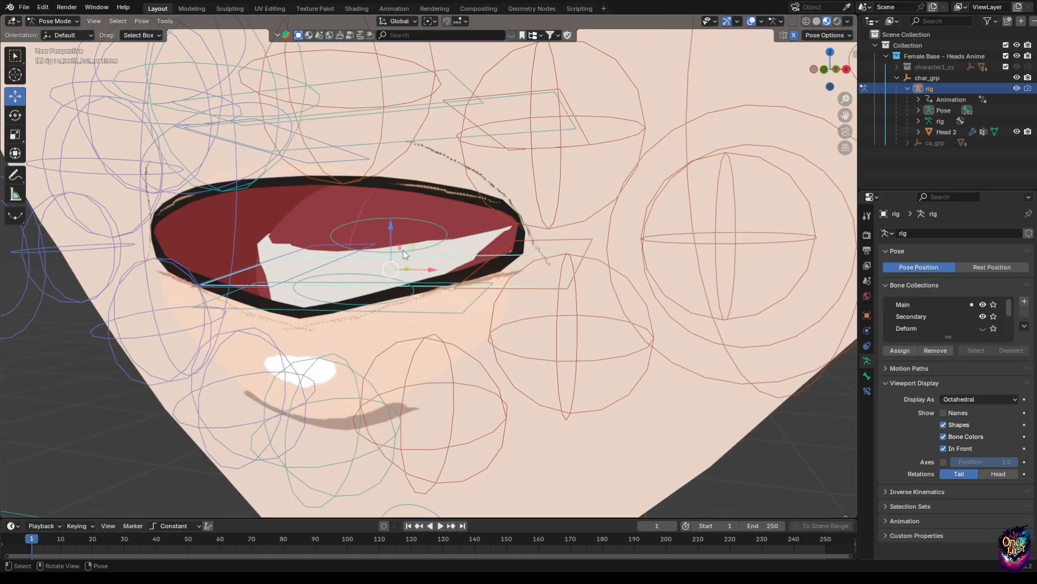
drag(404, 252, 399, 272)
middle_drag(366, 305, 410, 270)
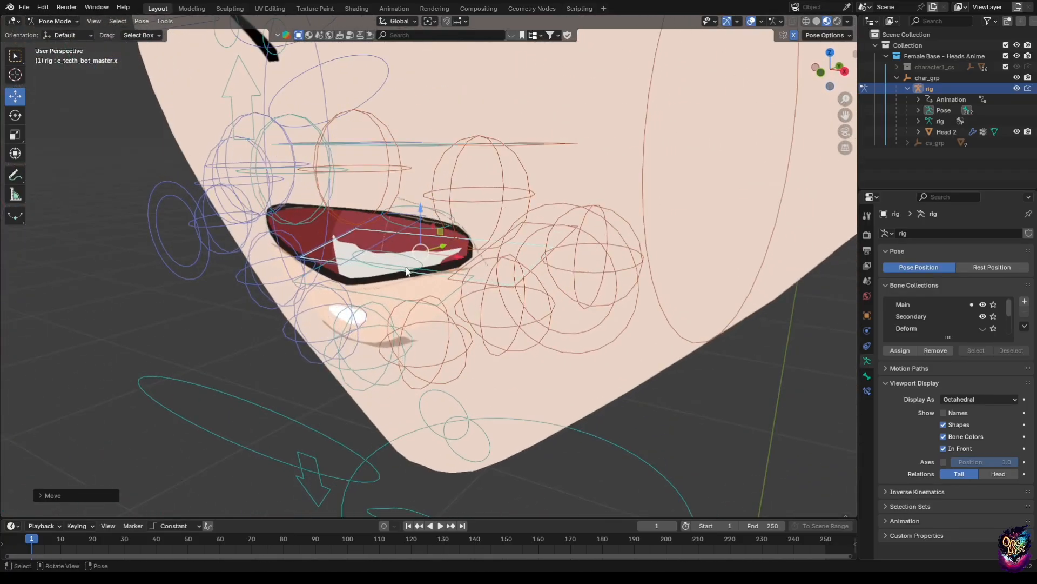
drag(421, 209, 421, 193)
- Scale the lower teeth wider along the X axis
middle_drag(452, 231, 514, 228)
key(s)
key(x)
click(582, 228)
- Reposition the lower teeth so they sit centred in the mouth, filling the lower part of the opening
drag(453, 201, 437, 215)
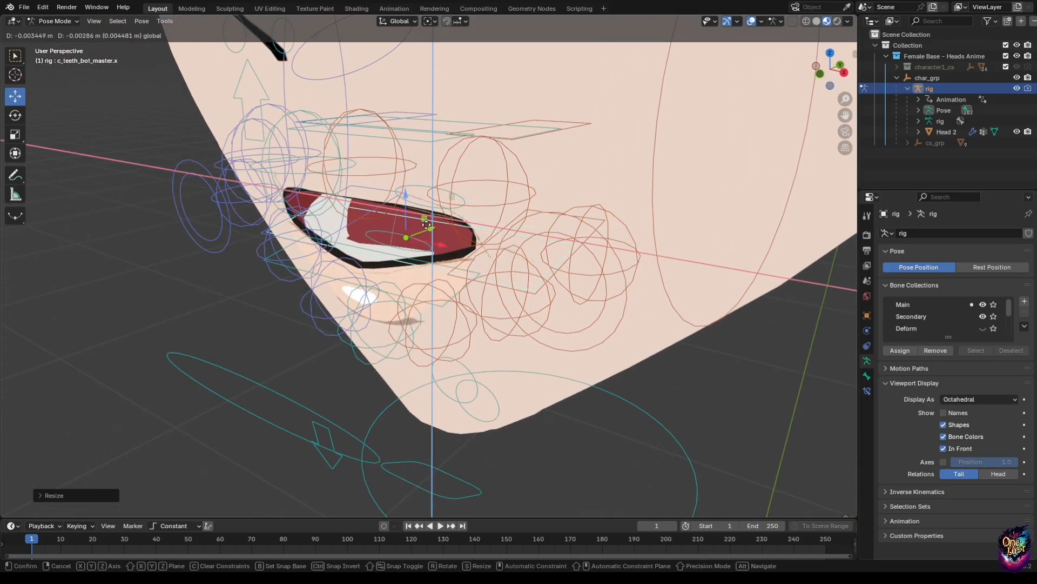
middle_drag(436, 215, 446, 238)
drag(360, 232, 361, 201)
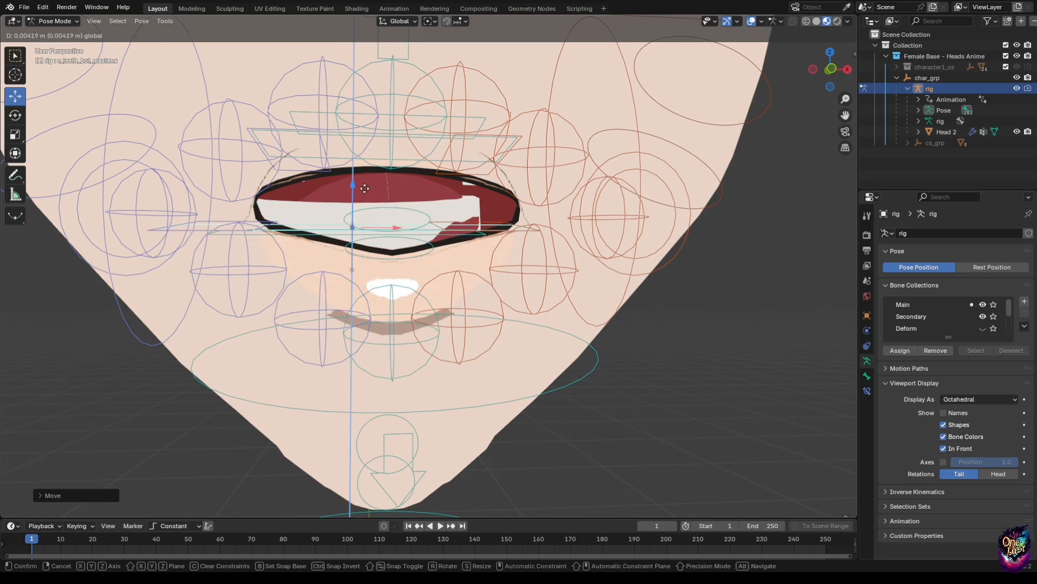
middle_drag(361, 201, 388, 216)
drag(395, 223, 428, 224)
click(833, 71)
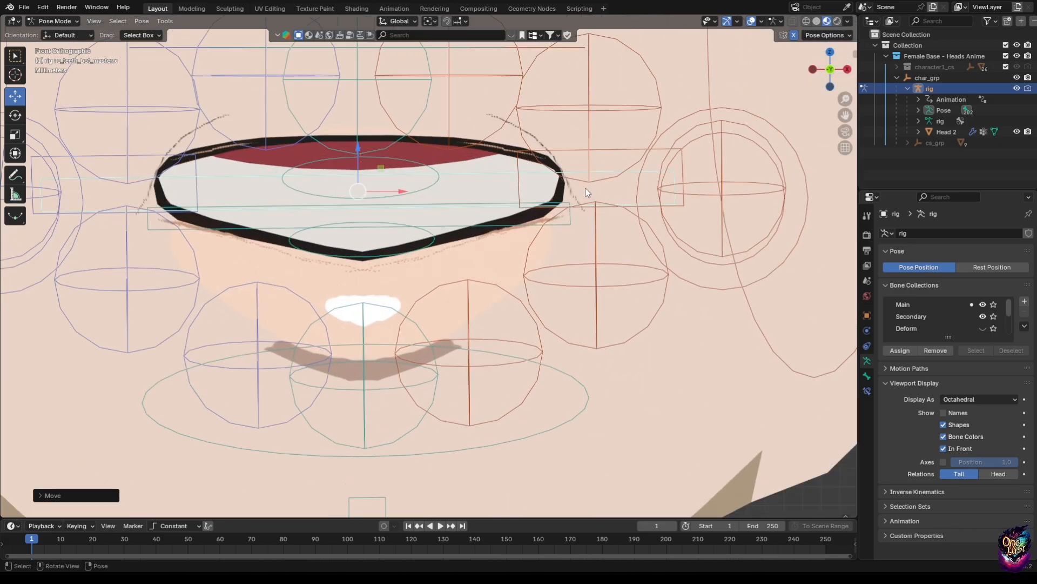
scroll(429, 261, down, 2)
key(g)
click(385, 202)
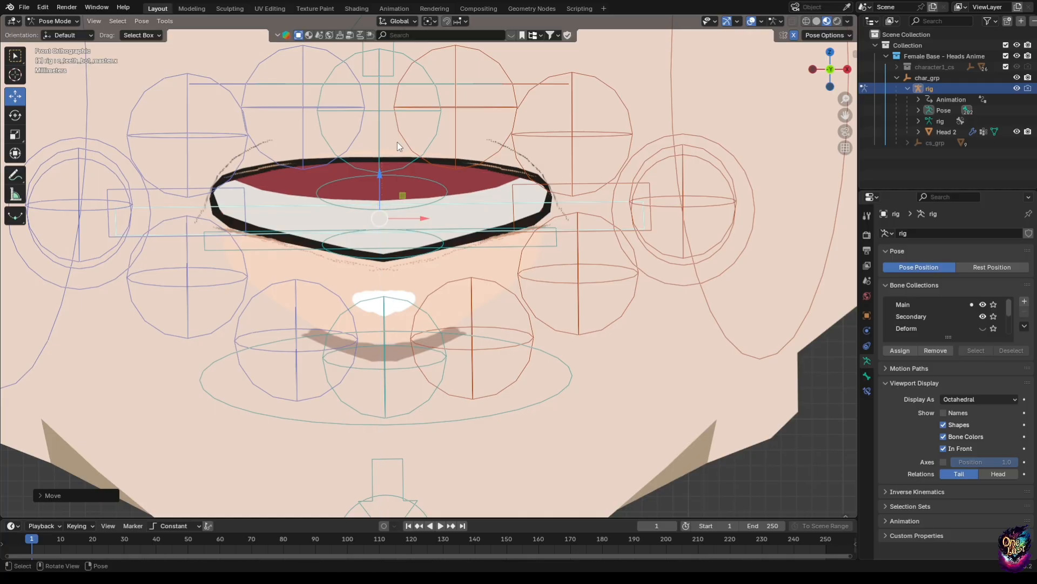
- Move the upper teeth control down into the mouth opening and scale it along X to span the full width
scroll(397, 142, down, 1)
click(481, 114)
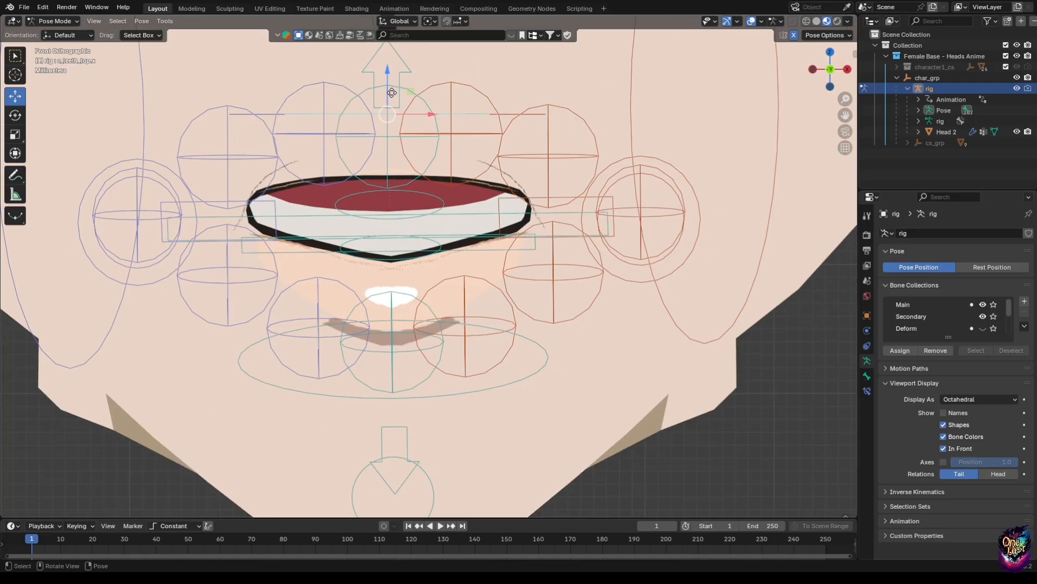
drag(391, 93, 392, 174)
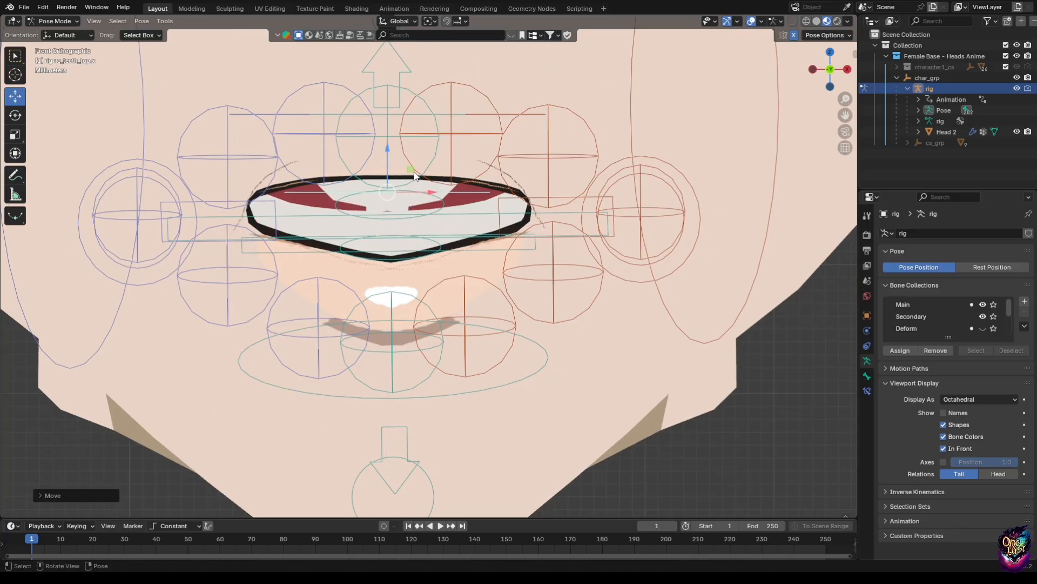
key(s)
key(x)
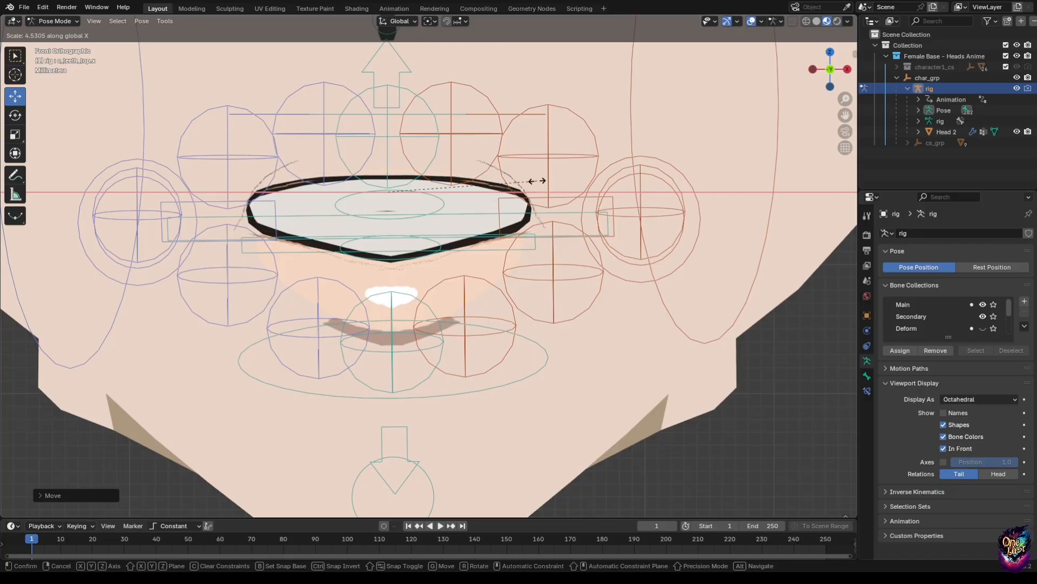
click(522, 175)
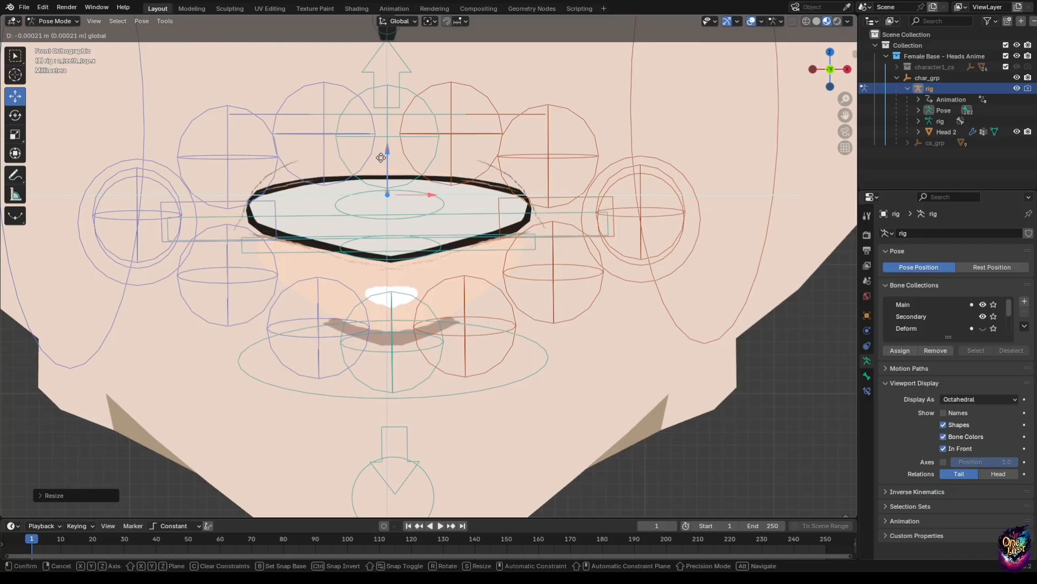
scroll(378, 170, down, 3)
scroll(378, 169, down, 2)
scroll(378, 171, up, 5)
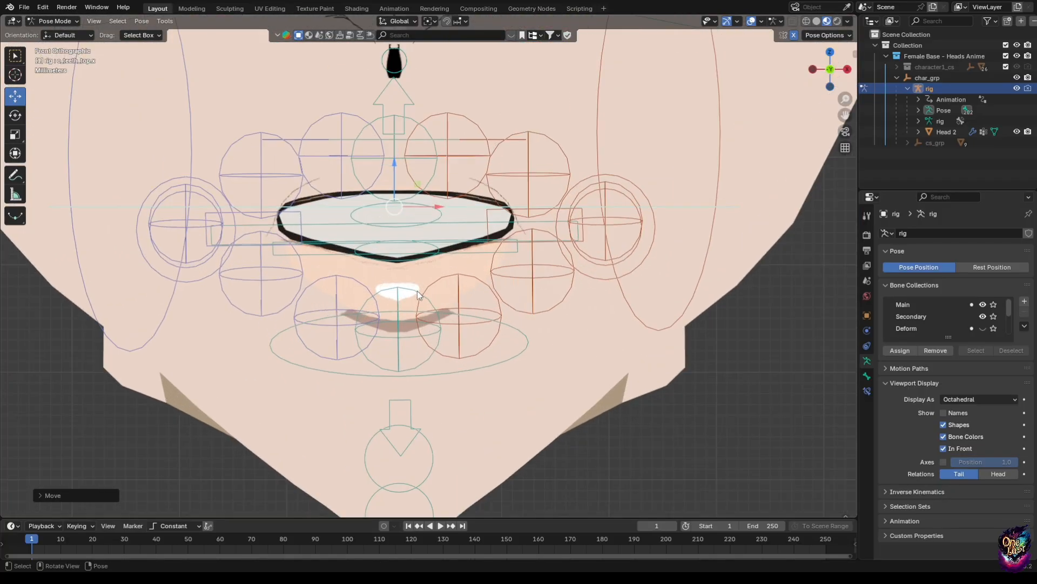
- Raise the middle and adjacent lower-lip controls to narrow the mouth opening
click(418, 291)
drag(398, 284, 399, 253)
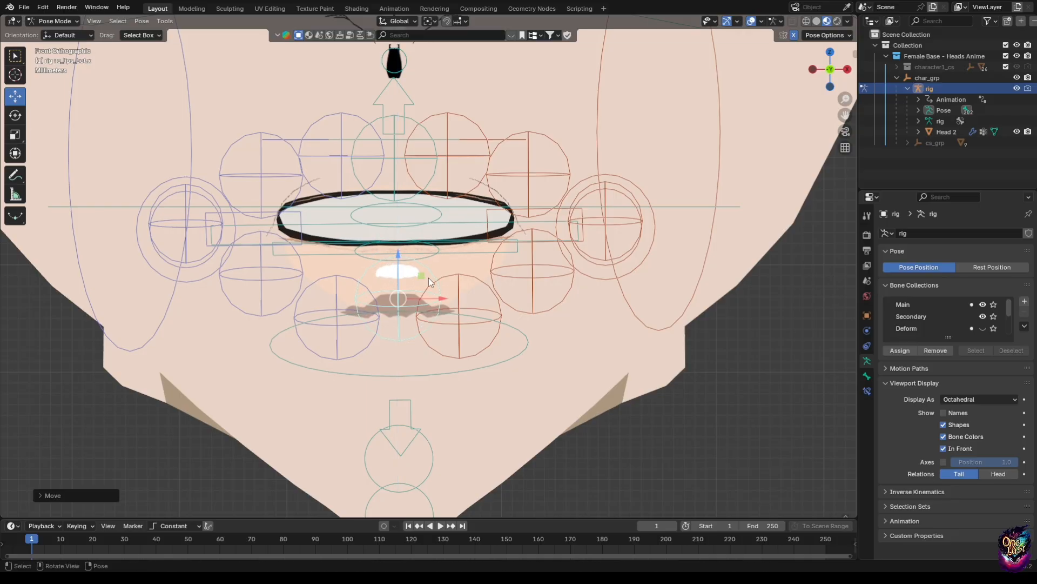
click(466, 289)
drag(453, 277, 488, 266)
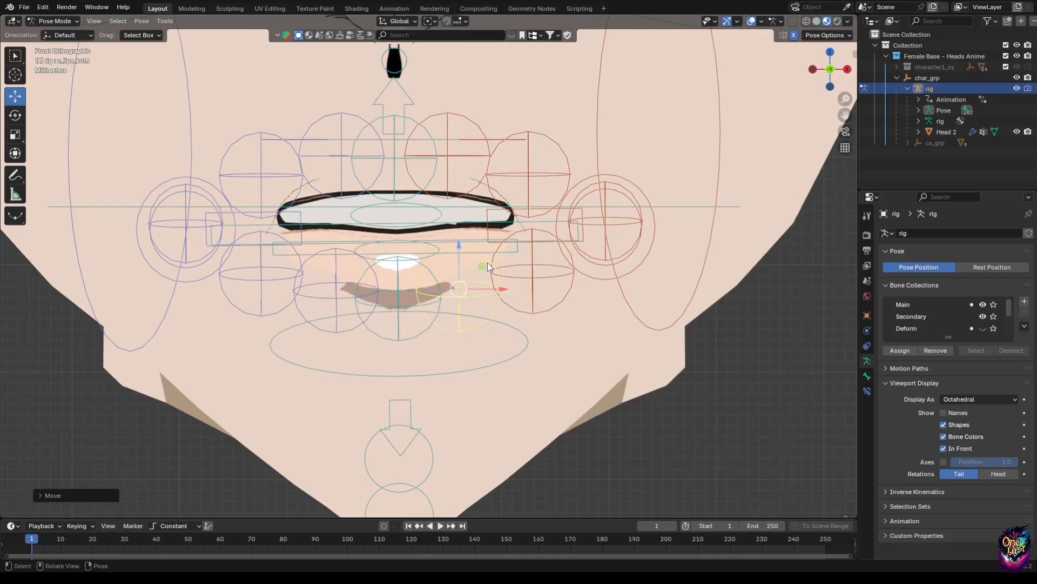
- Return the posed rig to Object Mode
scroll(340, 254, down, 7)
click(60, 21)
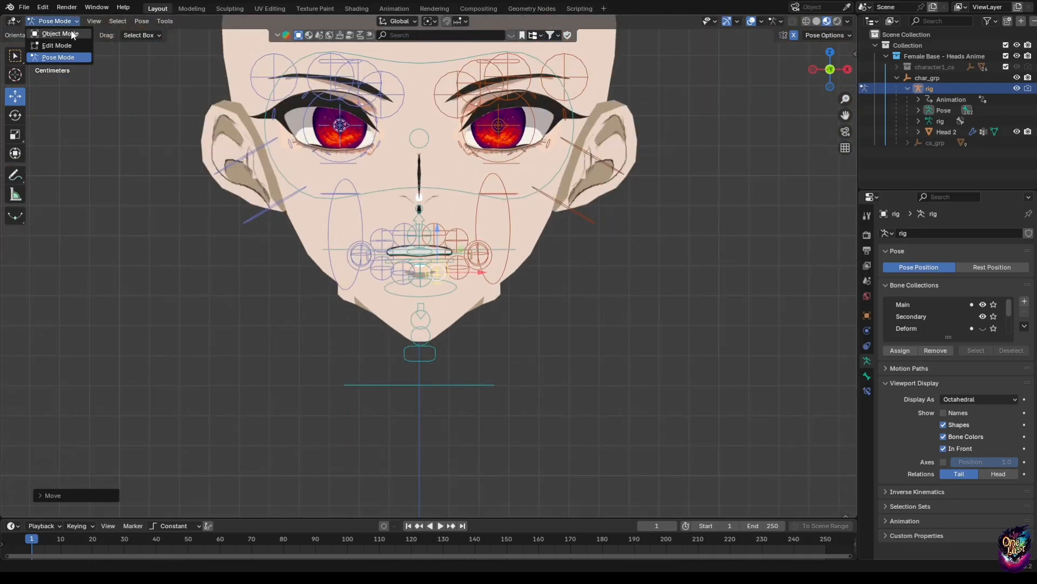
click(51, 31)
scroll(367, 218, up, 3)
scroll(494, 249, down, 1)
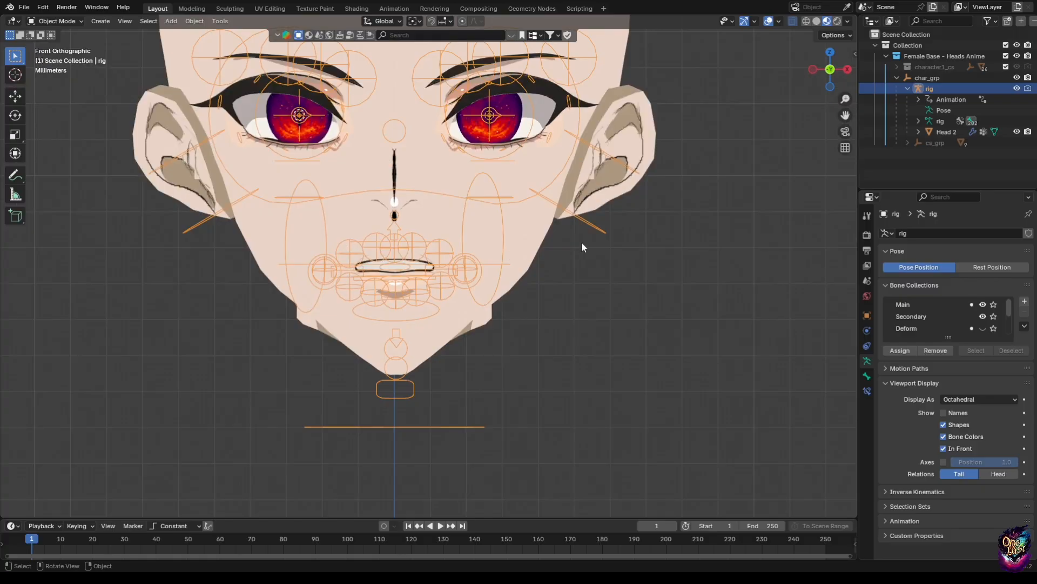
- Try saving the head's current rig deformation as a shape key and compare it with the A key
click(530, 258)
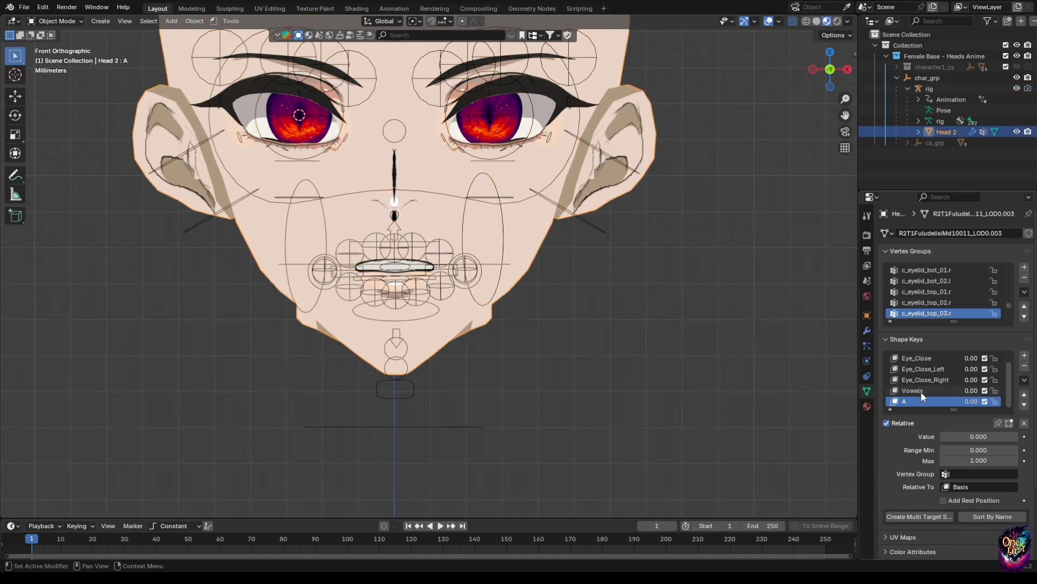
click(867, 331)
click(1002, 251)
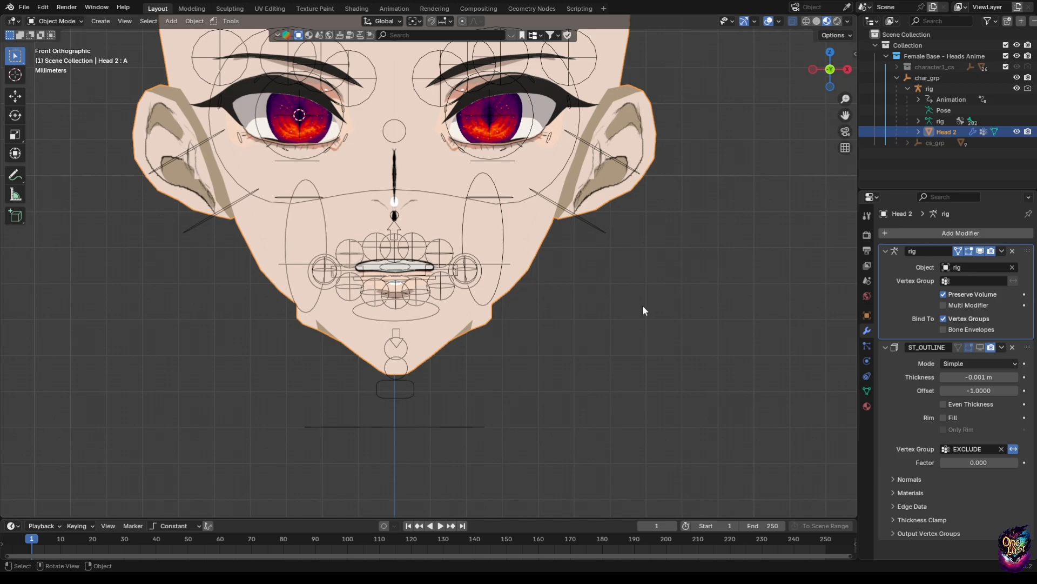
drag(858, 395, 861, 394)
click(869, 391)
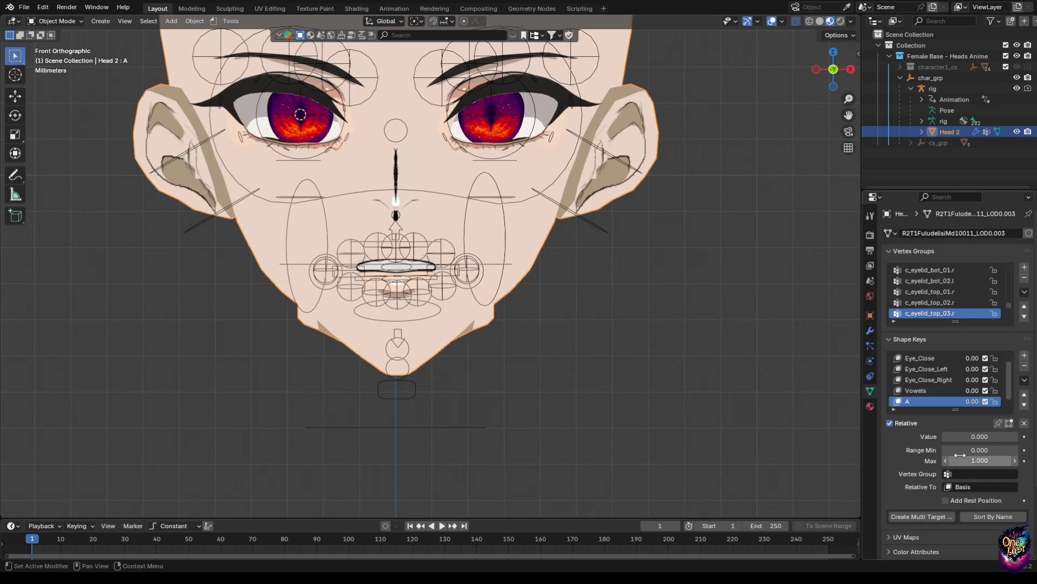
click(998, 423)
scroll(929, 399, down, 1)
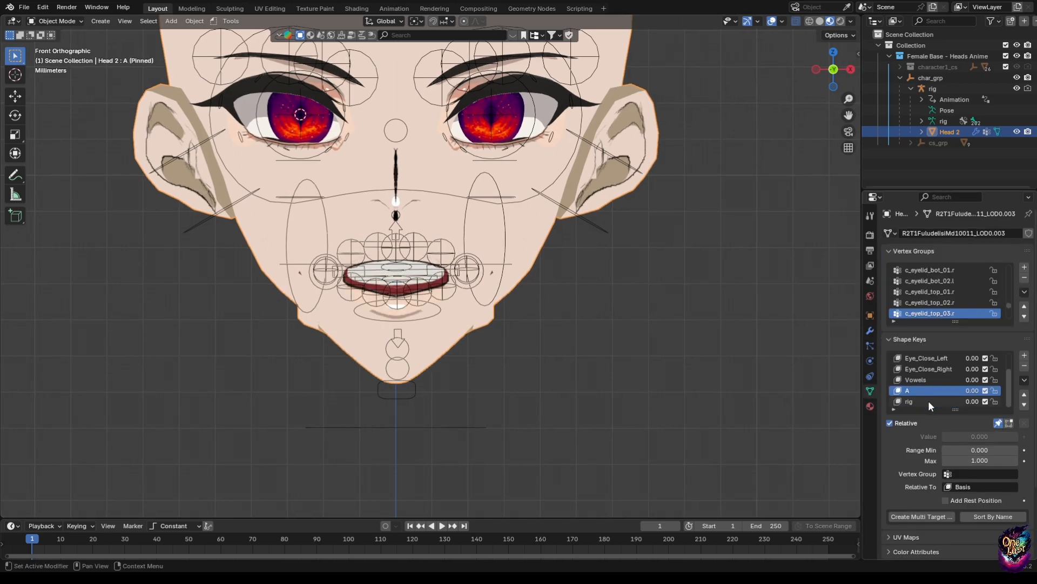
click(919, 403)
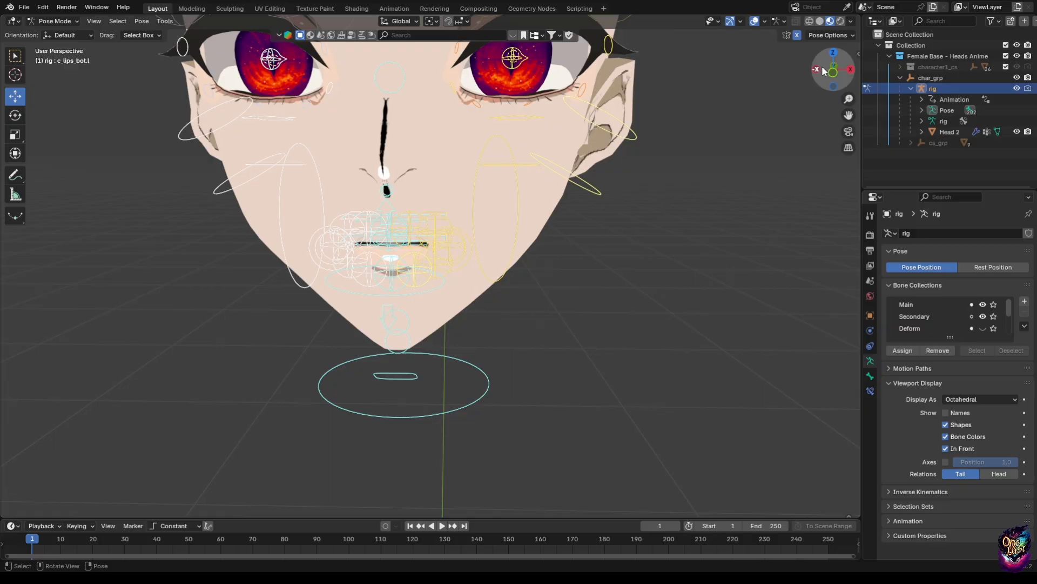
- Lower the jaw control slightly to open the mouth and move the mouth-corner smile control outward to widen it
click(832, 74)
scroll(429, 334, up, 3)
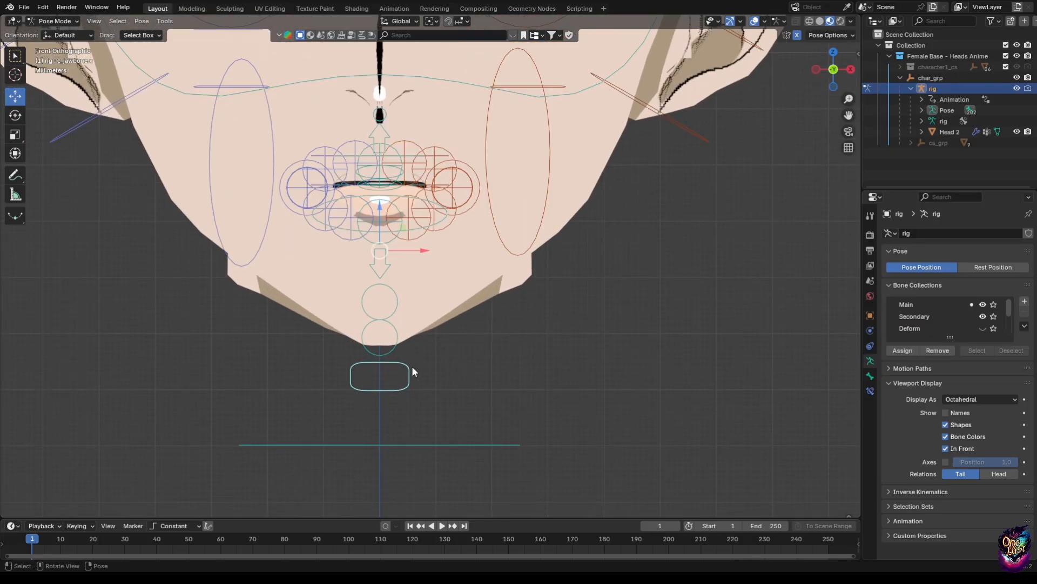
click(382, 251)
drag(384, 250, 384, 261)
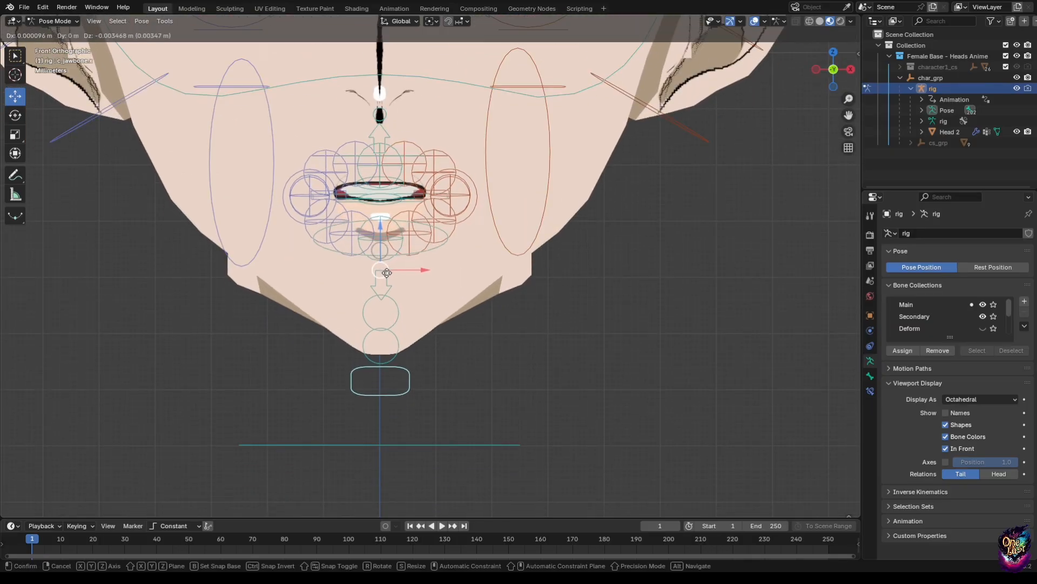
click(463, 198)
drag(474, 197, 502, 192)
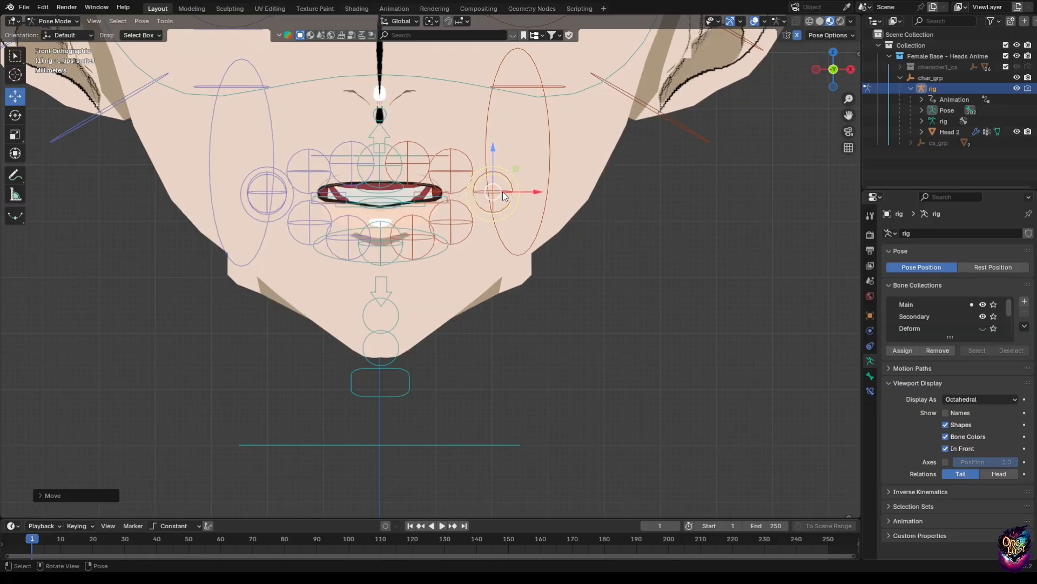
- Reposition the lower teeth master control so the lower teeth sit inside the widened mouth opening
scroll(434, 208, up, 4)
middle_drag(433, 207, 423, 241)
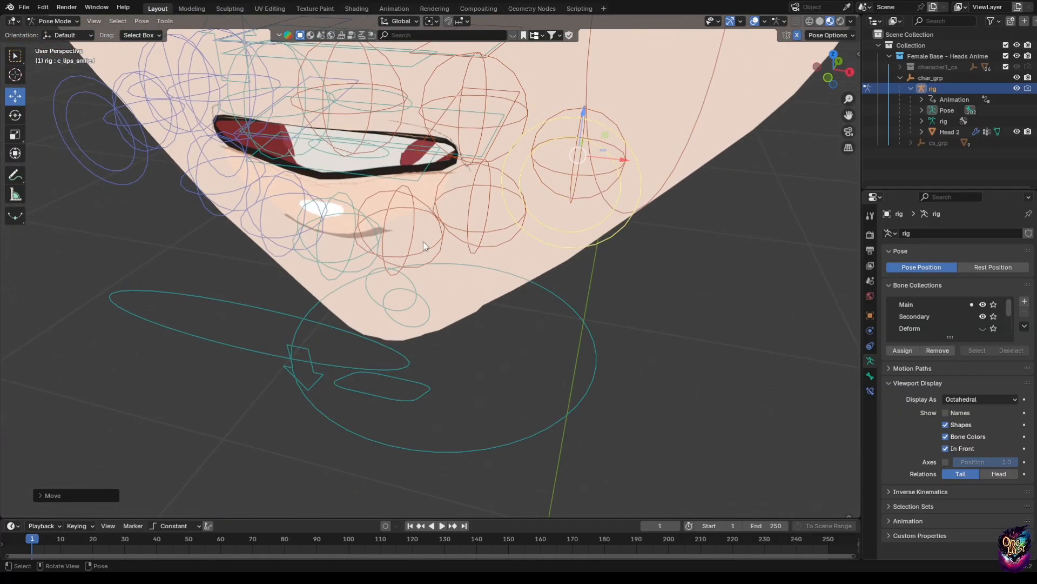
click(415, 152)
click(416, 153)
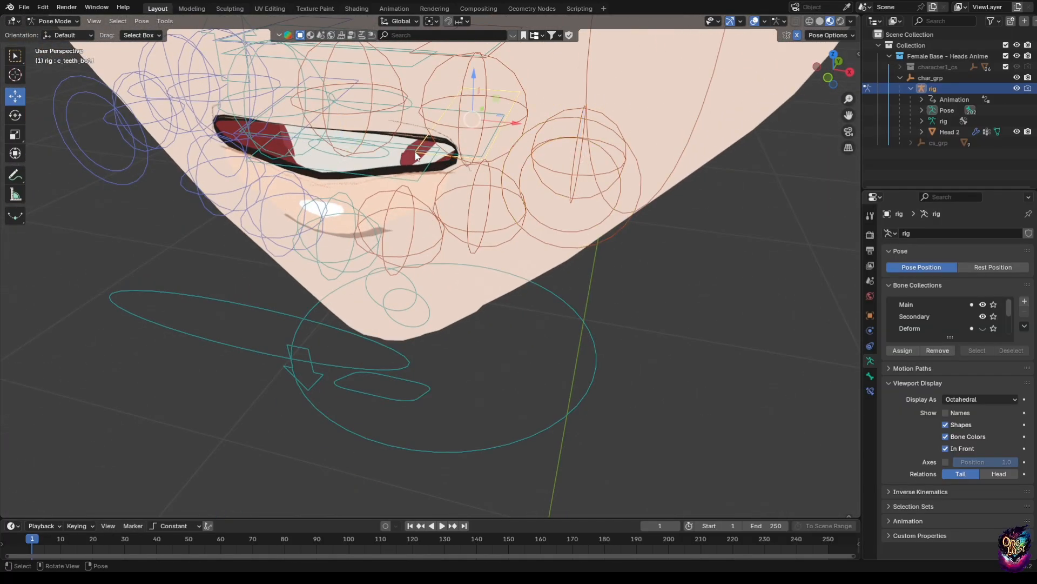
click(412, 133)
drag(392, 118, 499, 149)
click(486, 148)
middle_drag(382, 168, 384, 163)
click(429, 184)
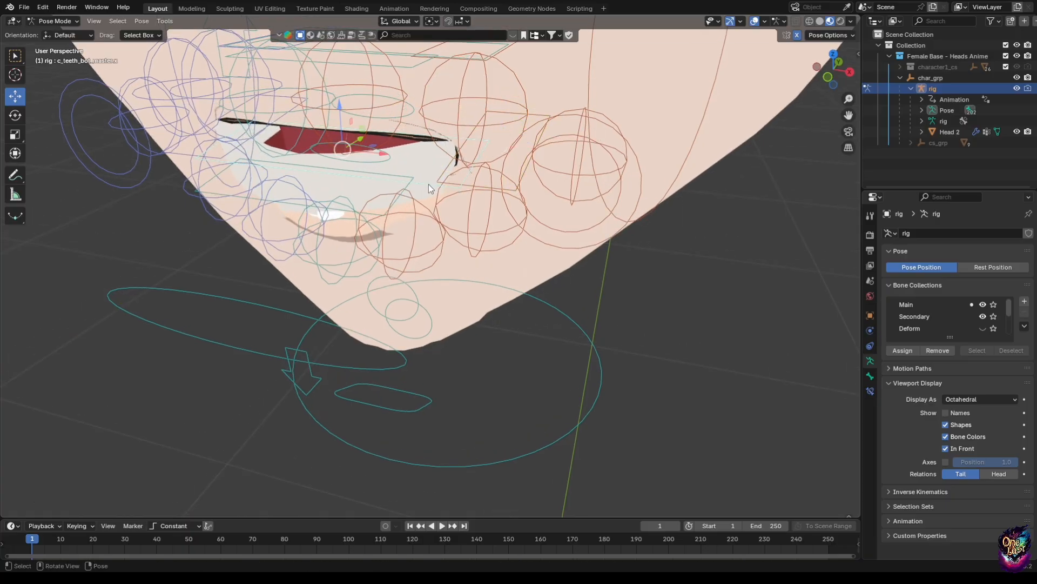
drag(360, 142, 386, 101)
middle_drag(385, 96, 393, 107)
- Adjust the side control of the lower teeth to fit them to the mouth corners
click(527, 180)
click(521, 180)
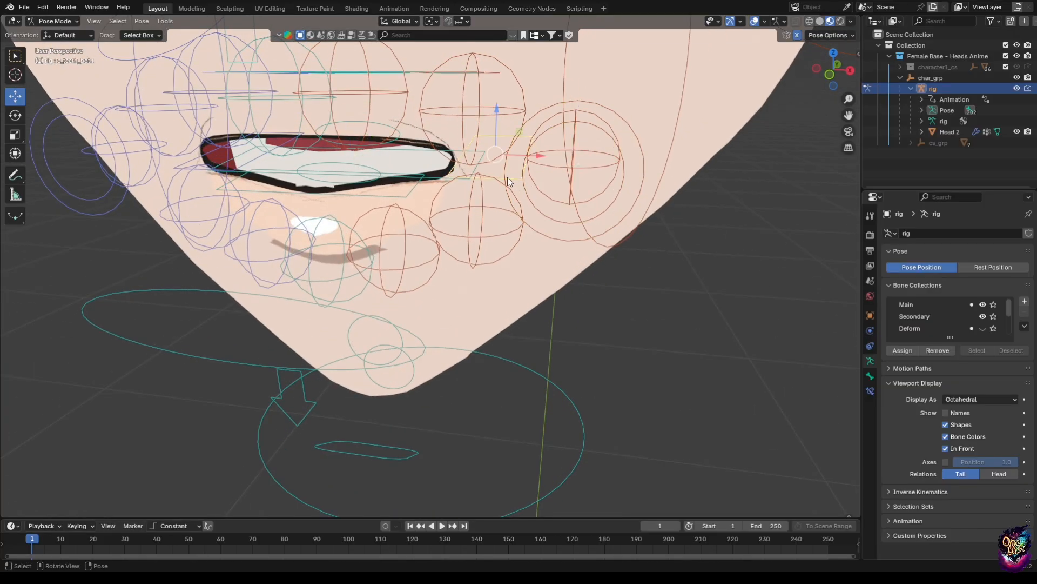
drag(498, 160, 509, 161)
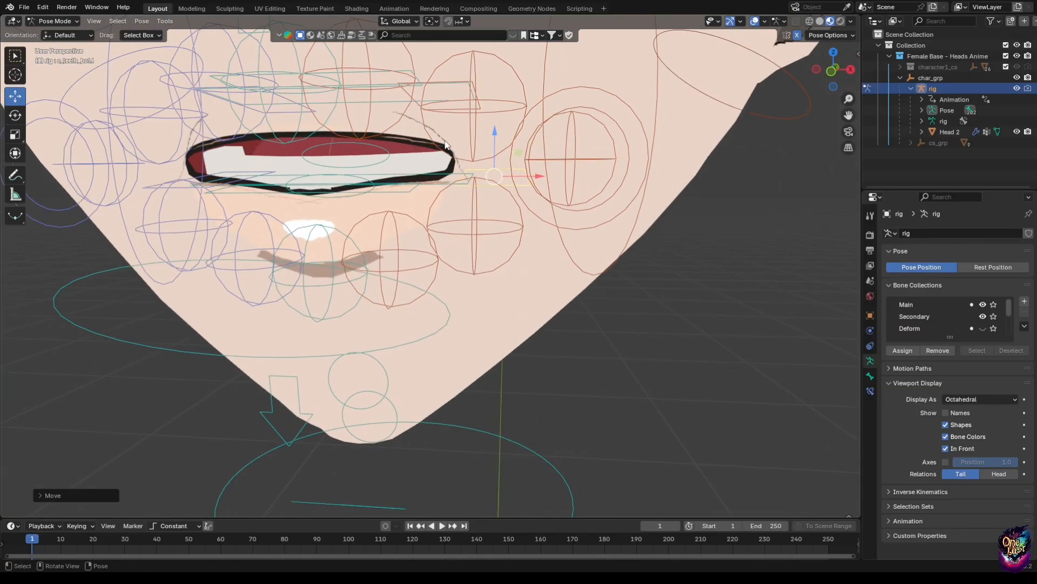
mouse_move(448, 145)
middle_down()
mouse_move(411, 143)
mouse_move(438, 134)
middle_up()
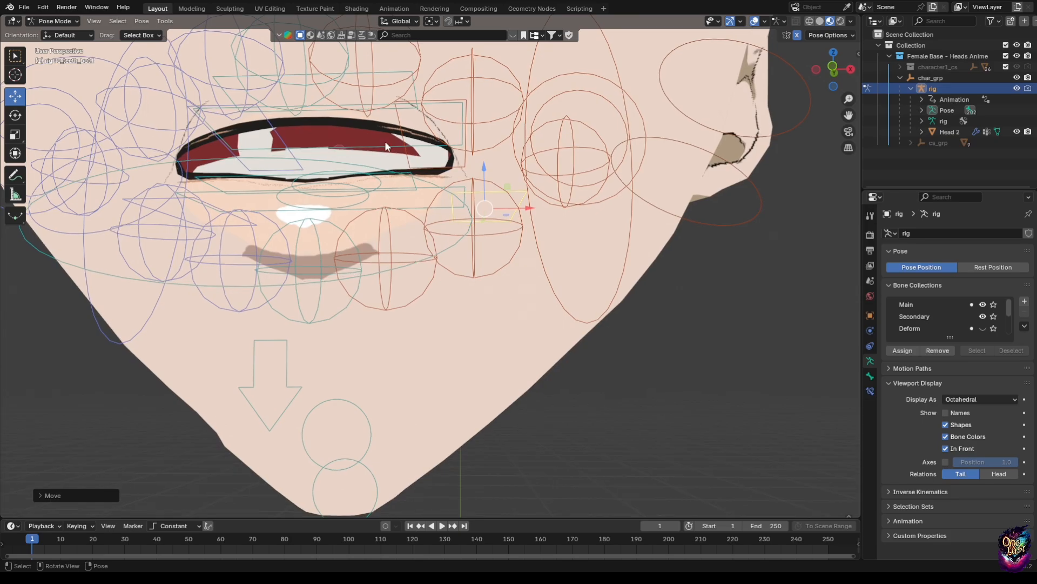
- Lower the upper teeth master control into the mouth opening and adjust the side control so the teeth span the width
click(386, 144)
drag(337, 110, 335, 134)
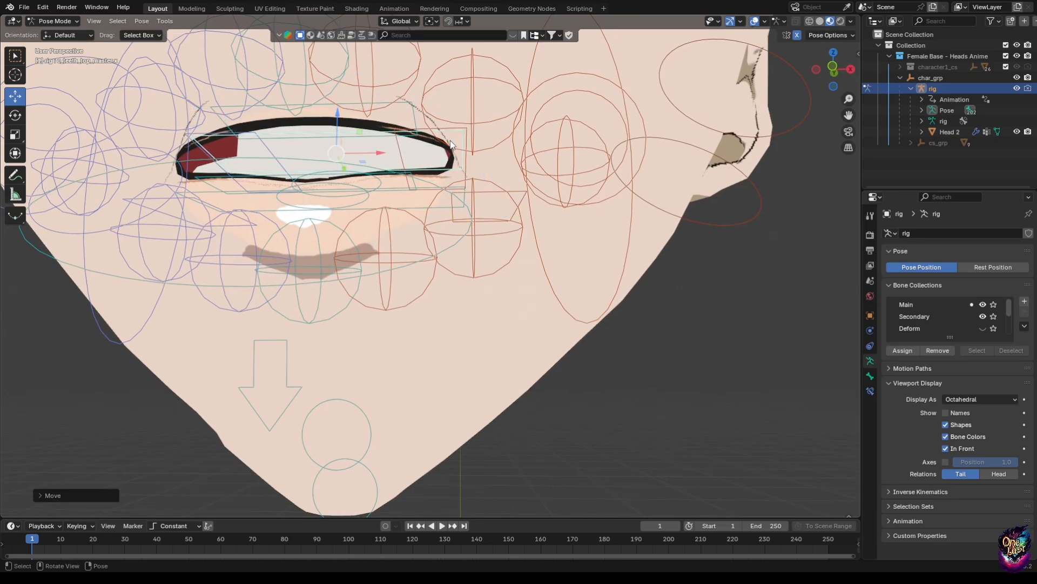
click(465, 129)
drag(477, 160, 491, 158)
scroll(411, 189, down, 2)
mouse_move(406, 190)
middle_down()
mouse_move(404, 215)
mouse_move(381, 207)
mouse_move(394, 184)
mouse_move(423, 188)
middle_up()
click(411, 181)
drag(494, 181, 475, 179)
middle_drag(453, 186, 490, 190)
middle_drag(324, 190, 357, 165)
scroll(395, 188, down, 3)
- Return the rig to Object Mode and save the head's rig modifier deformation as a new shape key
click(54, 21)
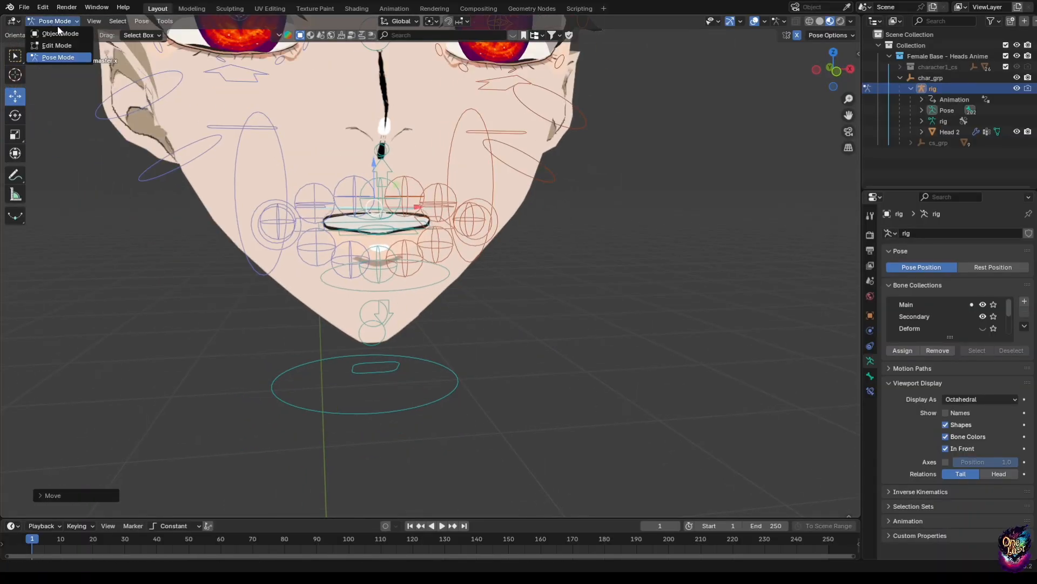
click(54, 33)
middle_drag(258, 153, 350, 200)
scroll(429, 211, up, 2)
click(458, 212)
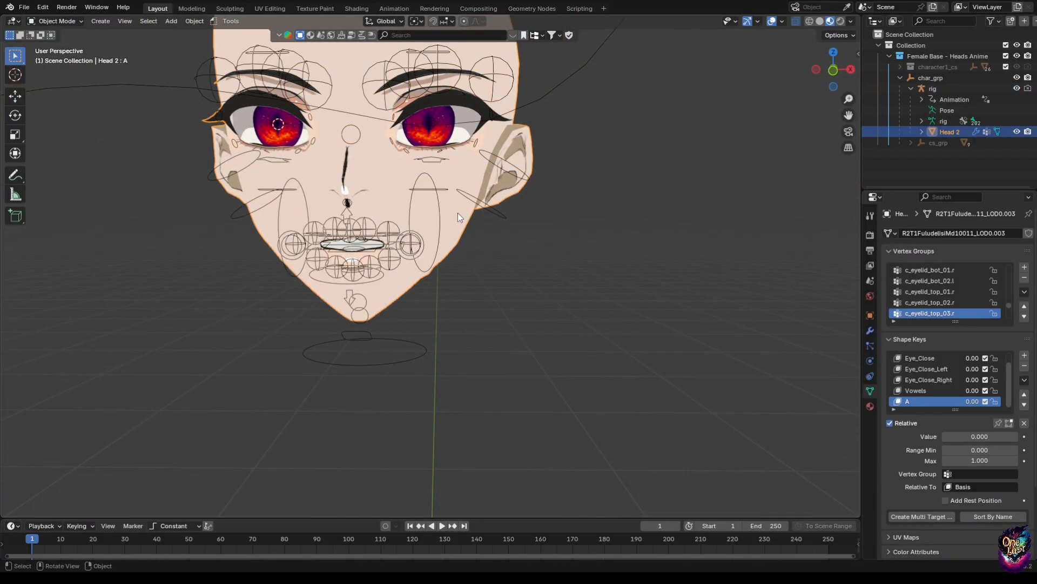
click(870, 331)
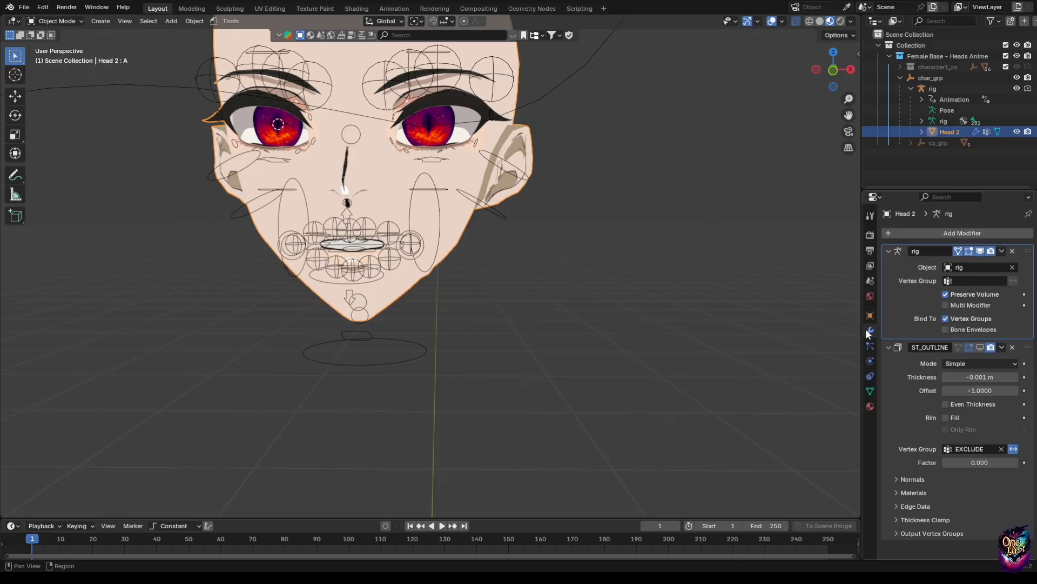
click(1002, 251)
click(988, 284)
click(870, 391)
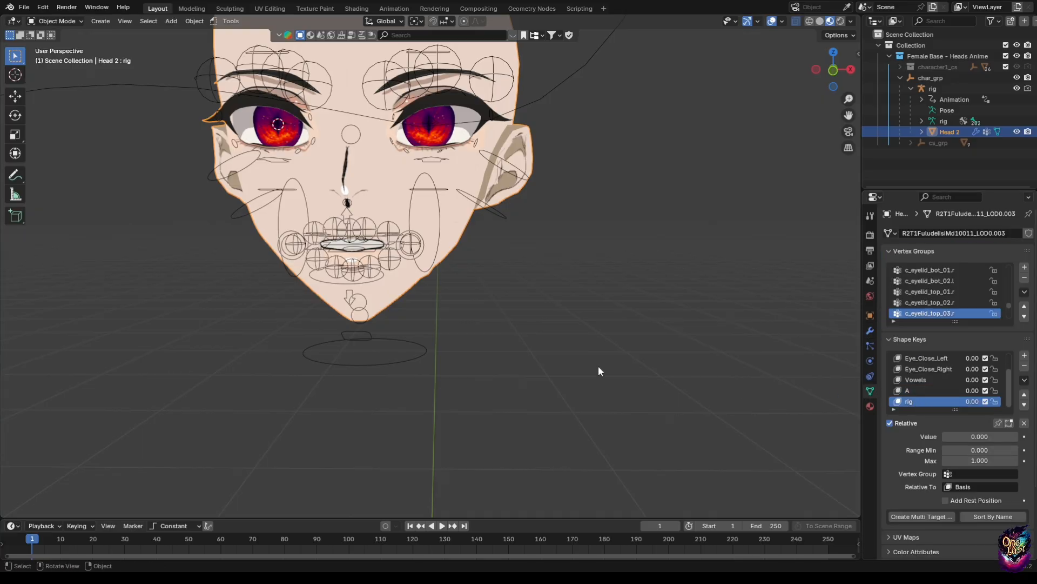
- Rename the new shape key to E, preview it at value 1, and set it back to 0
click(421, 246)
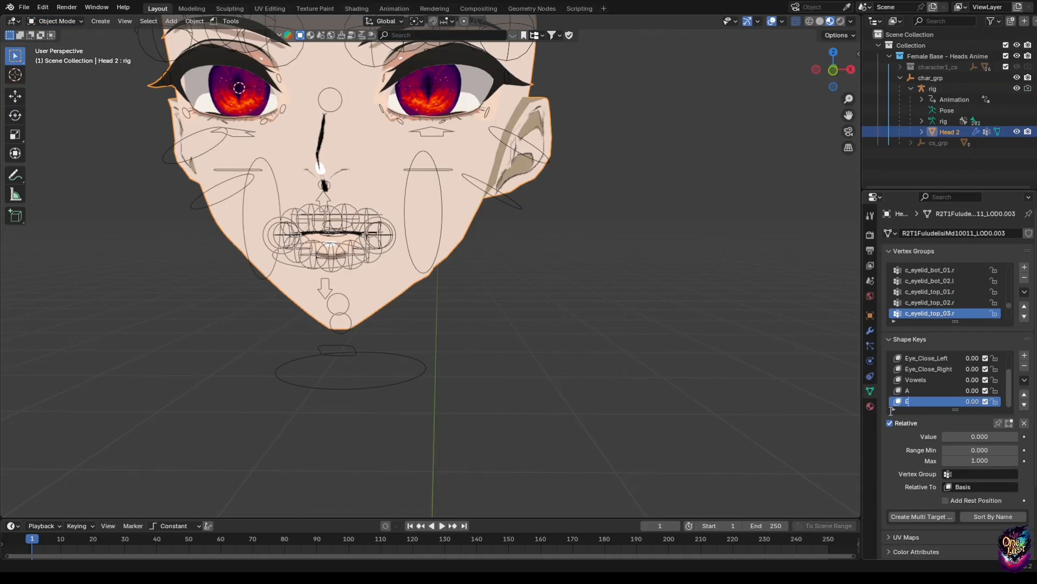
drag(962, 436, 1005, 436)
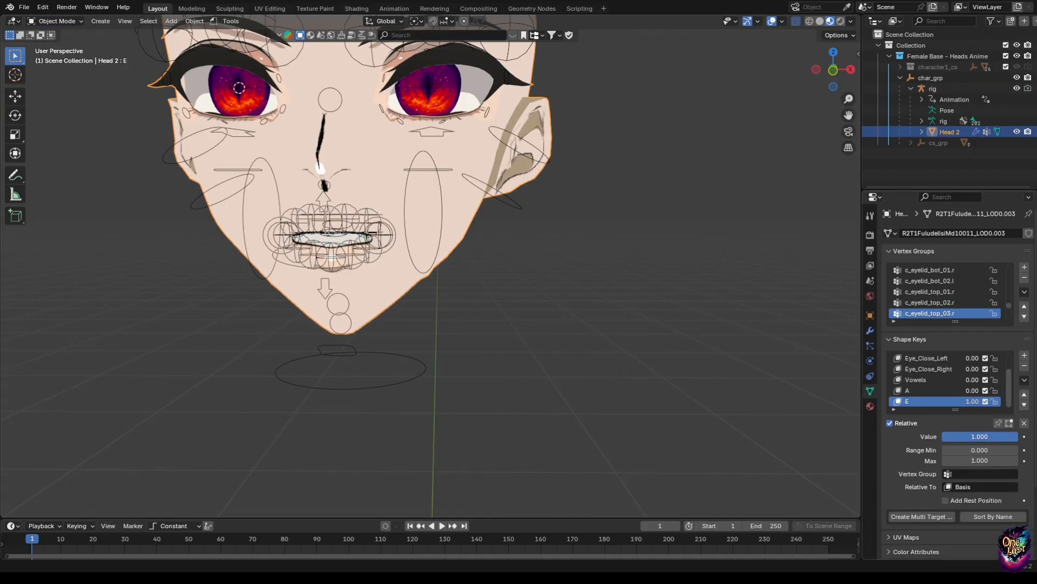
drag(1002, 401, 969, 401)
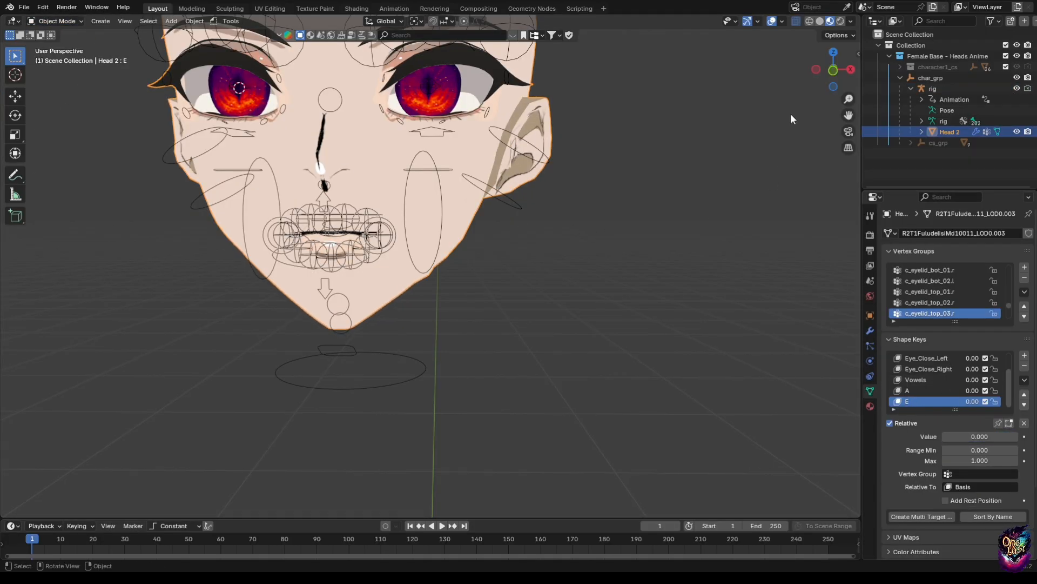
- Select the face rig in front view and switch it to Pose Mode
click(830, 74)
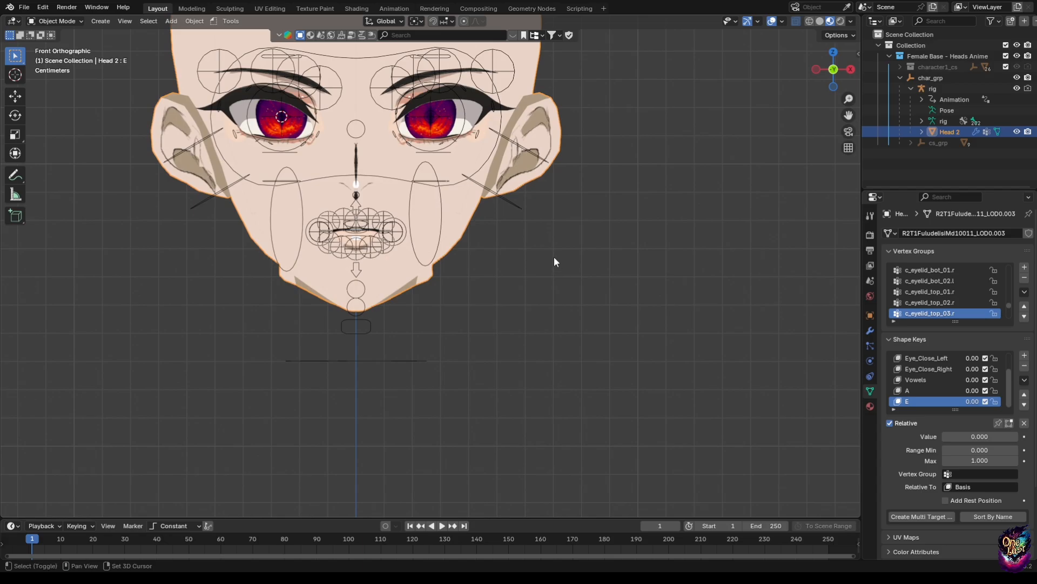
shift+middle_drag(488, 236, 498, 324)
scroll(498, 324, up, 3)
scroll(498, 325, down, 3)
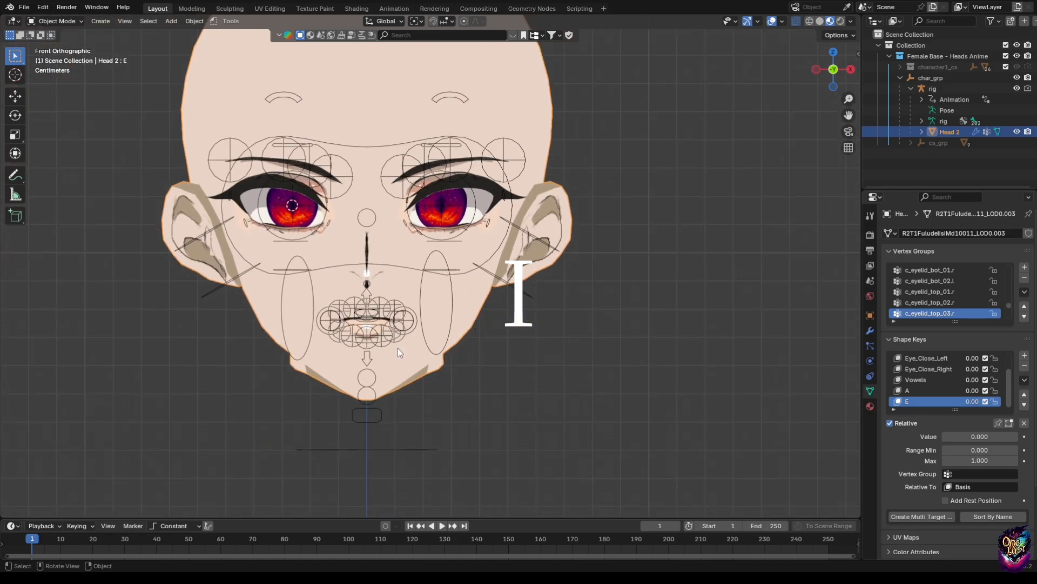
click(404, 323)
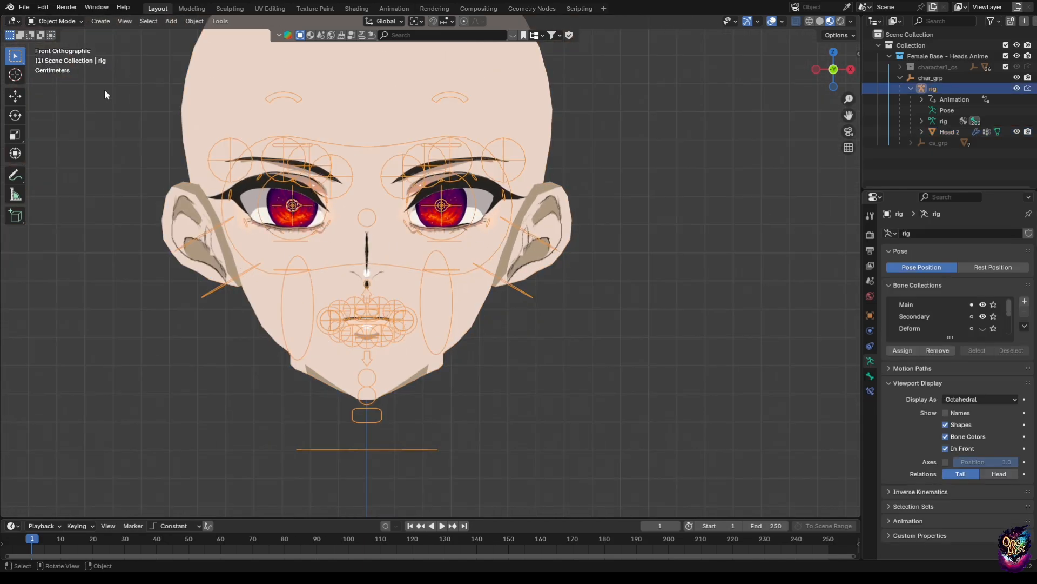
click(61, 24)
click(66, 22)
click(59, 57)
- Move the mouth-corner smile control inward to narrow the mouth and lower the jaw control to open it
scroll(487, 423, up, 5)
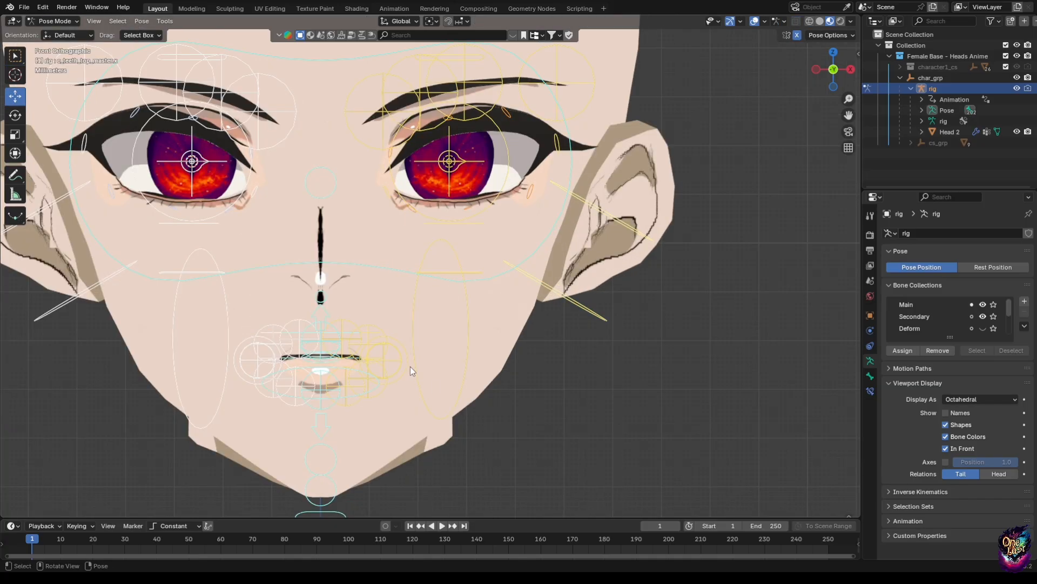
click(375, 357)
key(g)
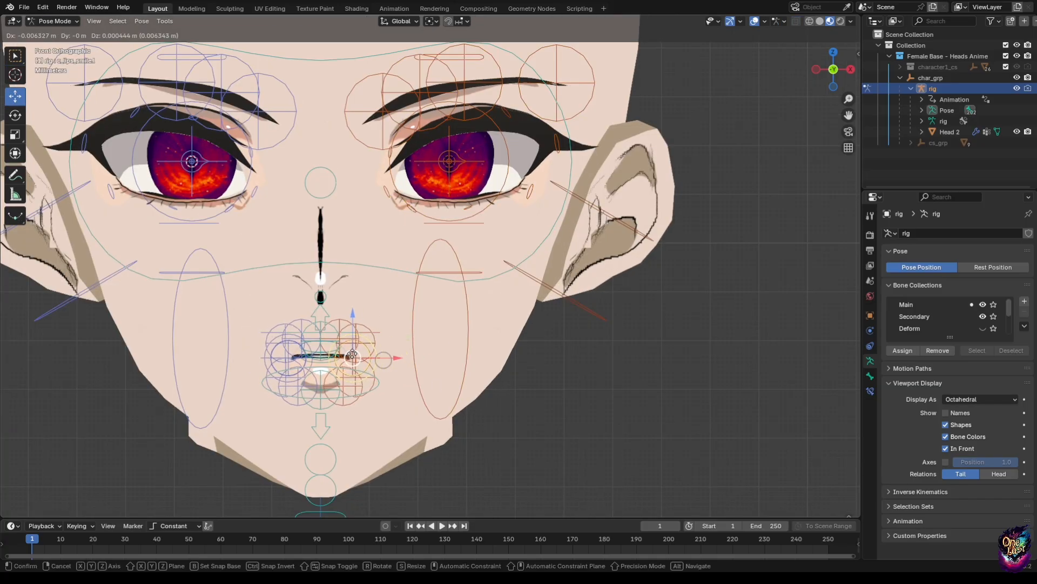
click(370, 351)
scroll(355, 326, down, 3)
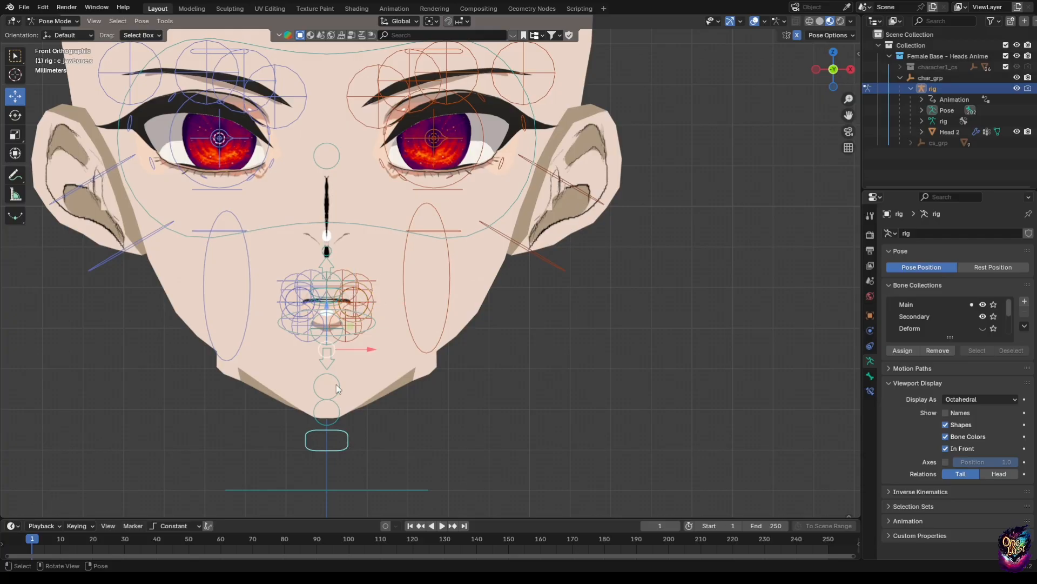
click(335, 384)
key(g)
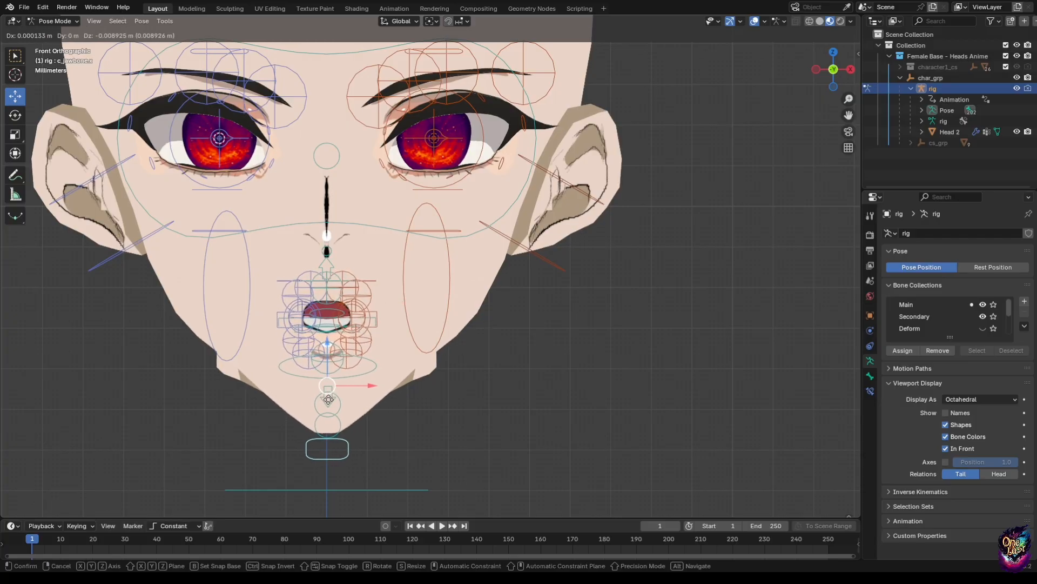
click(352, 346)
- Lower the upper teeth controls along Z so the upper teeth fill the top of the mouth opening
scroll(351, 345, up, 5)
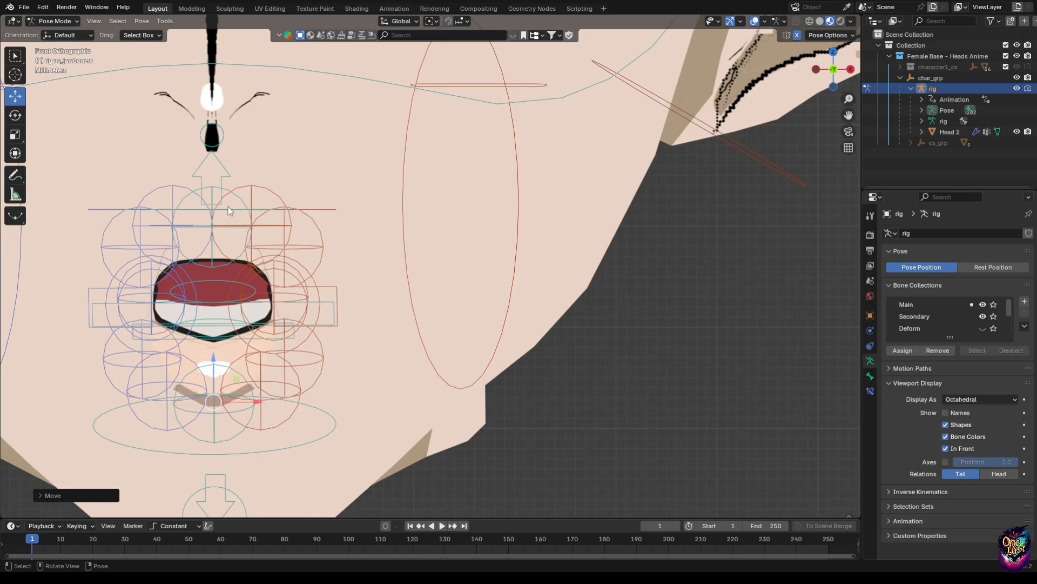
click(213, 211)
key(g)
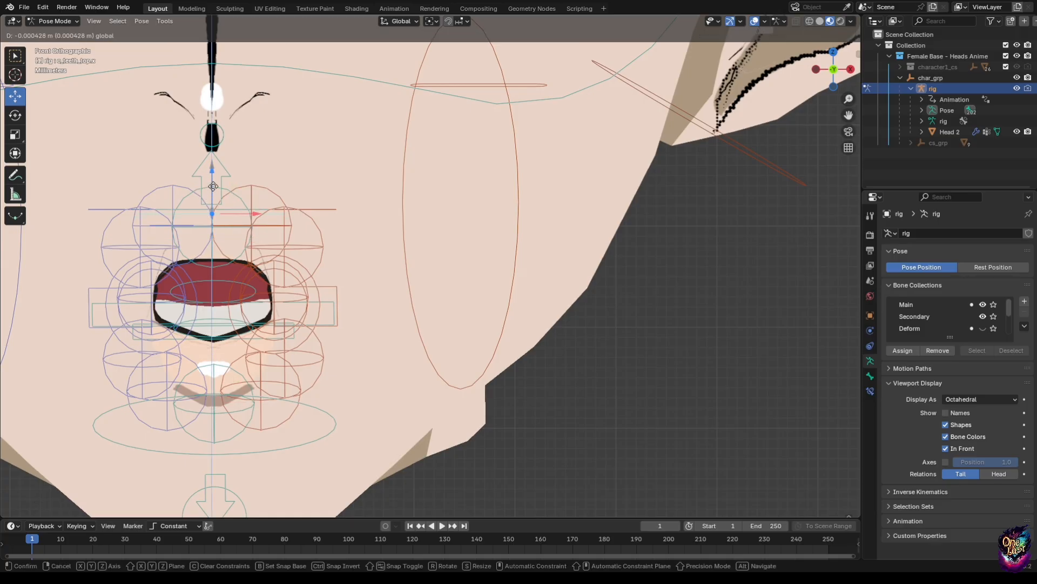
click(214, 186)
middle_drag(214, 186, 327, 177)
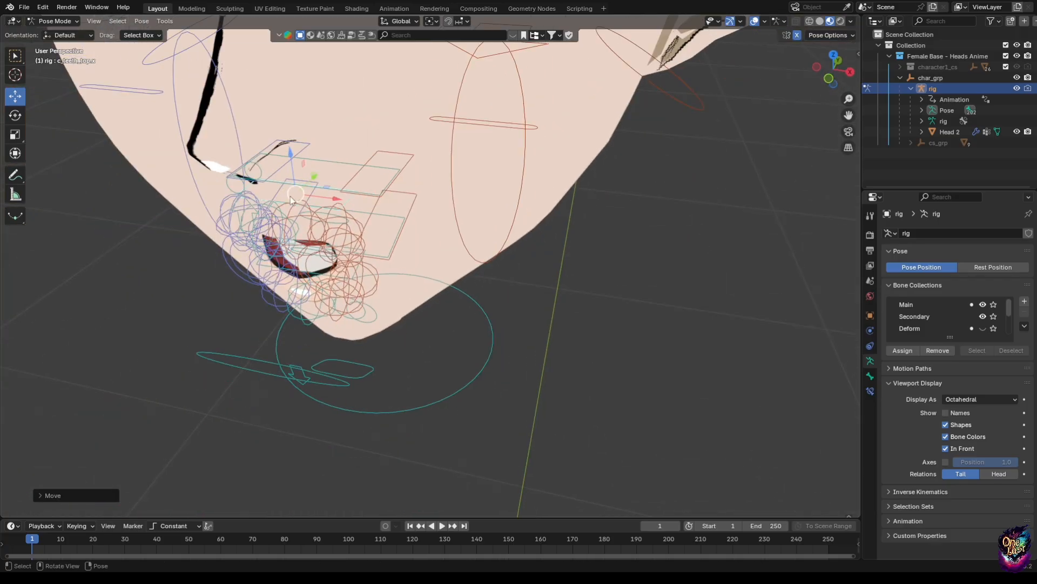
click(329, 157)
key(g)
key(z)
click(312, 173)
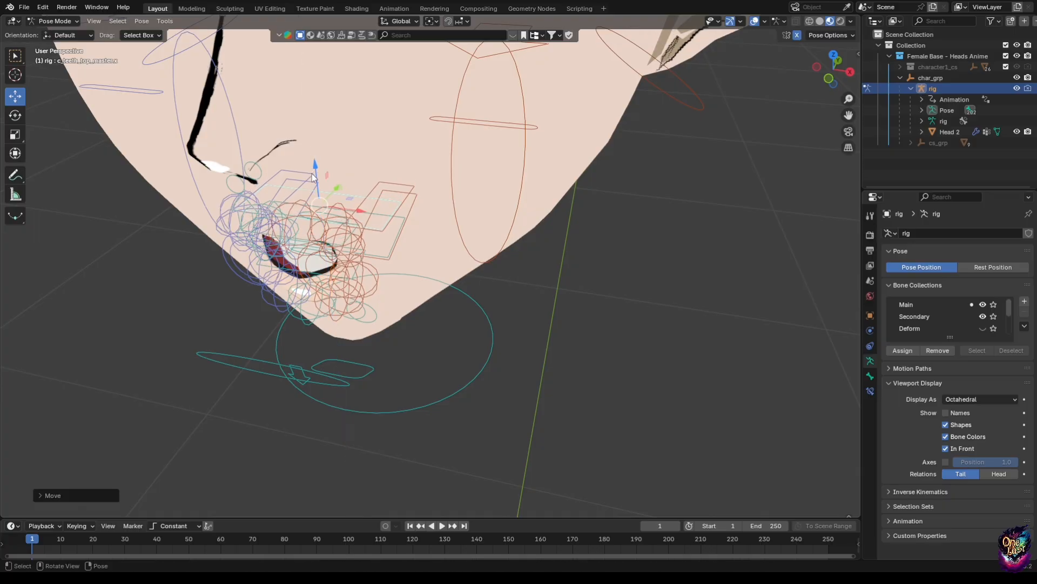
- Move the lower teeth master control down to leave a gap between the upper and lower teeth
middle_drag(312, 173, 335, 117)
scroll(335, 117, up, 2)
shift+middle_drag(289, 393, 362, 251)
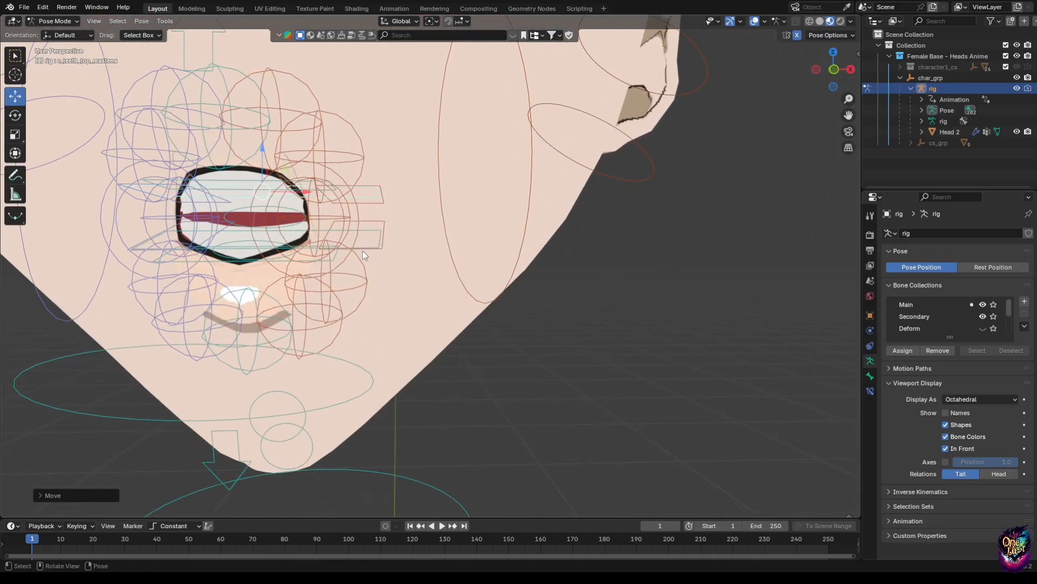
click(296, 207)
drag(270, 198, 281, 221)
middle_drag(299, 222, 381, 229)
scroll(382, 229, down, 3)
scroll(384, 227, down, 1)
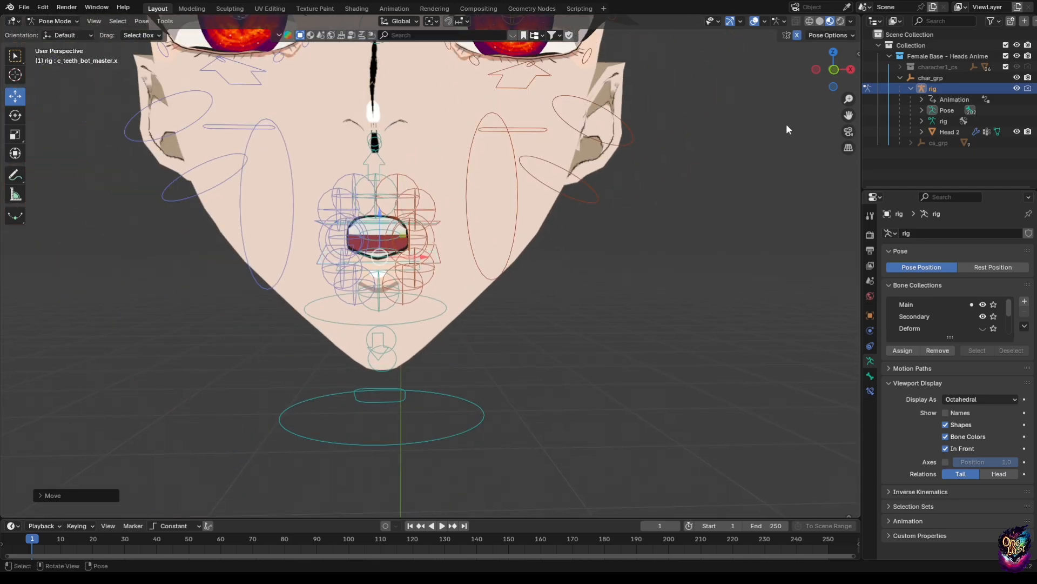
click(842, 70)
scroll(550, 265, up, 5)
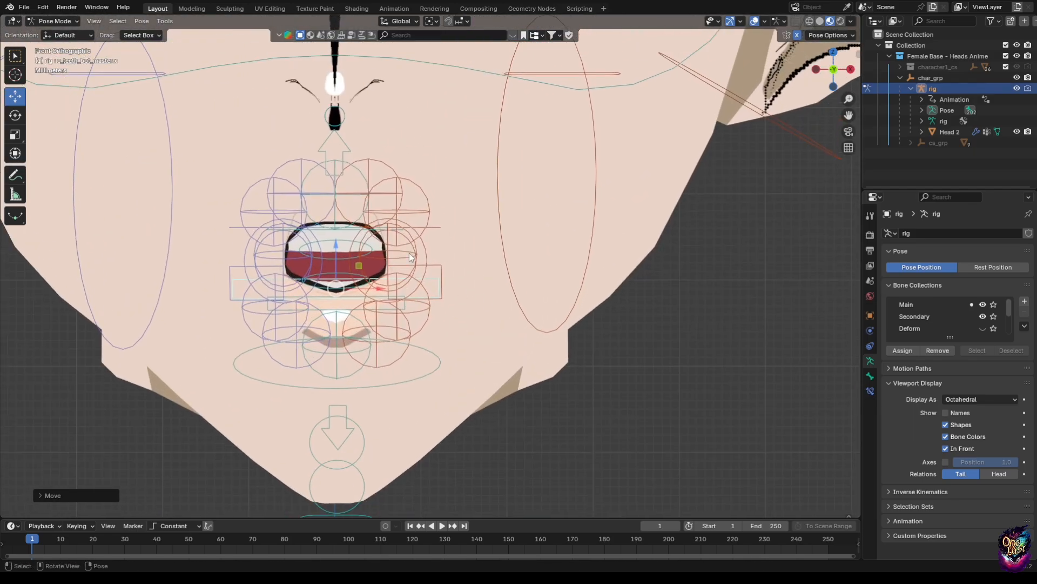
scroll(381, 248, down, 4)
click(54, 20)
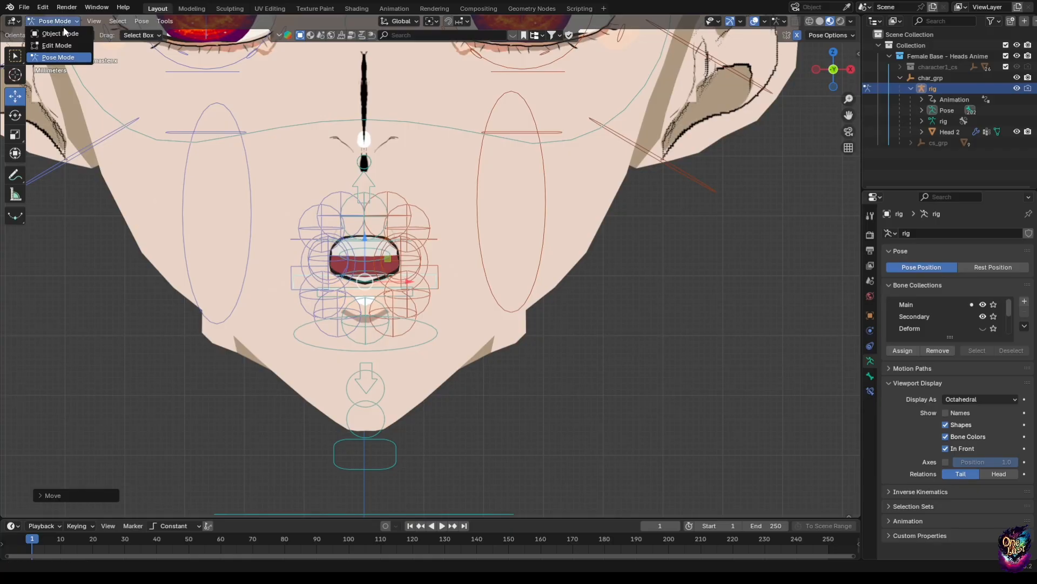
click(54, 31)
scroll(390, 234, down, 4)
click(493, 238)
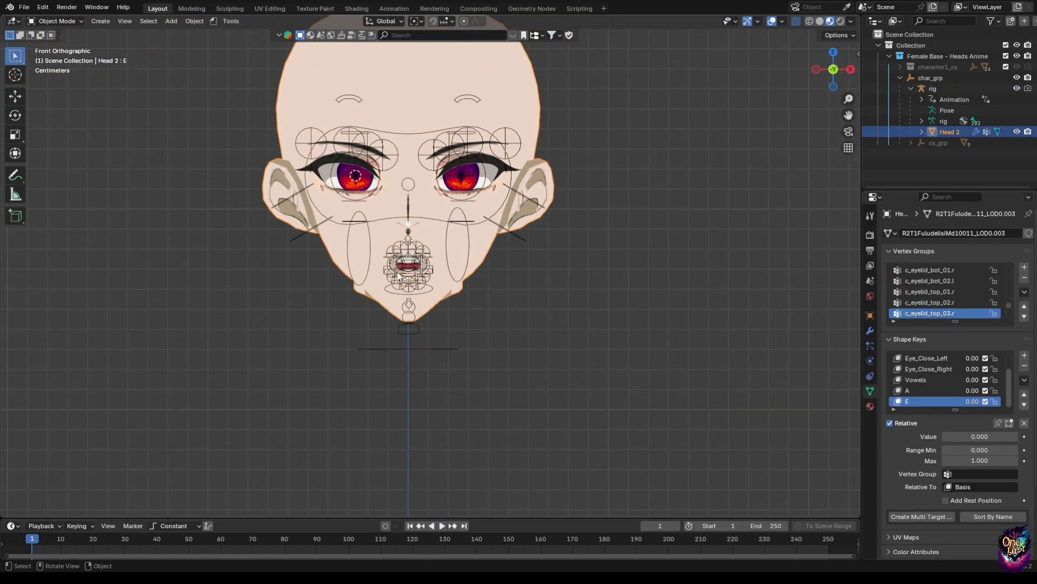
scroll(398, 276, up, 6)
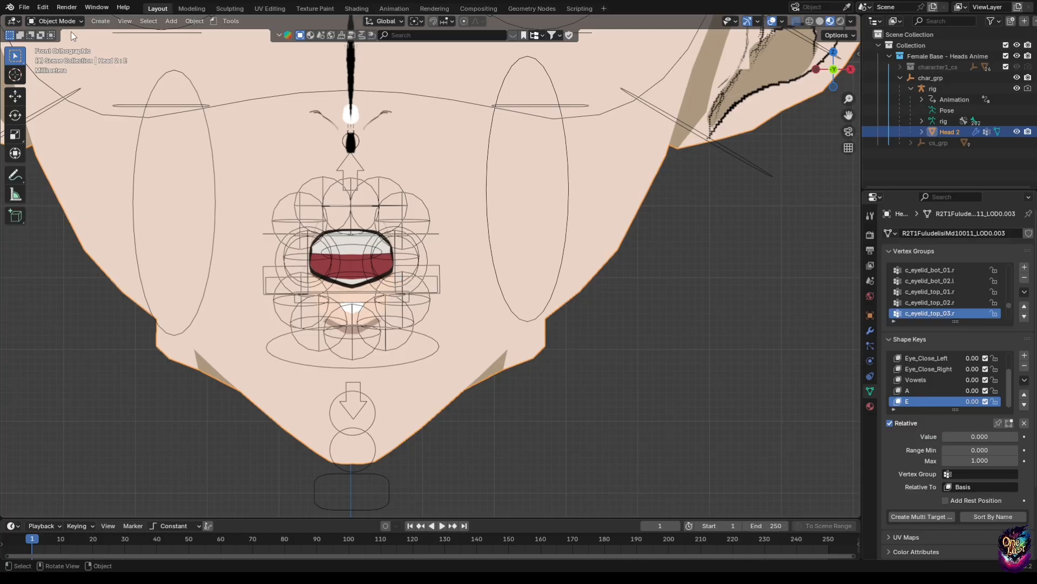
click(54, 20)
click(378, 216)
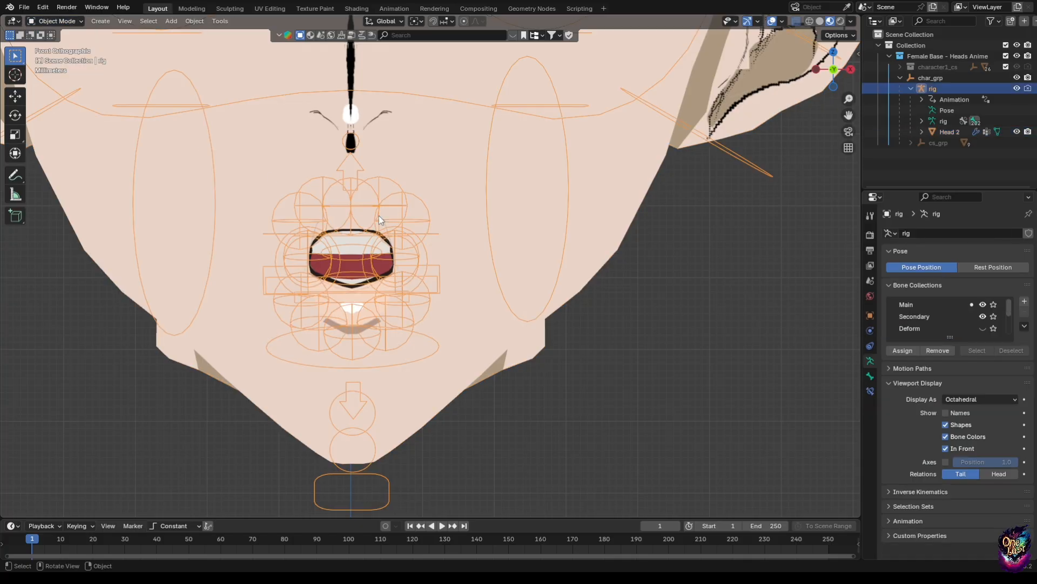
click(54, 20)
click(61, 56)
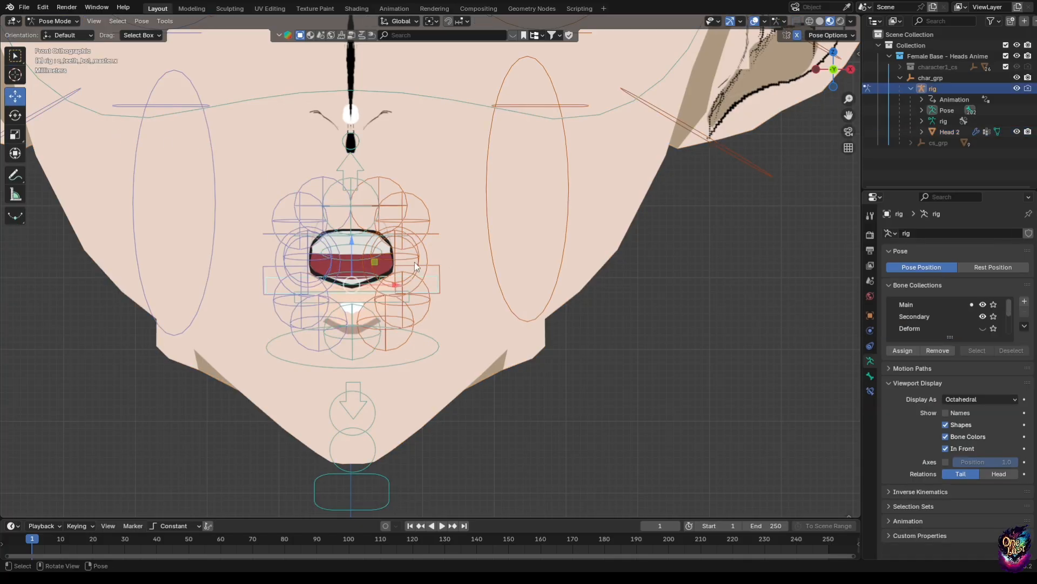
- Stretch the mouth wide by moving the left mouth-corner smile control outward, and spread the upper and lower teeth side controls outward along X
click(430, 263)
drag(442, 265, 575, 264)
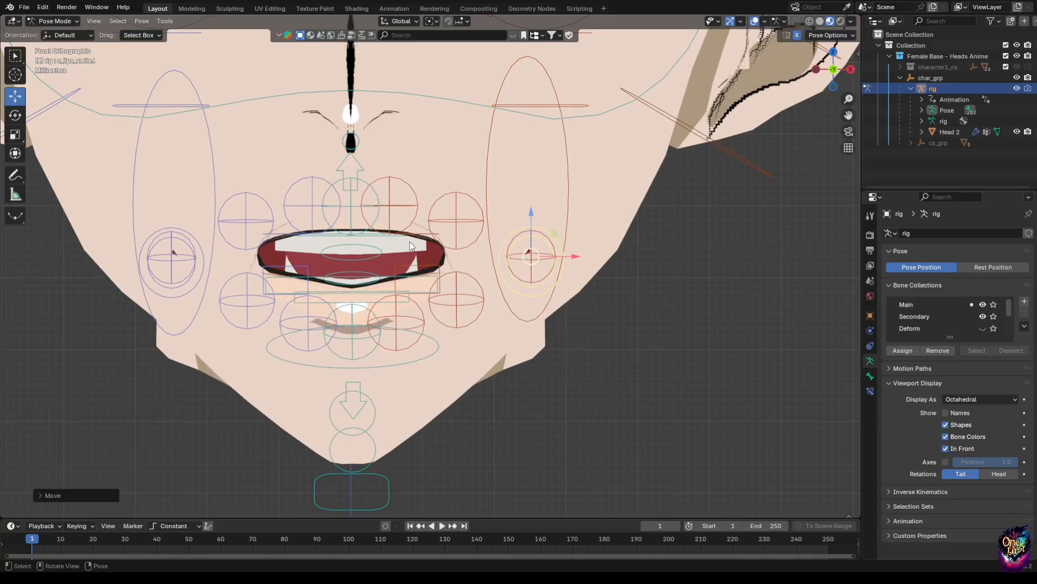
middle_drag(431, 241, 425, 249)
click(424, 249)
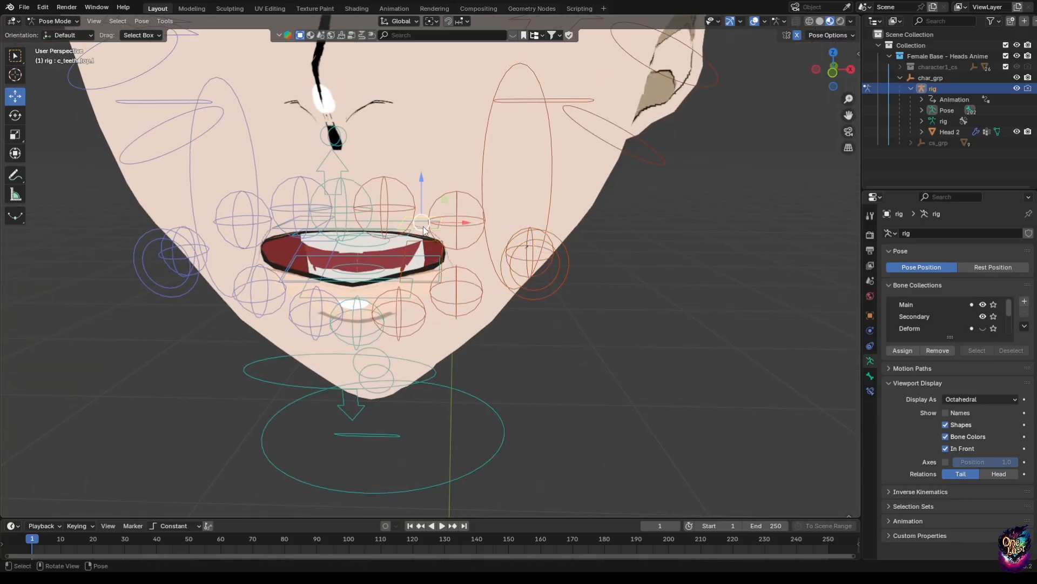
drag(464, 226, 519, 223)
click(440, 283)
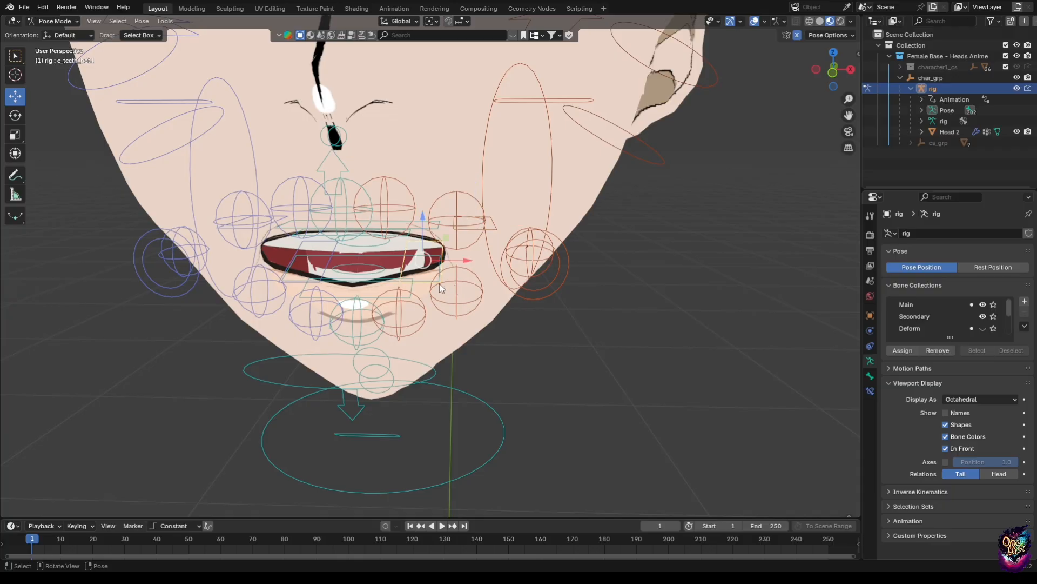
drag(466, 260, 501, 259)
- Return to Object Mode, select the head mesh and save its rig modifier deformation as a shape key
middle_drag(499, 258, 436, 253)
scroll(460, 219, down, 1)
scroll(438, 257, down, 2)
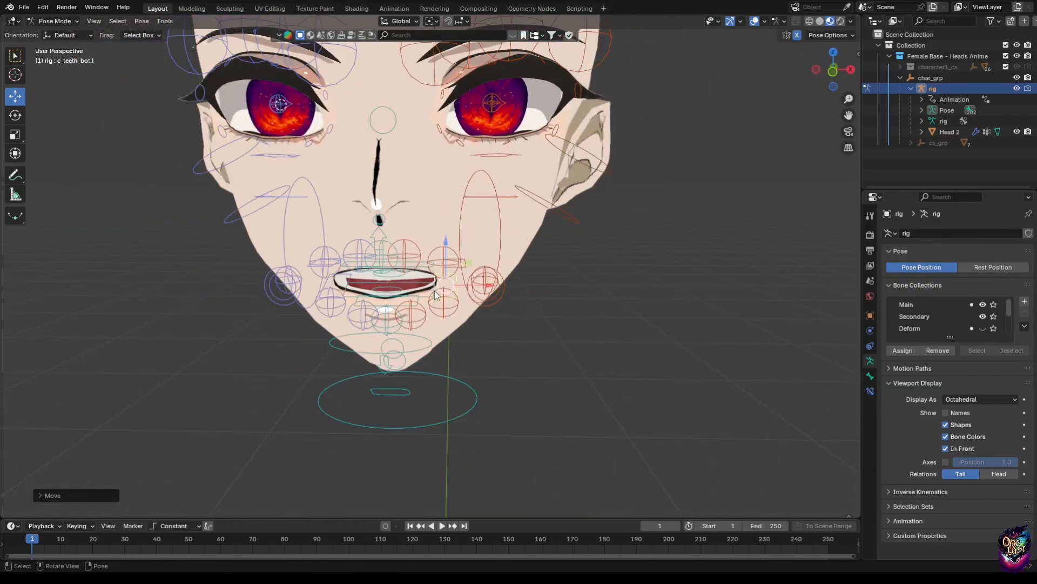
click(54, 20)
click(66, 35)
scroll(466, 304, down, 3)
click(569, 296)
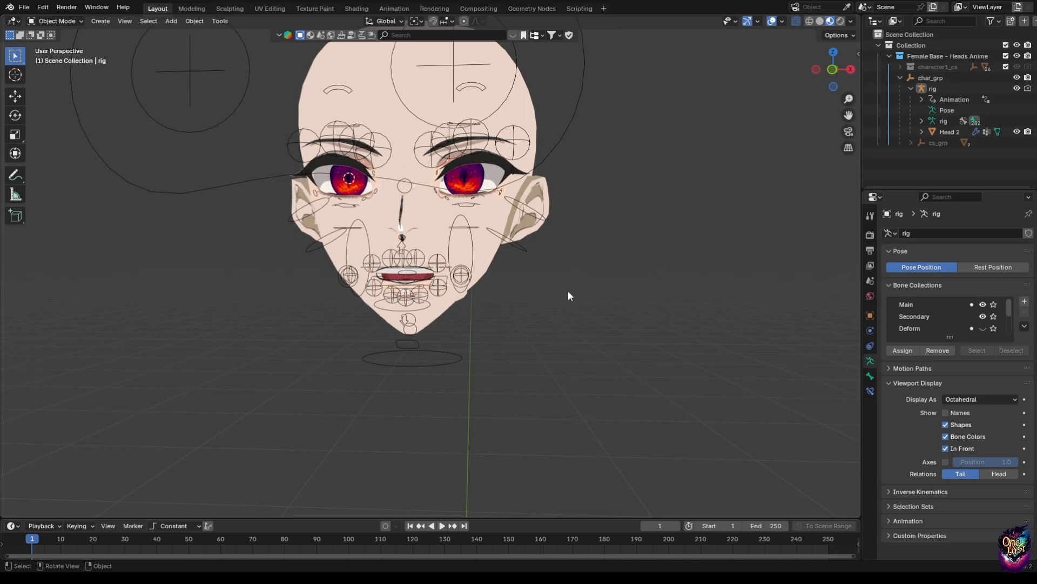
click(491, 249)
click(870, 330)
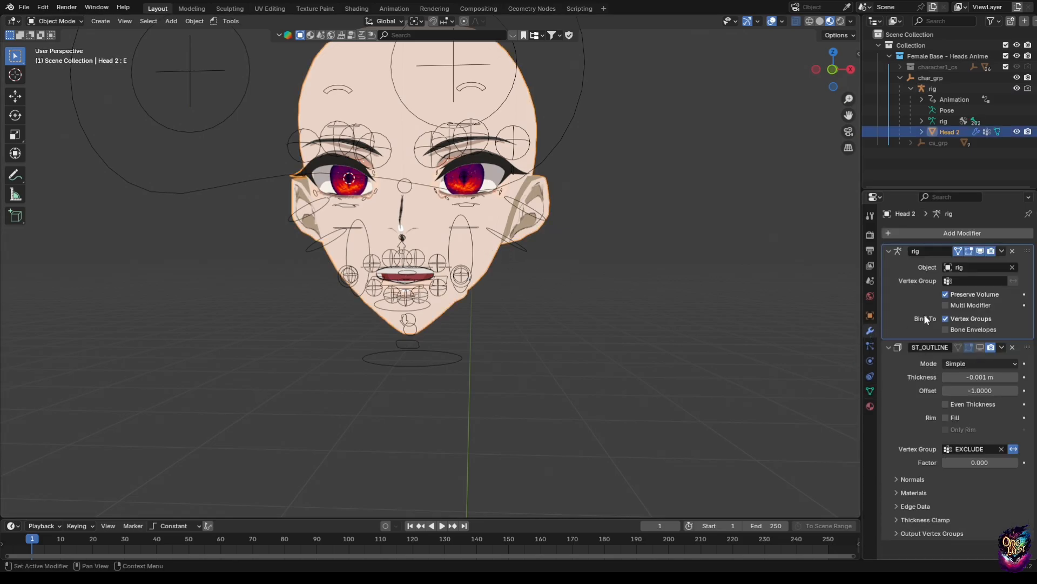
click(1002, 251)
click(951, 285)
- Rename the new rig shape key on the head mesh as I
click(869, 391)
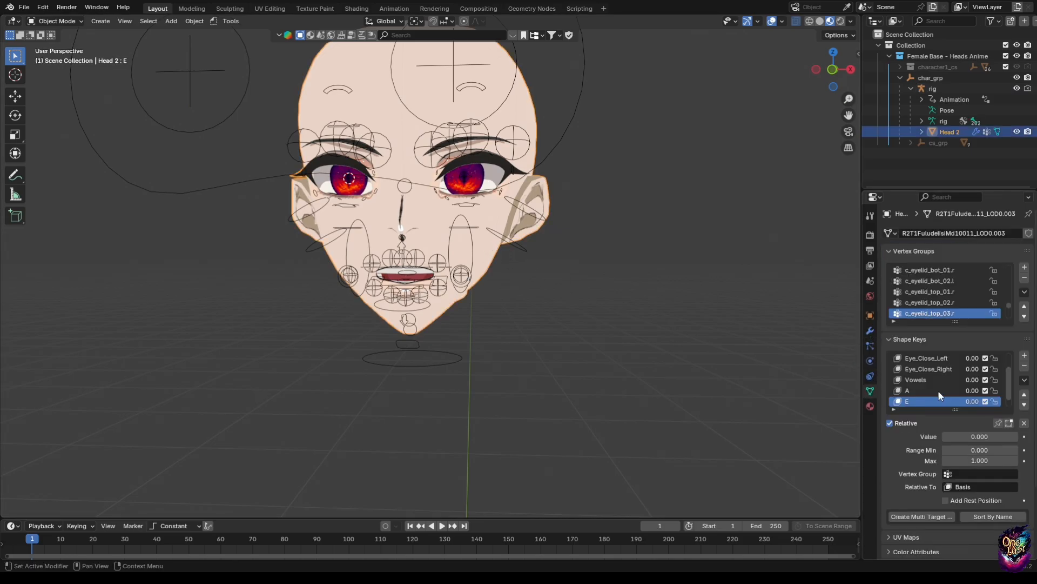
scroll(939, 394, down, 1)
double_click(928, 401)
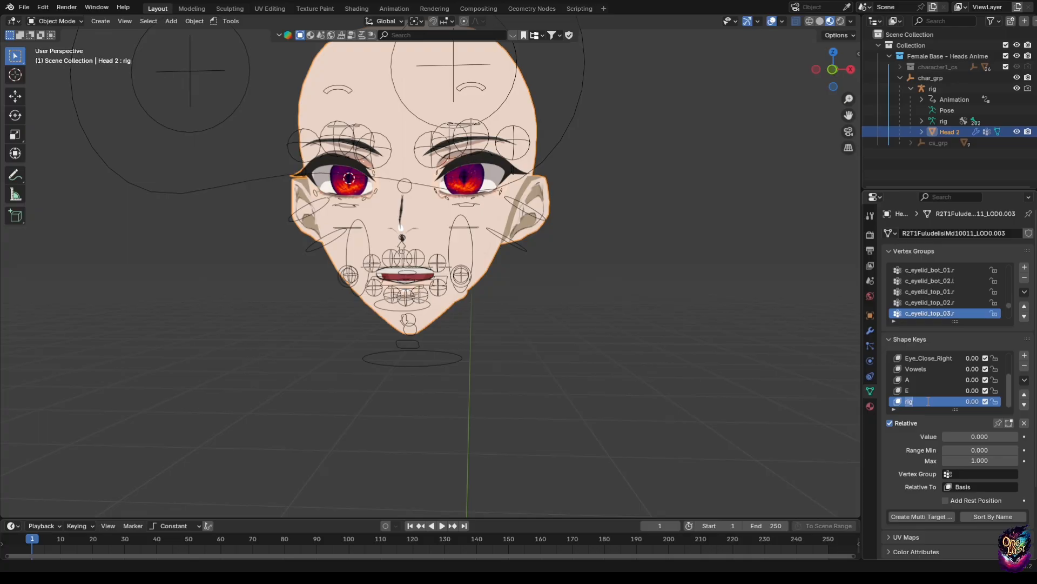
text(I)
key(Return)
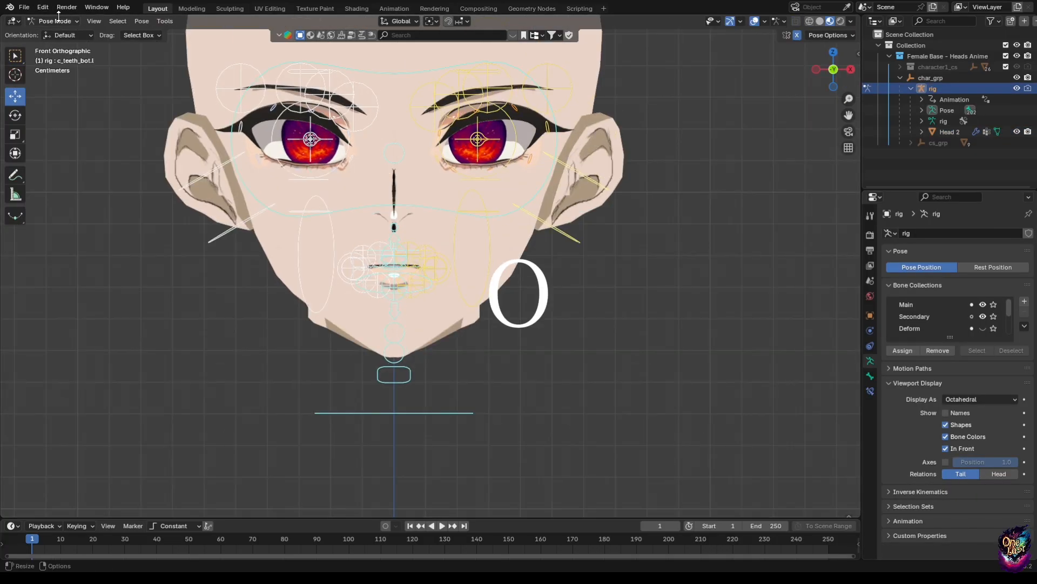
click(61, 35)
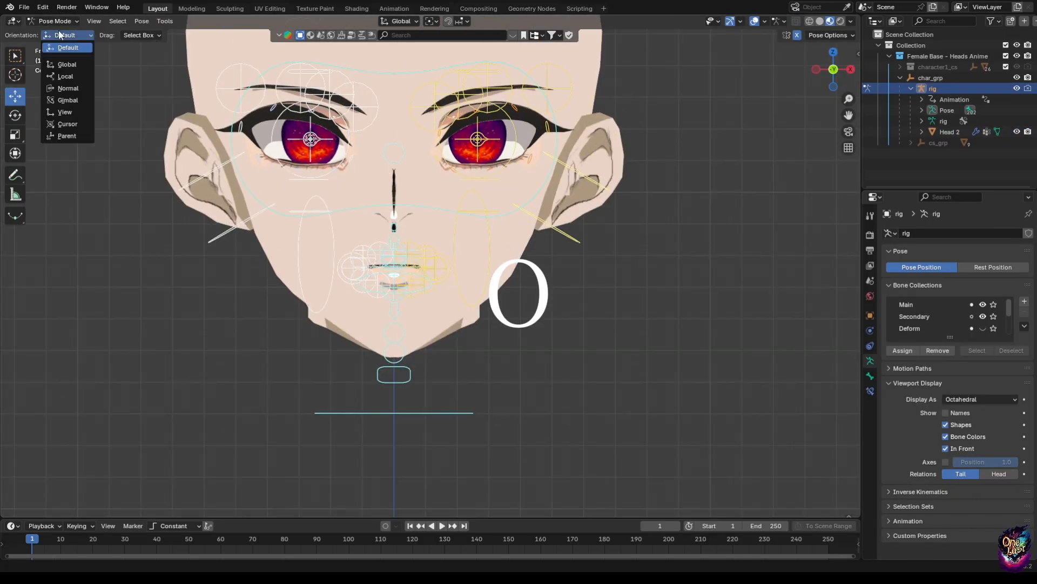
click(59, 23)
click(58, 23)
click(63, 35)
scroll(389, 281, up, 3)
shift+middle_drag(388, 280, 374, 300)
scroll(384, 305, down, 2)
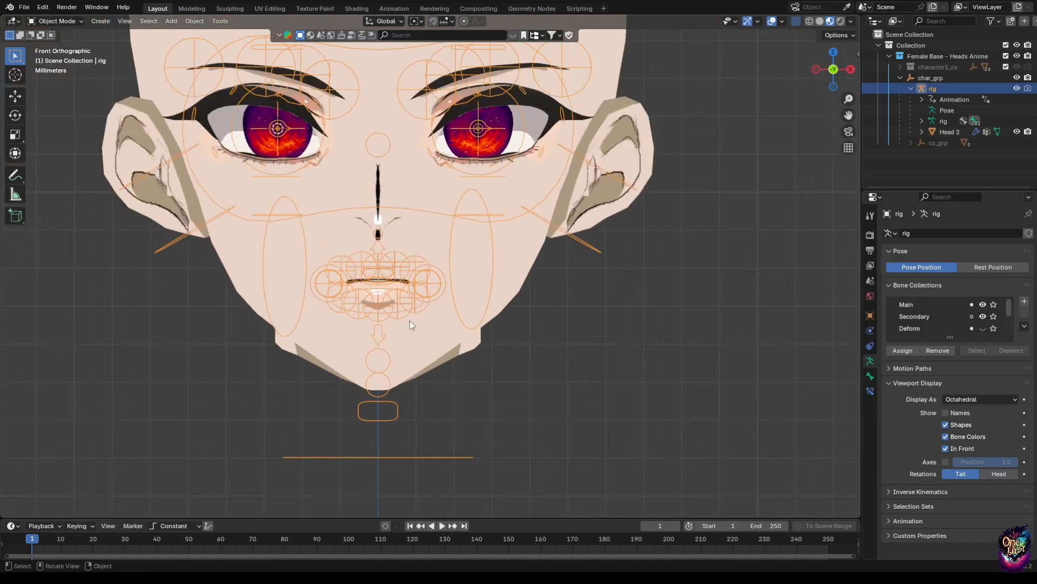
click(643, 349)
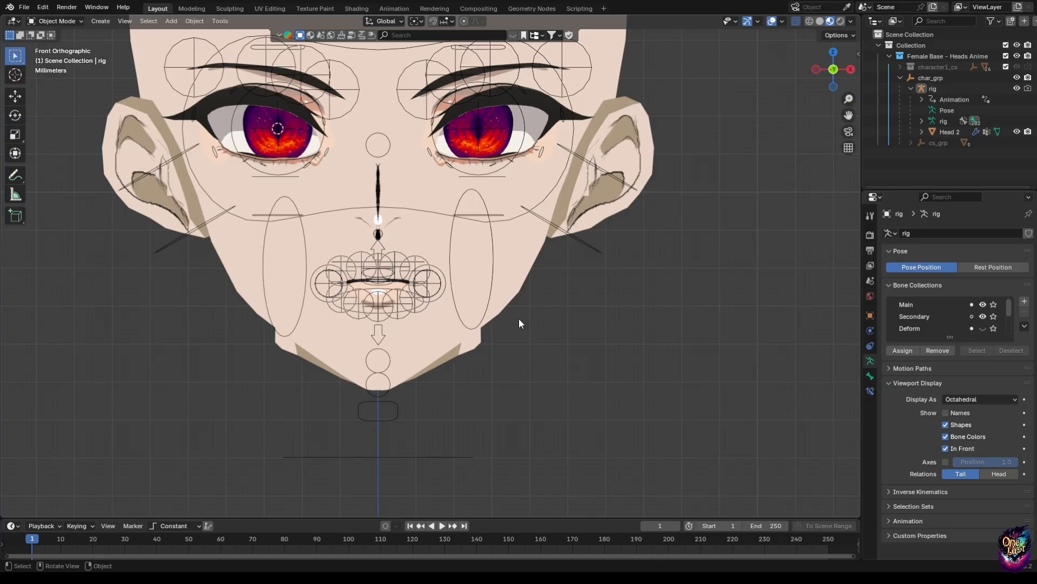
click(435, 277)
click(419, 263)
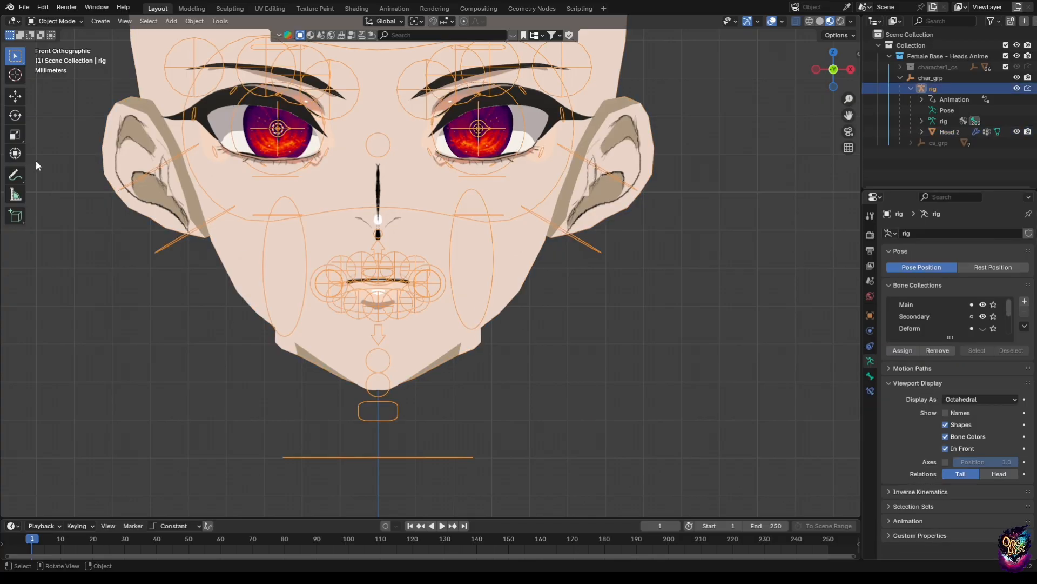
click(54, 22)
click(51, 54)
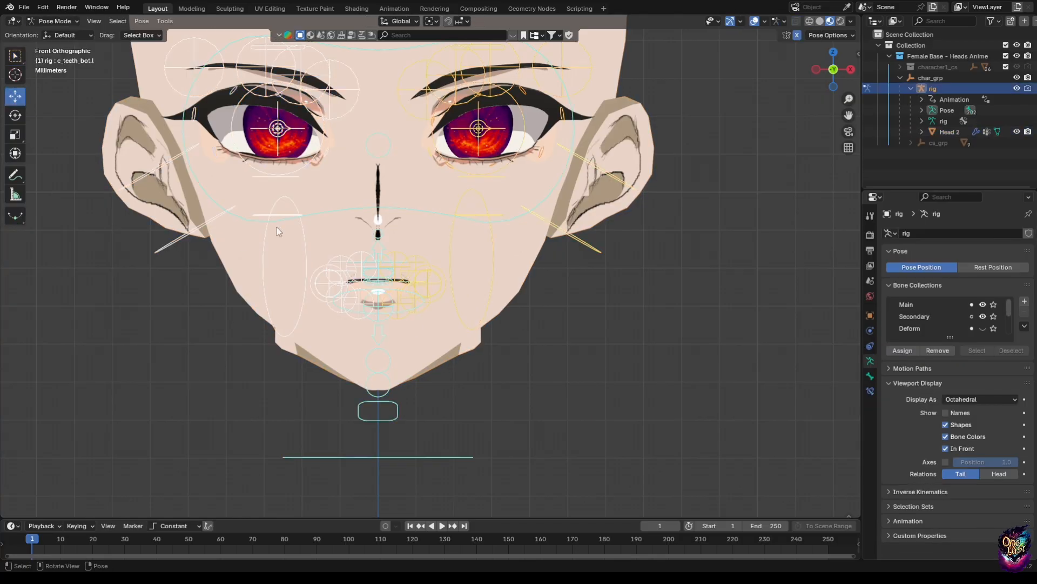
- Move the left mouth-corner smile control inward along X until the mouth is very narrow
click(440, 289)
key(g)
key(x)
click(407, 318)
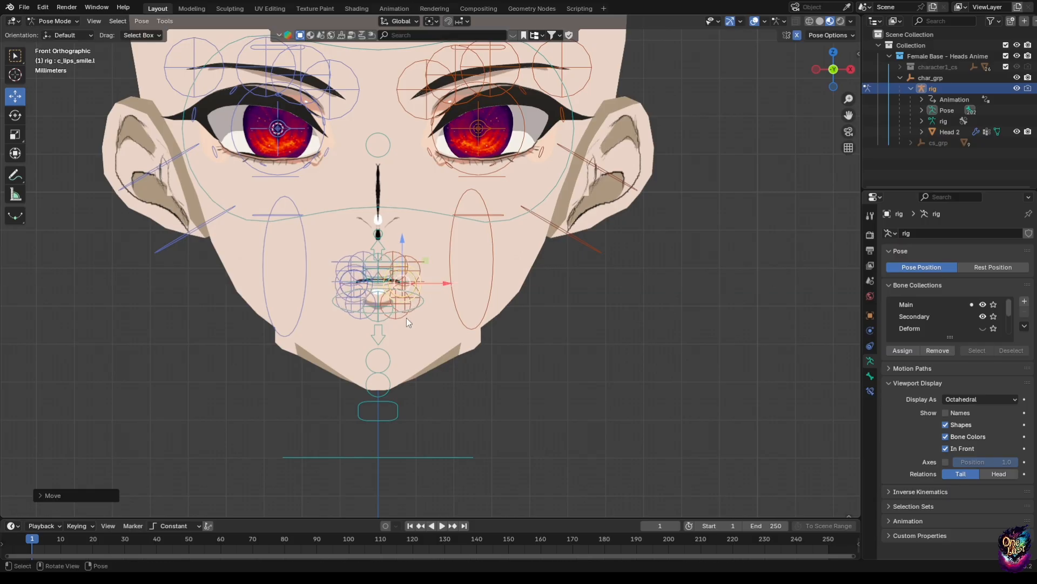
click(406, 318)
key(g)
key(x)
click(425, 308)
click(426, 308)
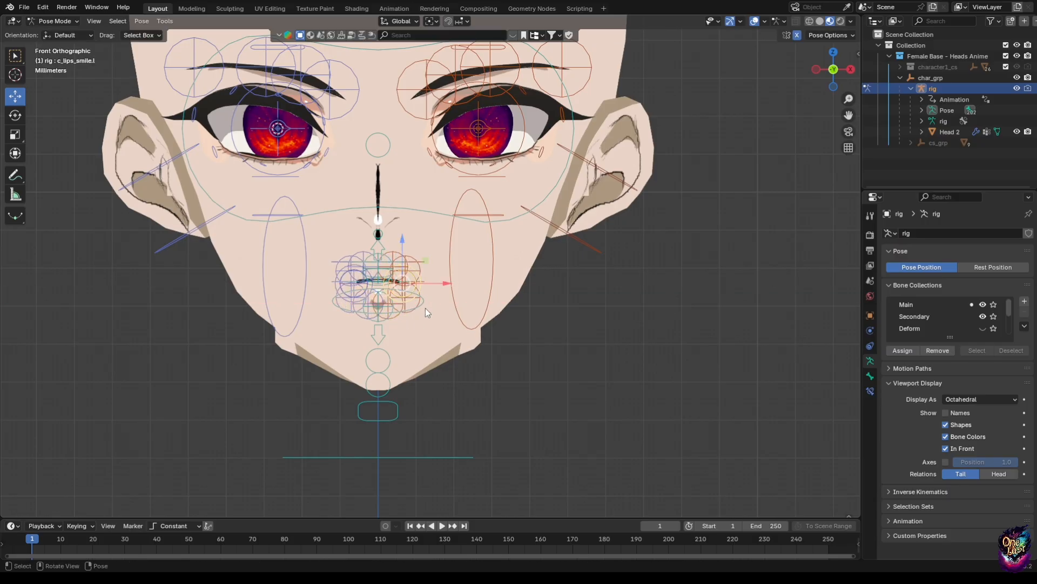
key(g)
key(x)
click(417, 285)
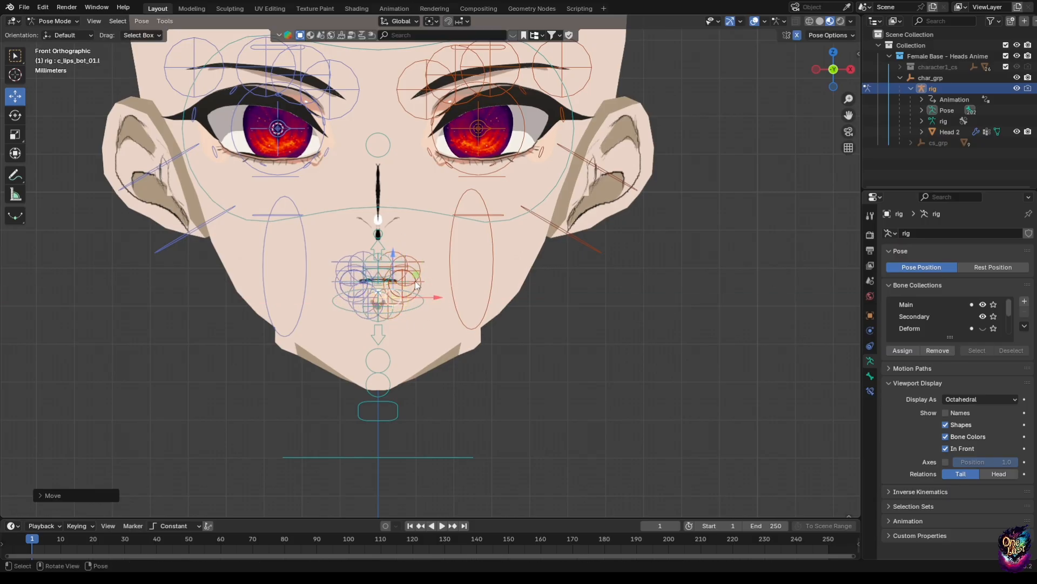
- Pull the lip control beside the mouth's center slightly inward along X to tighten the lips
click(407, 253)
drag(436, 268, 430, 268)
click(420, 268)
- Lower the jawbone control to open the mouth into a small round O shape
click(384, 403)
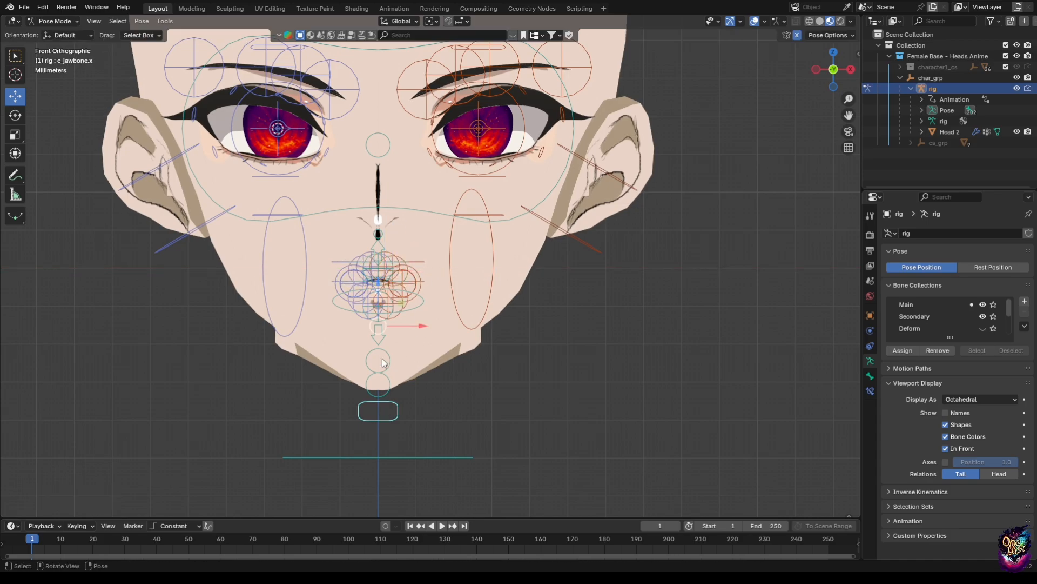
mouse_move(380, 330)
mouse_down()
mouse_move(388, 362)
mouse_move(382, 339)
mouse_up()
click(399, 409)
- Switch to Object Mode, select the head mesh and save the current rig pose as a shape key
click(58, 34)
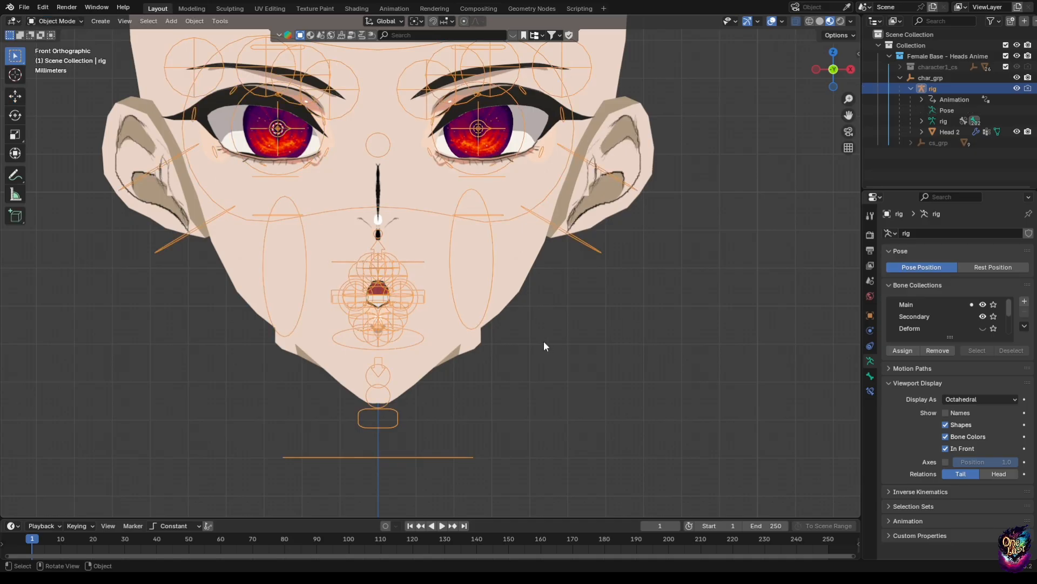
click(467, 356)
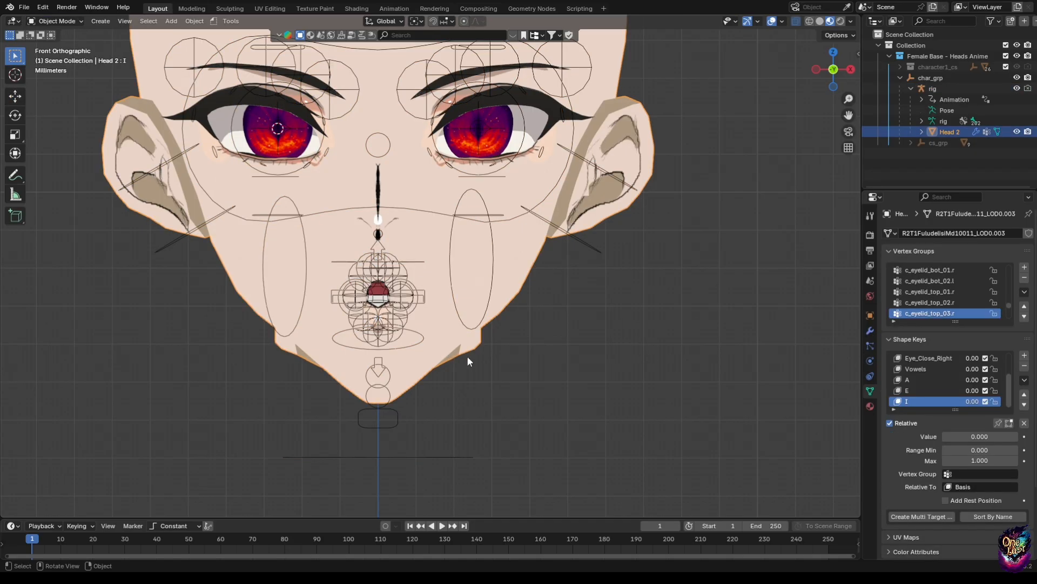
click(870, 330)
click(1002, 250)
click(987, 285)
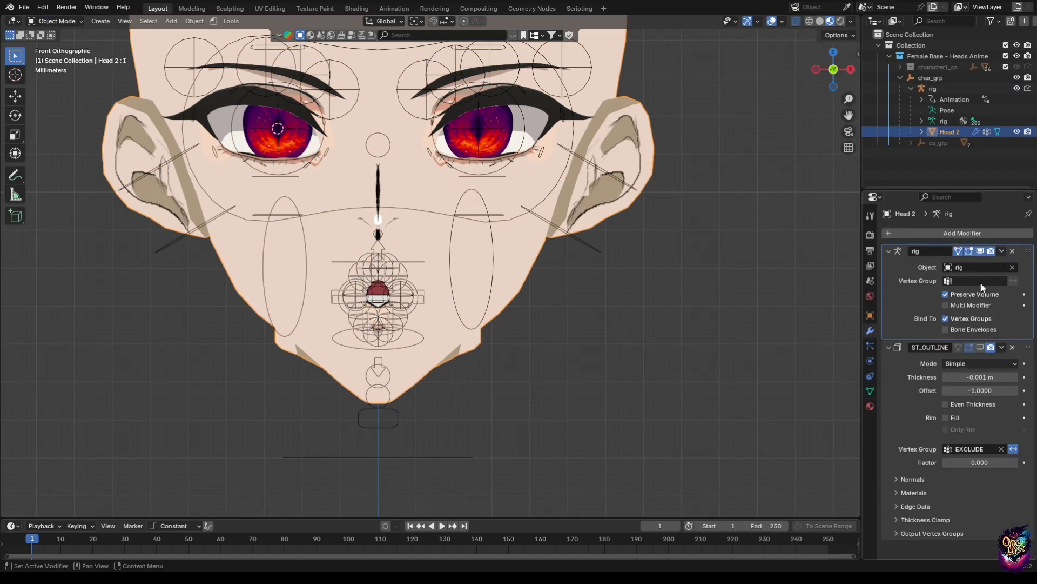
- Rename the newly saved rig shape key as O
click(870, 390)
double_click(919, 400)
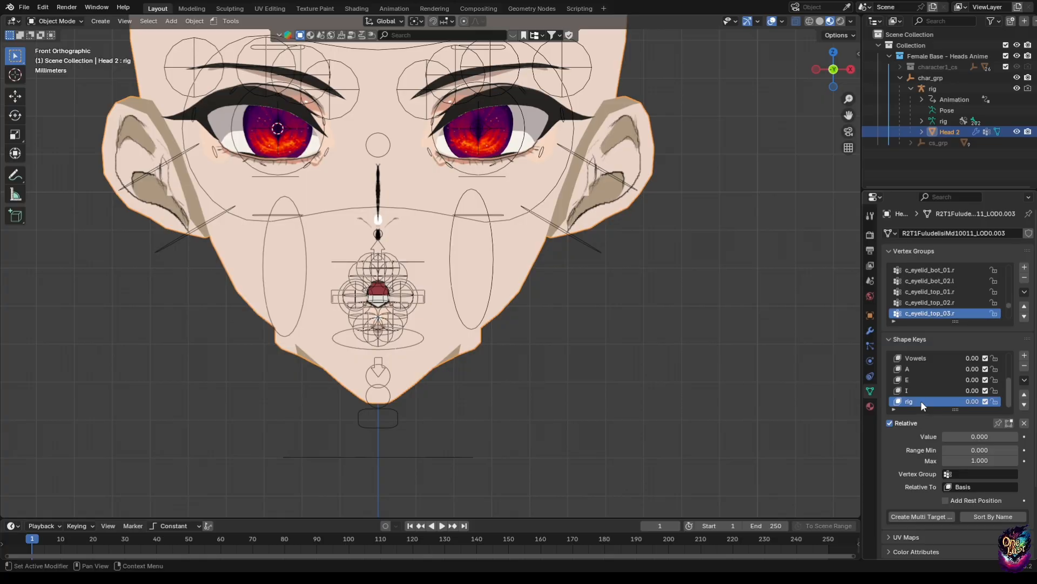
text(O)
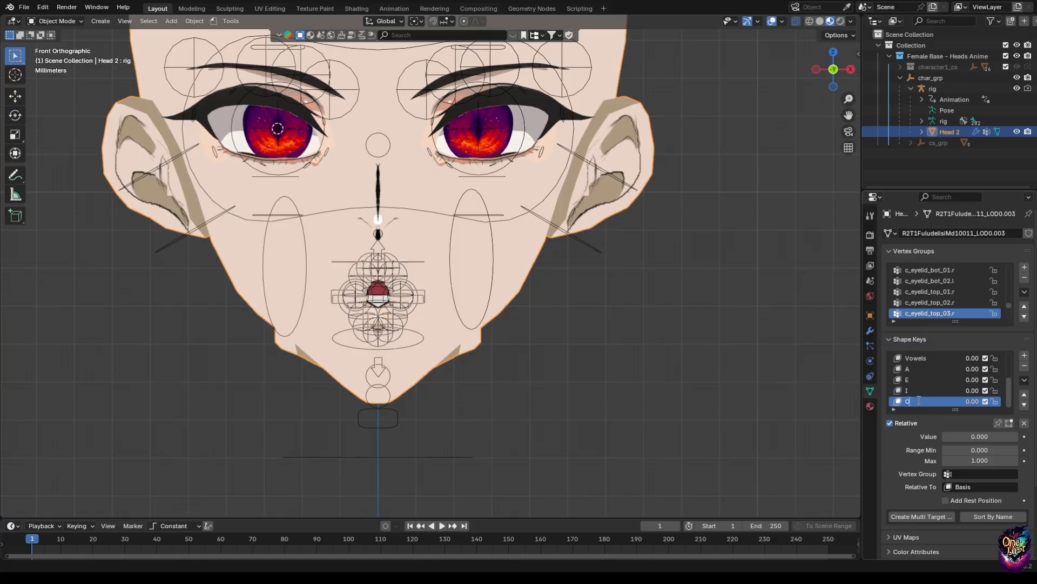
key(Return)
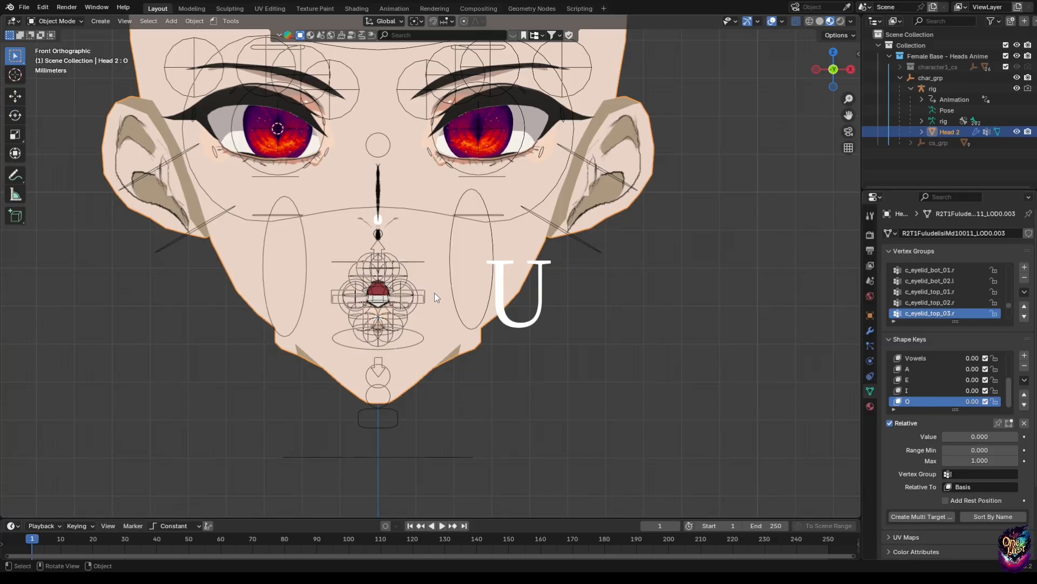
middle_drag(424, 297, 324, 288)
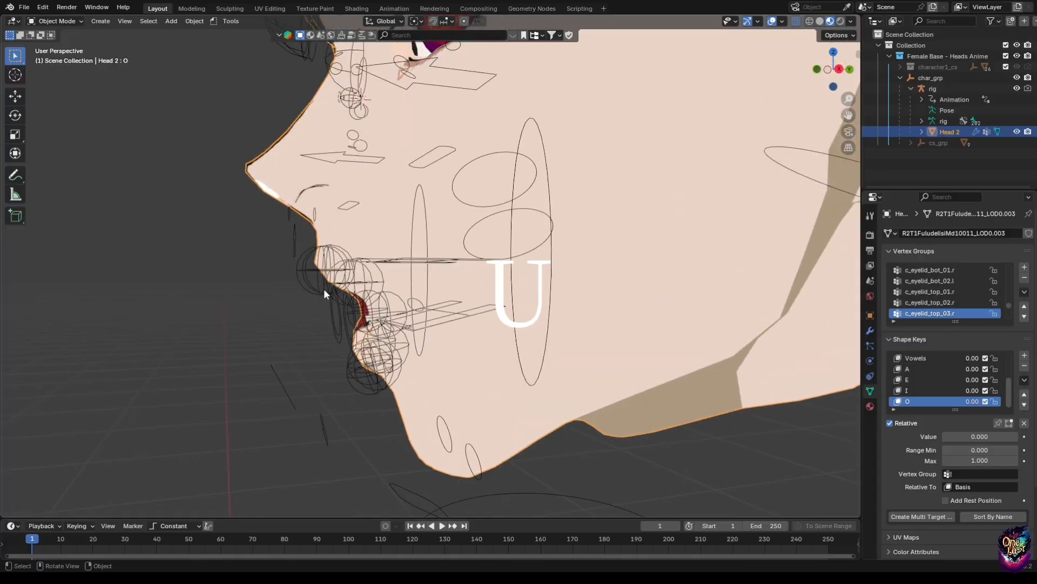
click(57, 21)
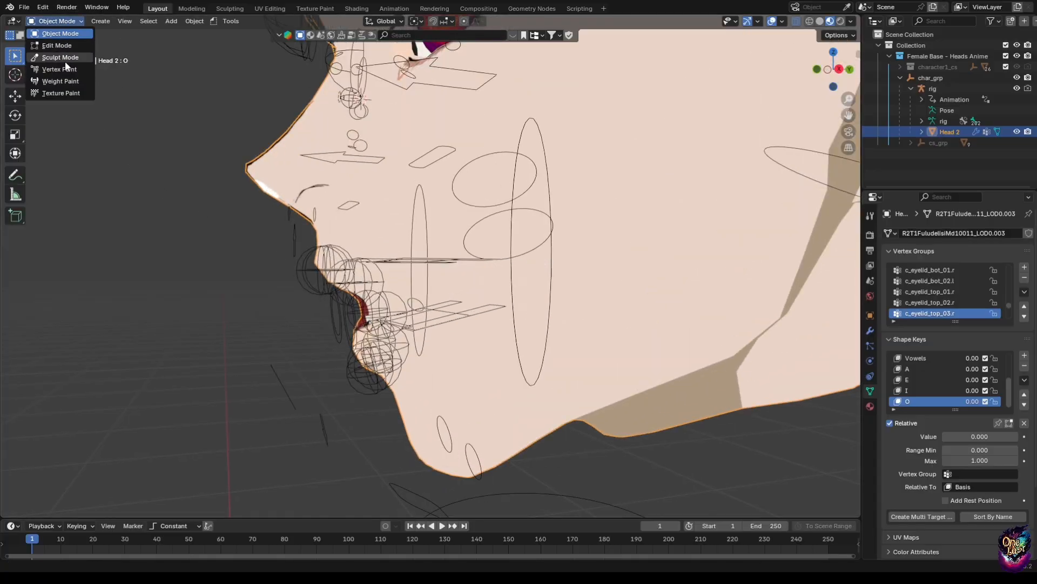
click(60, 58)
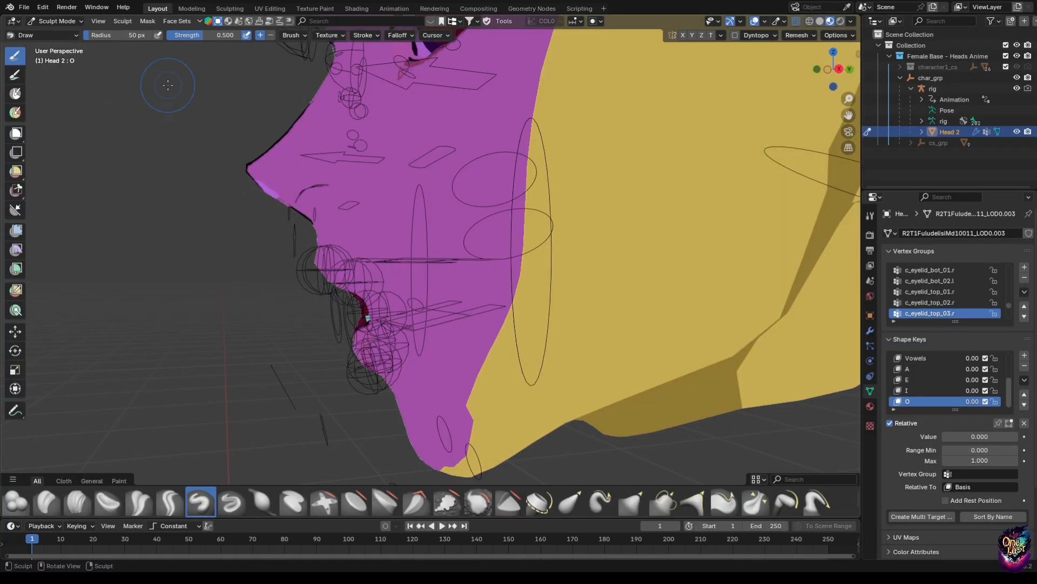
click(57, 21)
click(57, 33)
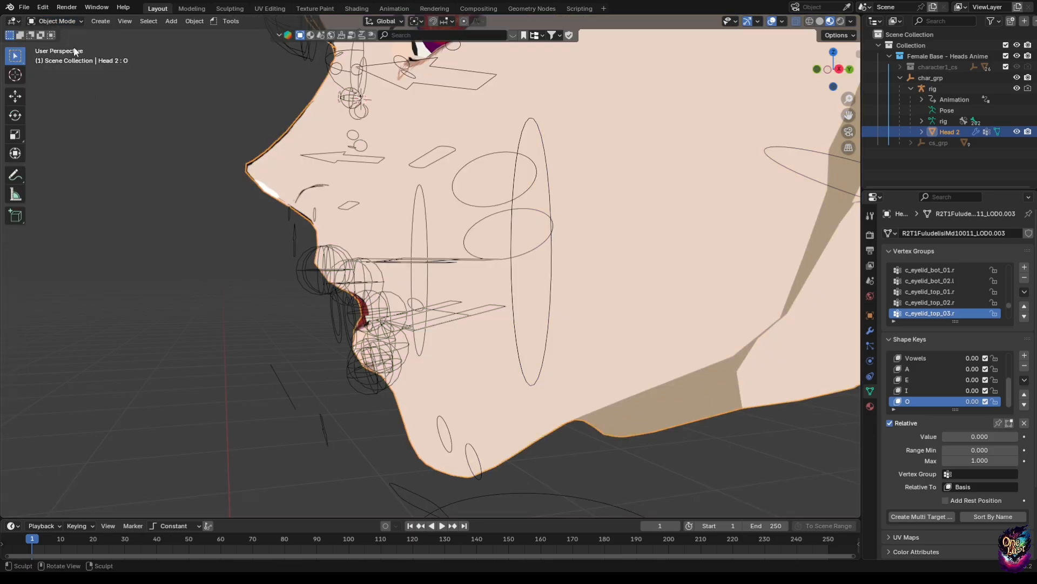
- Put the rig in Pose Mode and push the central upper-lip control forward along Y to pucker the lips
click(355, 268)
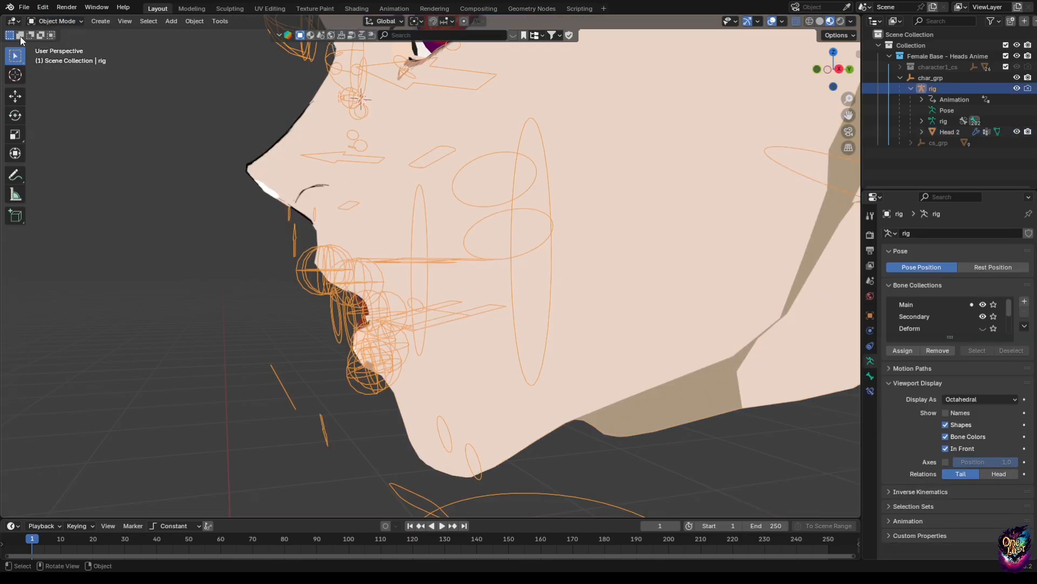
click(57, 21)
click(57, 57)
middle_drag(319, 260, 343, 206)
scroll(343, 206, up, 2)
click(316, 281)
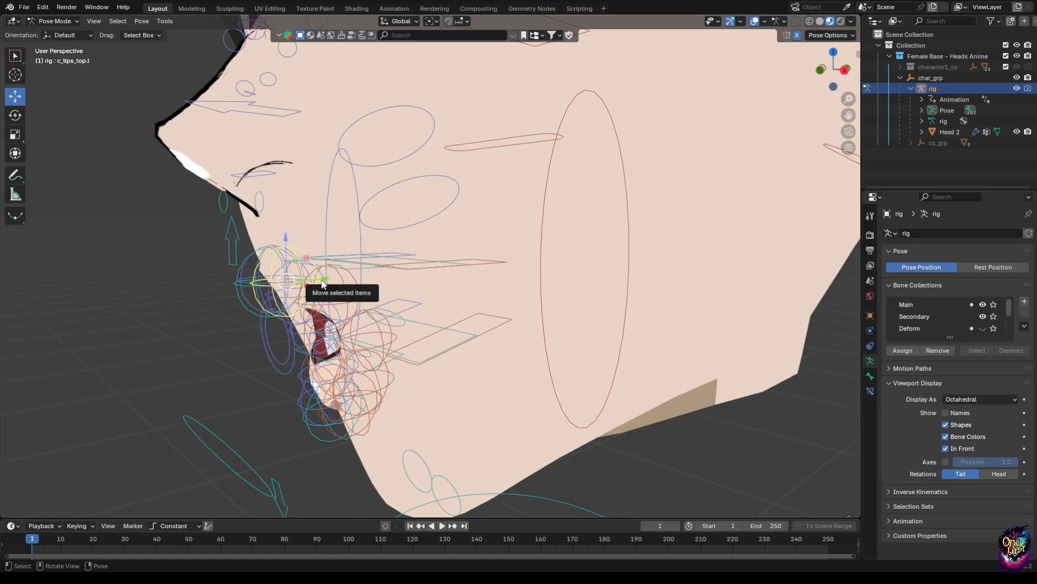
drag(324, 279, 301, 281)
middle_drag(361, 400, 338, 377)
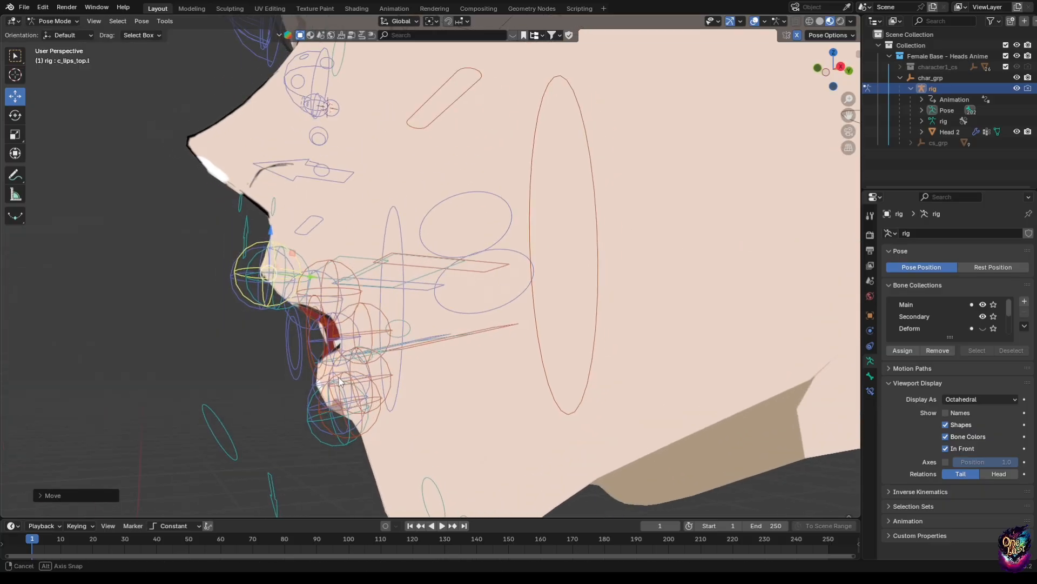
- Move the outer lower-lip control forward along Y and slightly outward along X
click(382, 416)
drag(392, 407, 370, 412)
middle_drag(366, 408, 411, 382)
click(380, 391)
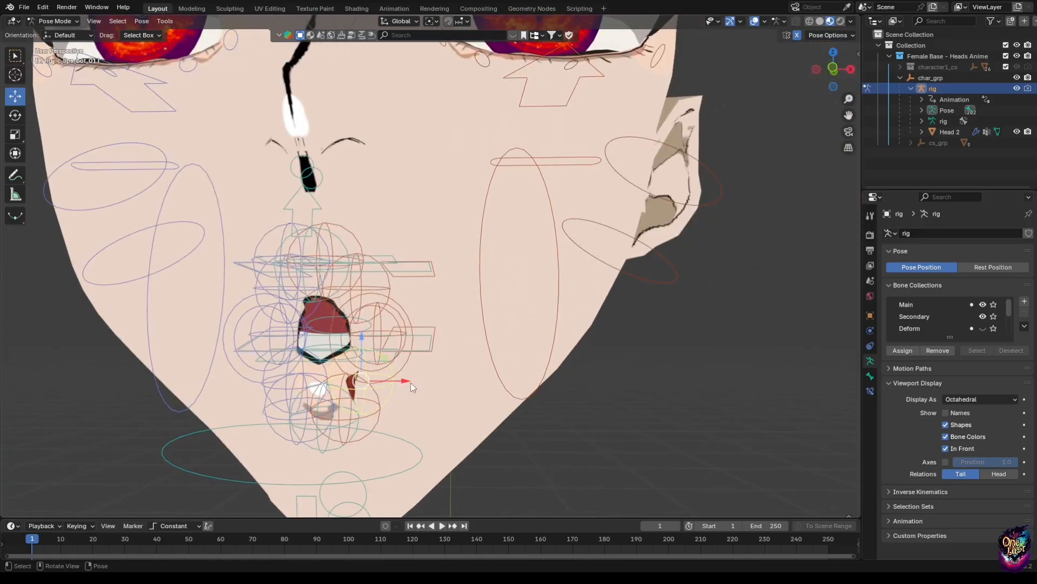
mouse_move(411, 383)
mouse_down()
mouse_move(428, 382)
mouse_move(419, 384)
mouse_up()
middle_drag(419, 383, 331, 370)
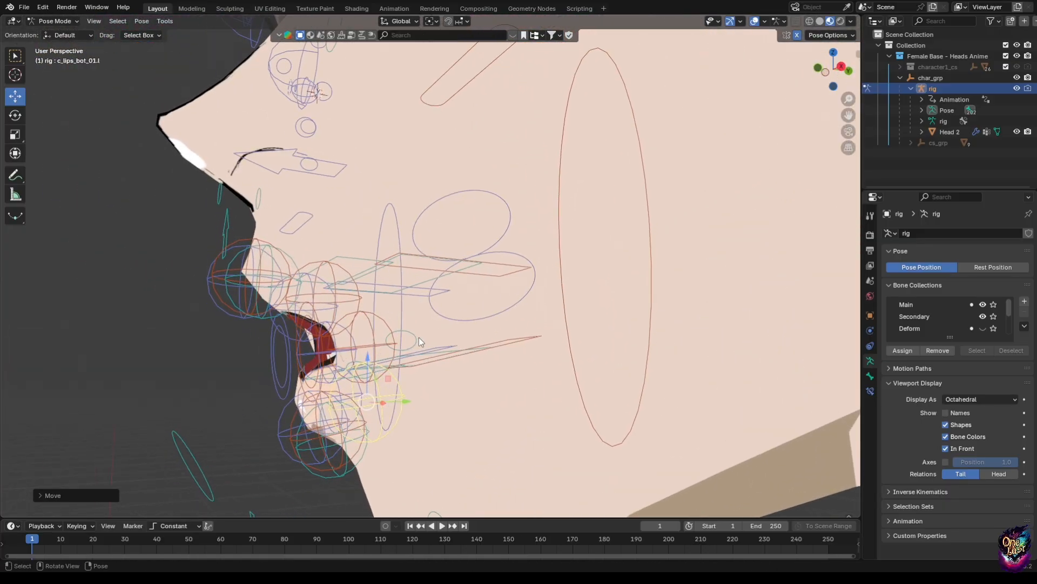
- Lower the upper teeth control along Z and raise the lower teeth control slightly
middle_drag(427, 324, 349, 245)
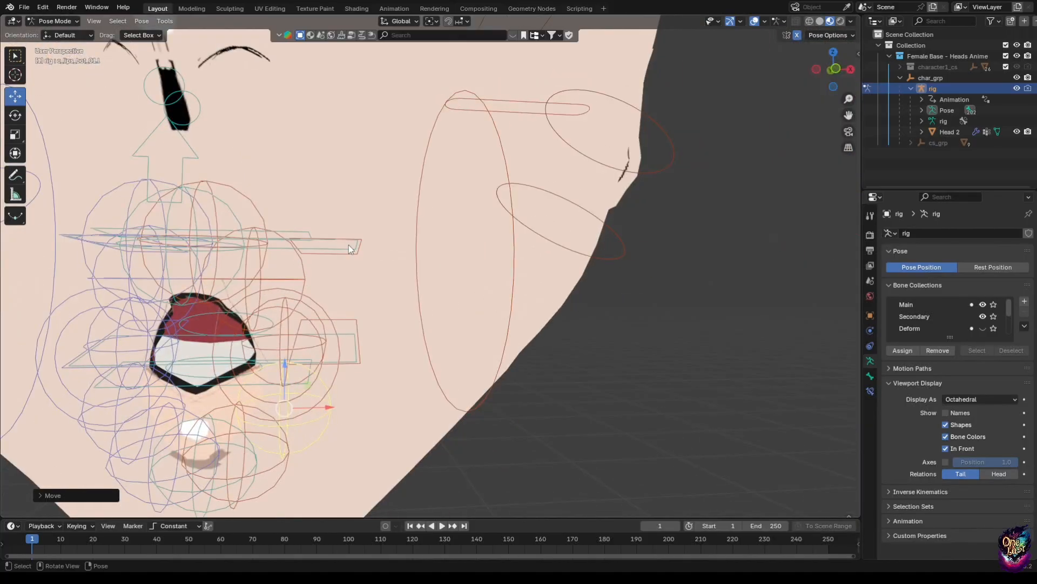
click(345, 245)
key(g)
key(z)
drag(227, 236, 239, 259)
scroll(244, 268, down, 2)
middle_drag(352, 352, 330, 354)
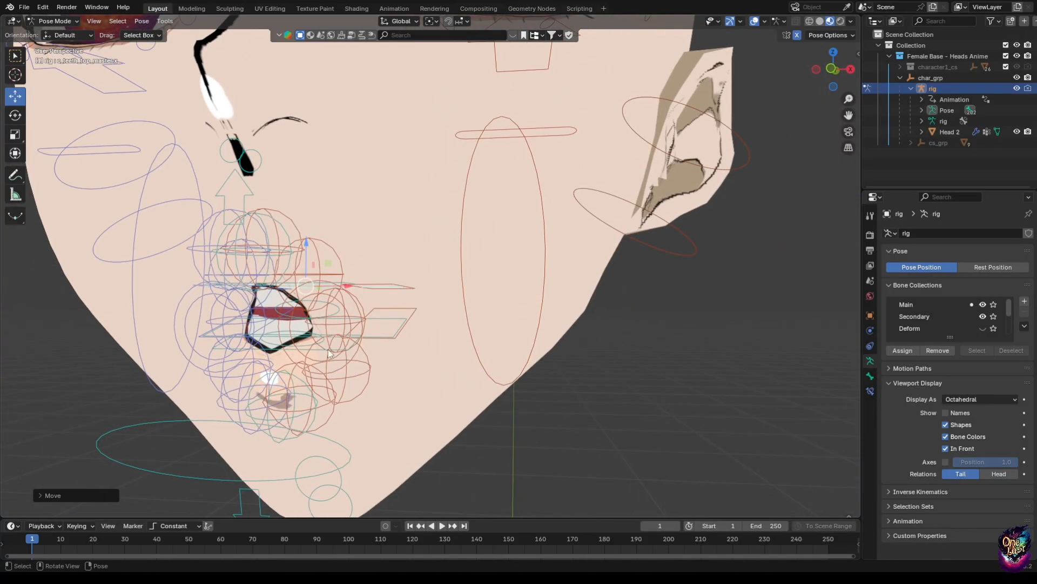
click(385, 337)
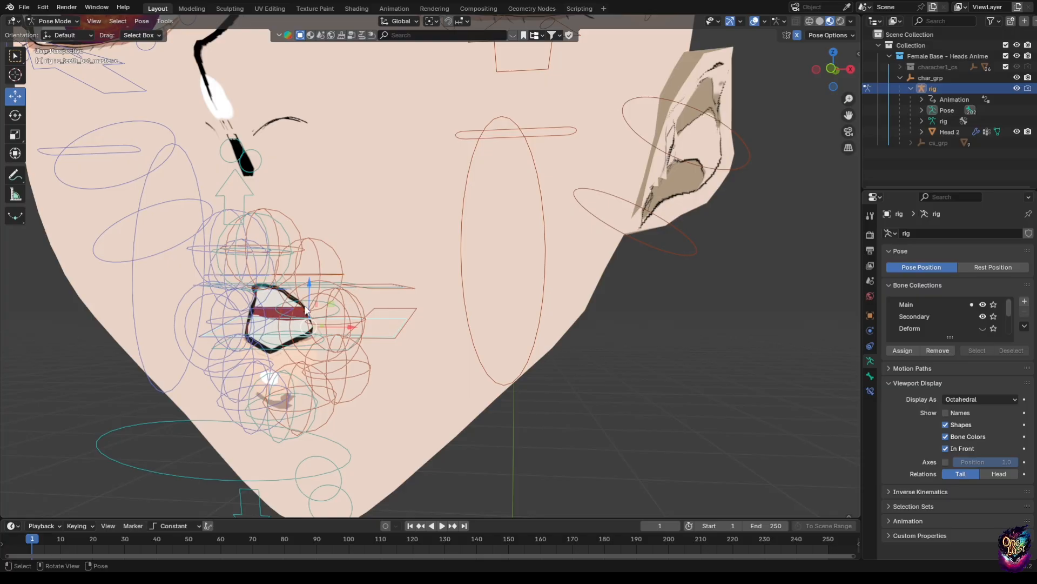
drag(310, 284, 311, 279)
- Switch to Object Mode, select the head mesh and save its rig modifier's current pose as a shape key
middle_drag(318, 285, 413, 322)
click(59, 21)
click(60, 33)
scroll(414, 322, up, 3)
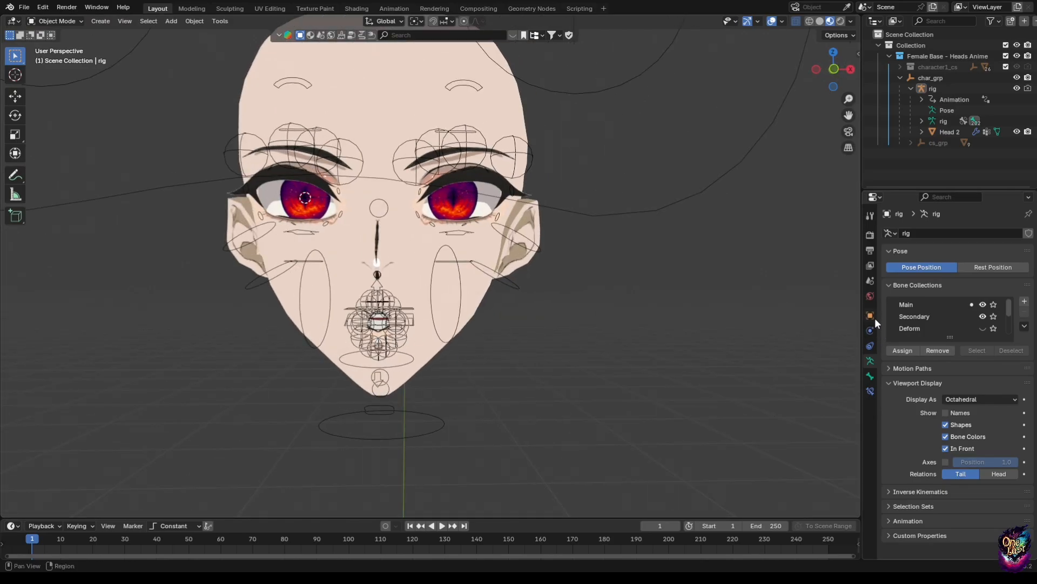
click(478, 310)
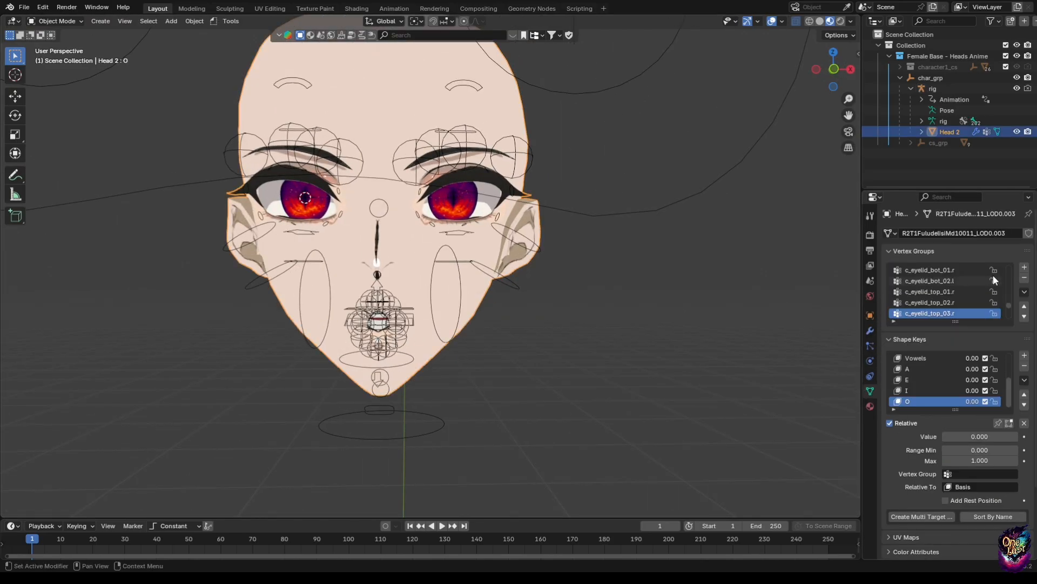
click(870, 331)
click(1001, 251)
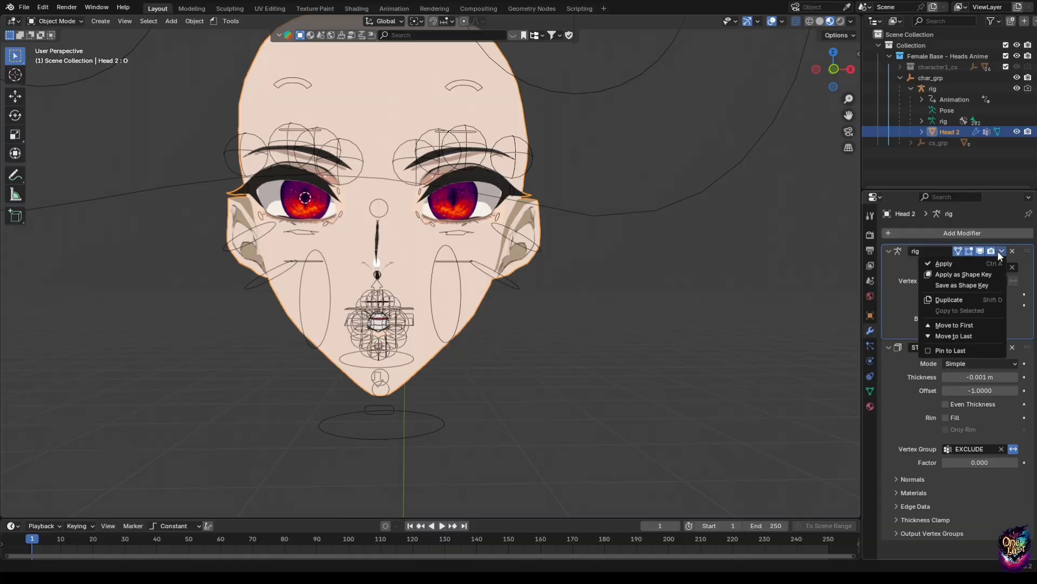
click(970, 284)
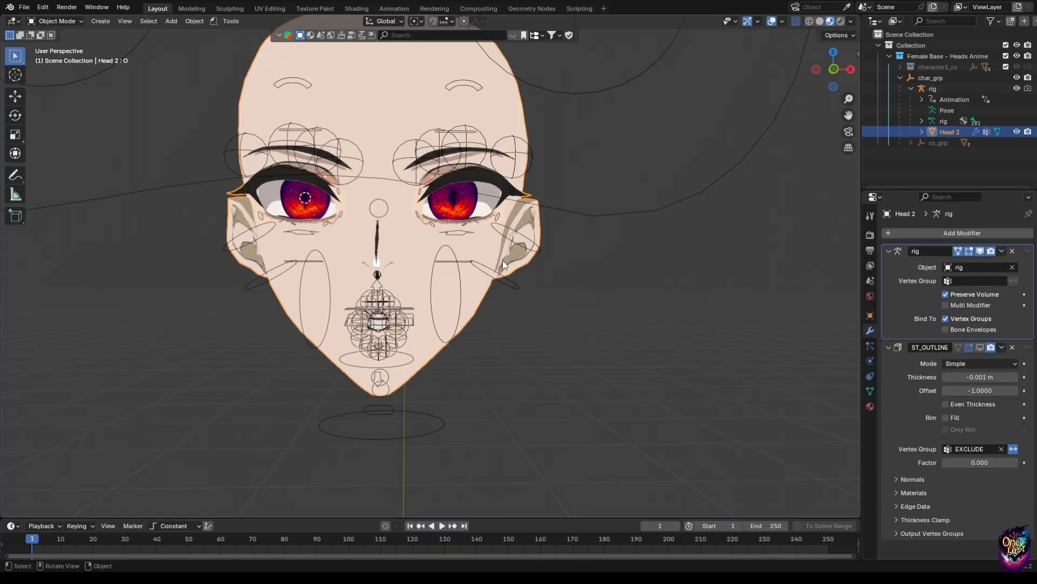
- Clear all transforms on the rig's controls in Pose Mode, and return to Object Mode
click(400, 313)
click(74, 21)
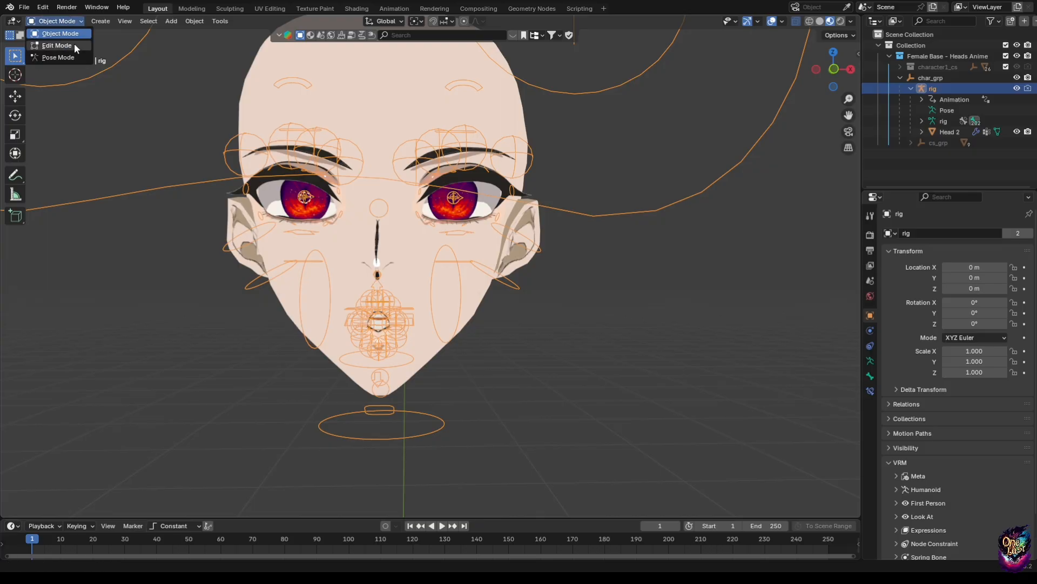
click(74, 53)
click(142, 22)
mouse_move(210, 45)
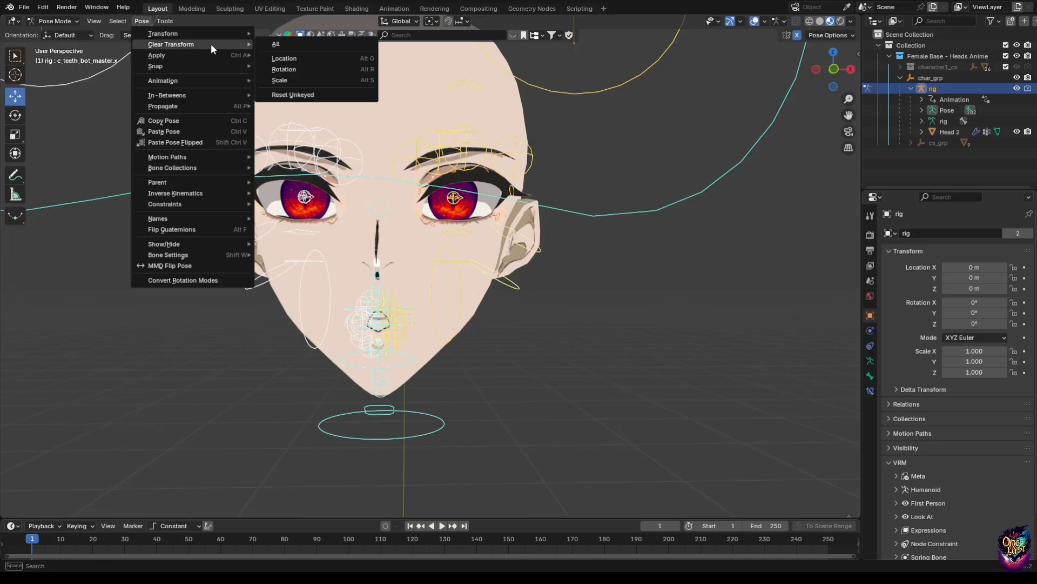
click(268, 44)
click(58, 21)
click(78, 36)
scroll(457, 459, down, 1)
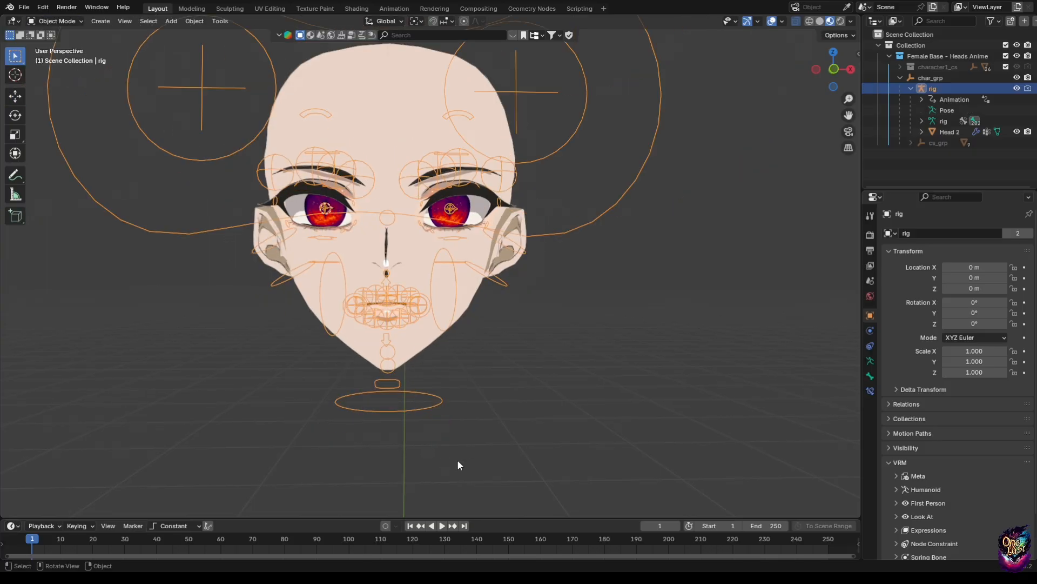
- Select the head mesh and hide the rig from the viewport
click(545, 404)
scroll(544, 404, up, 1)
shift+middle_drag(545, 404, 535, 355)
click(423, 317)
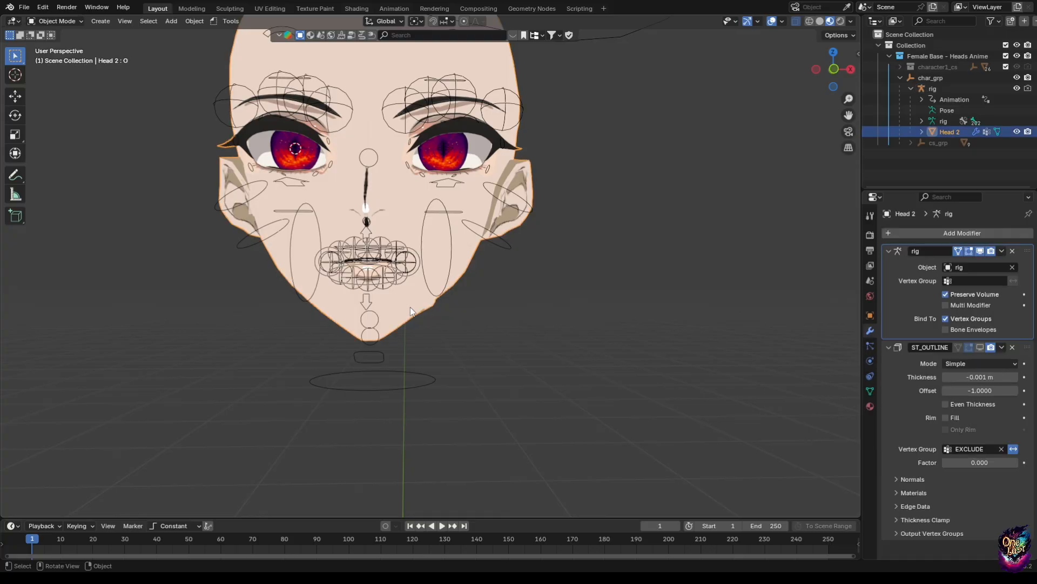
click(1017, 88)
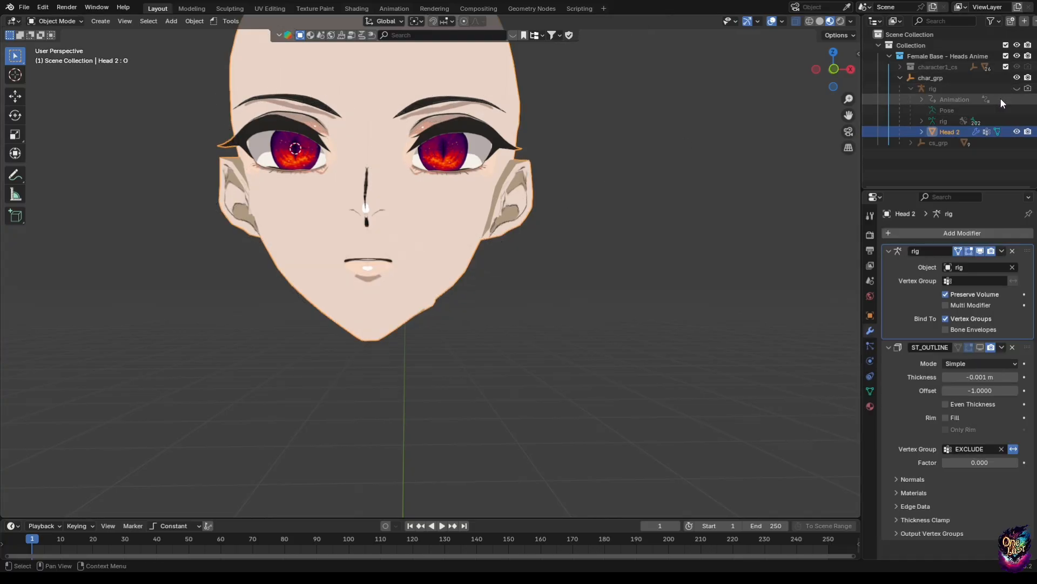
- Rename the head's newly saved rig shape key as U
click(870, 391)
click(932, 379)
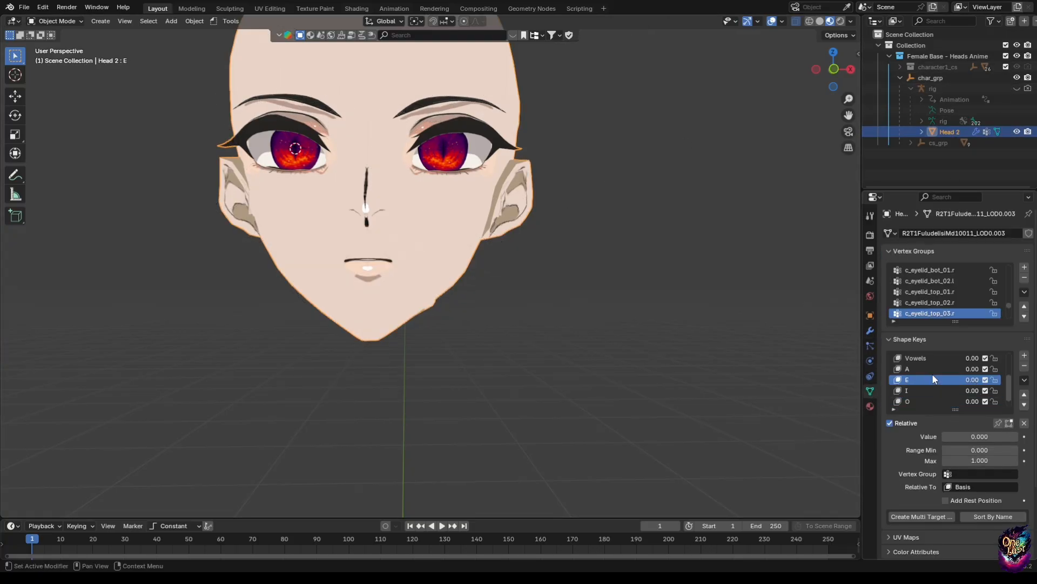
scroll(923, 368, down, 1)
click(926, 400)
double_click(926, 401)
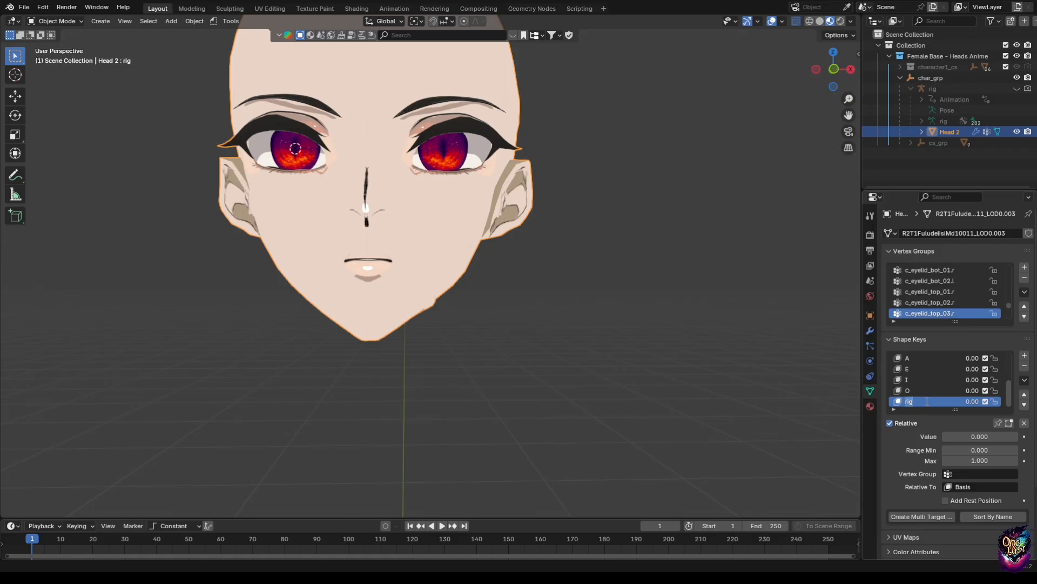
text(u)
key(Return)
text(U)
key(Return)
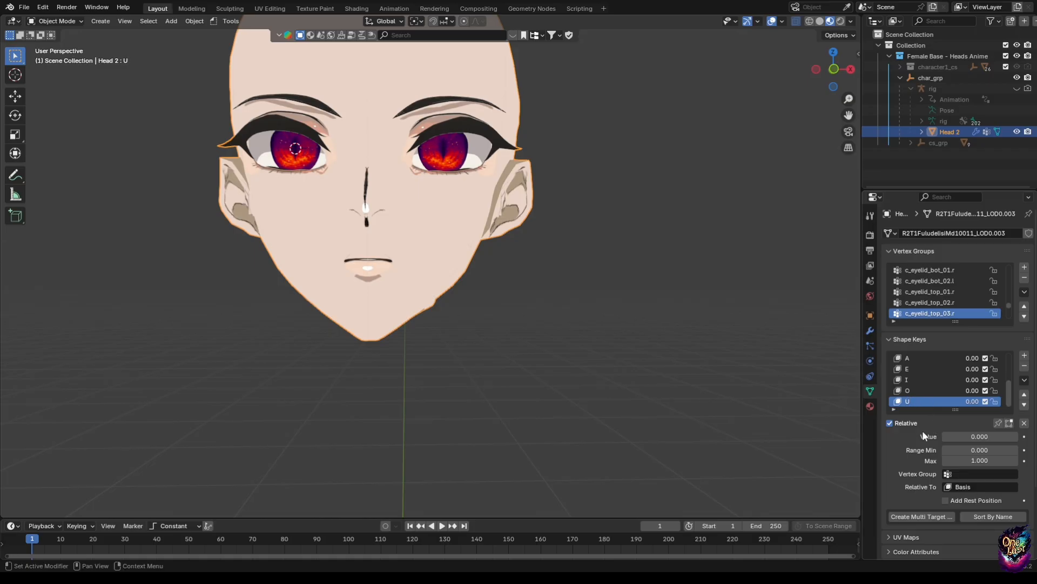
- Examine the A, E, I, O and U mouth shapes one by one with shape key pinning, and turn pinning off again
scroll(918, 383, up, 2)
scroll(916, 381, down, 1)
scroll(912, 381, up, 1)
click(912, 380)
click(998, 422)
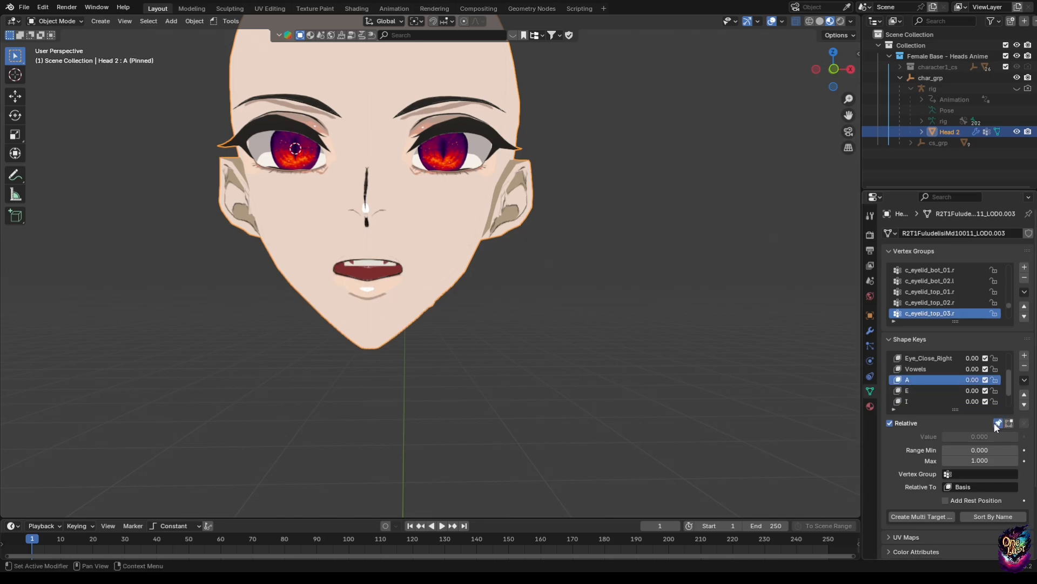
click(915, 390)
click(917, 398)
scroll(917, 396, down, 1)
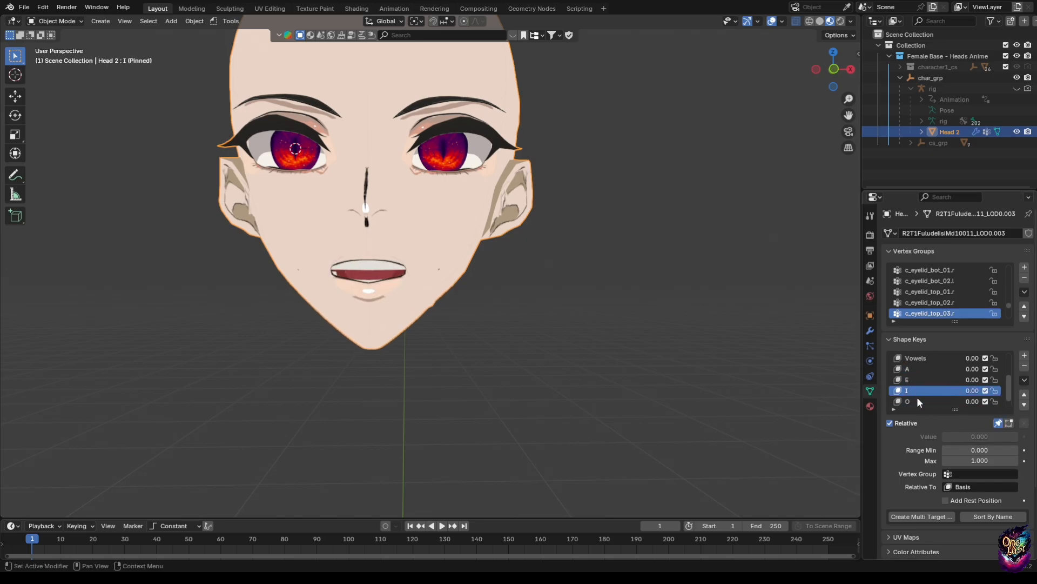
click(916, 400)
scroll(916, 400, down, 1)
click(915, 400)
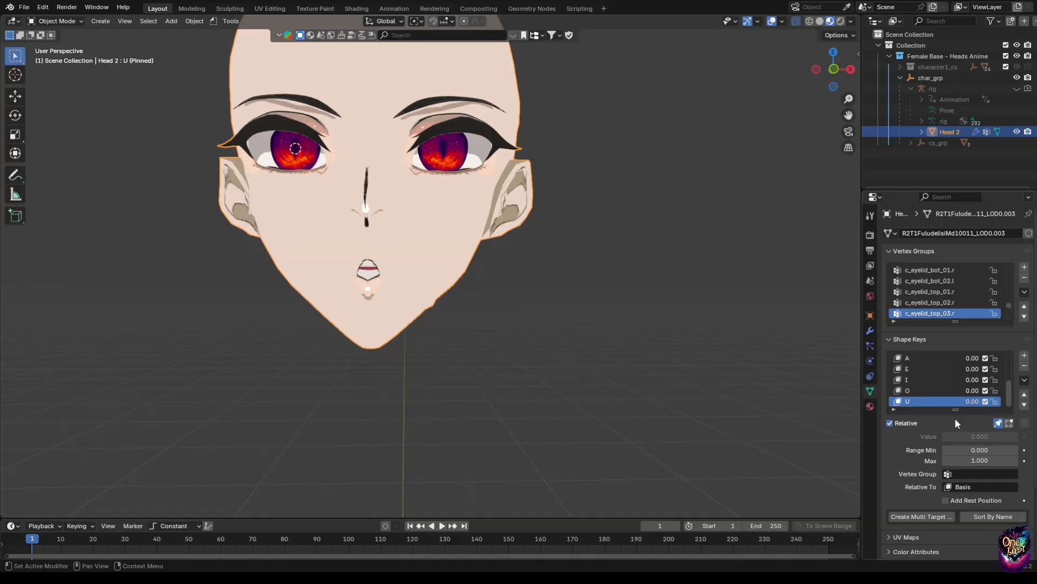
click(998, 422)
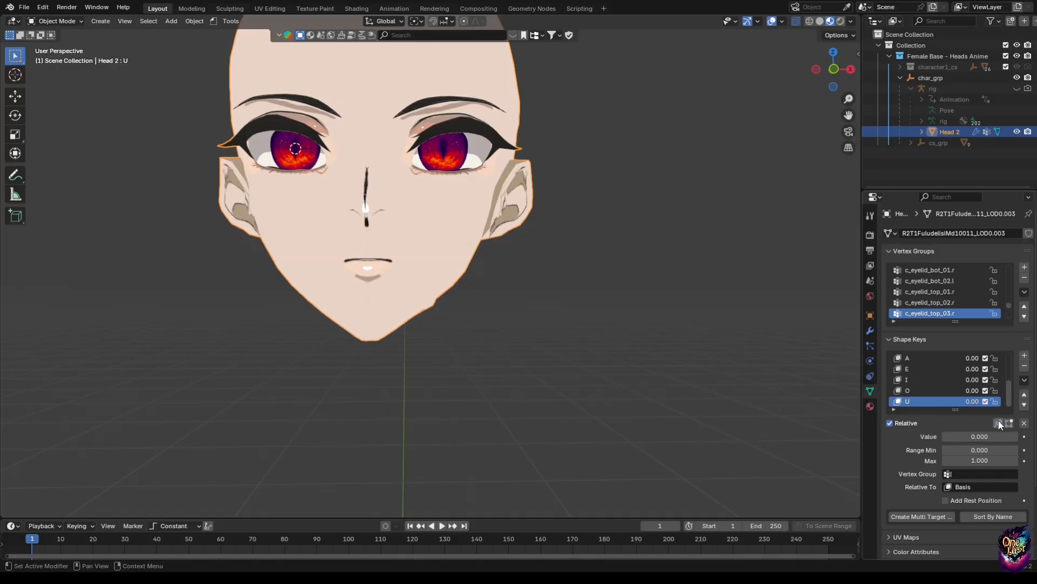
- Add a new shape key below U and name it Phonics as a section label
click(1024, 355)
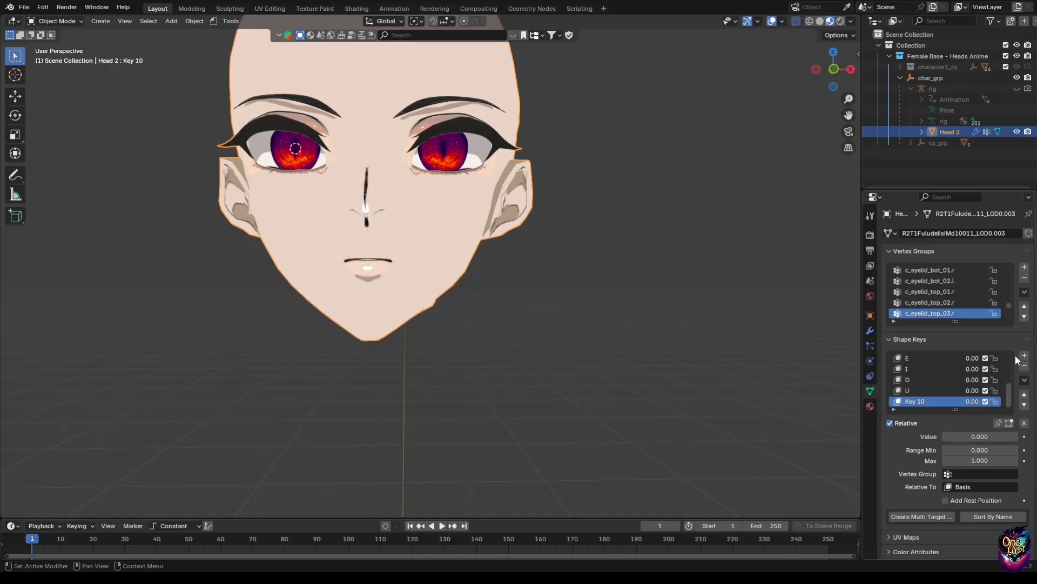
double_click(930, 403)
text(Phonics)
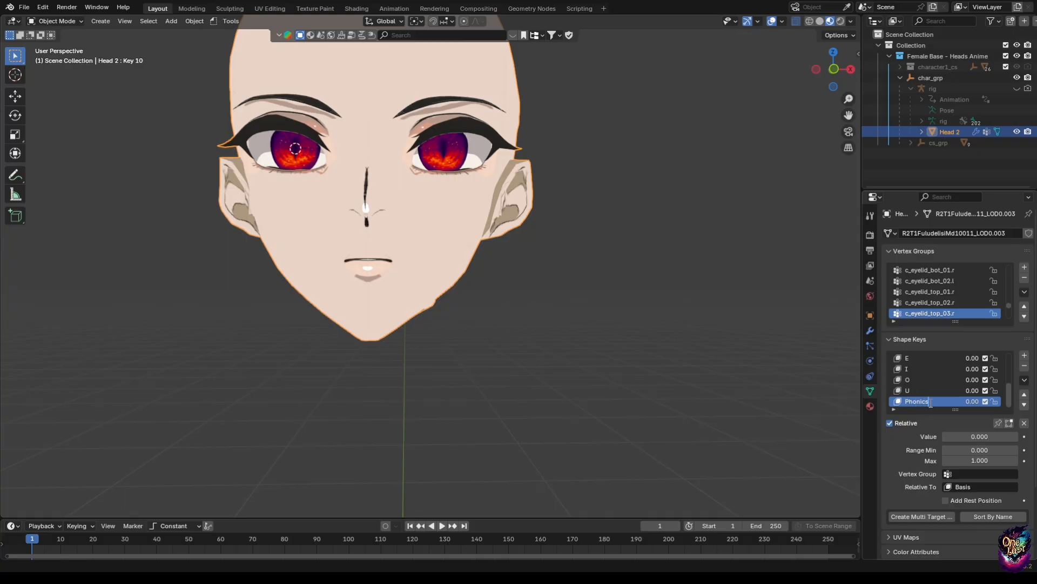
key(Return)
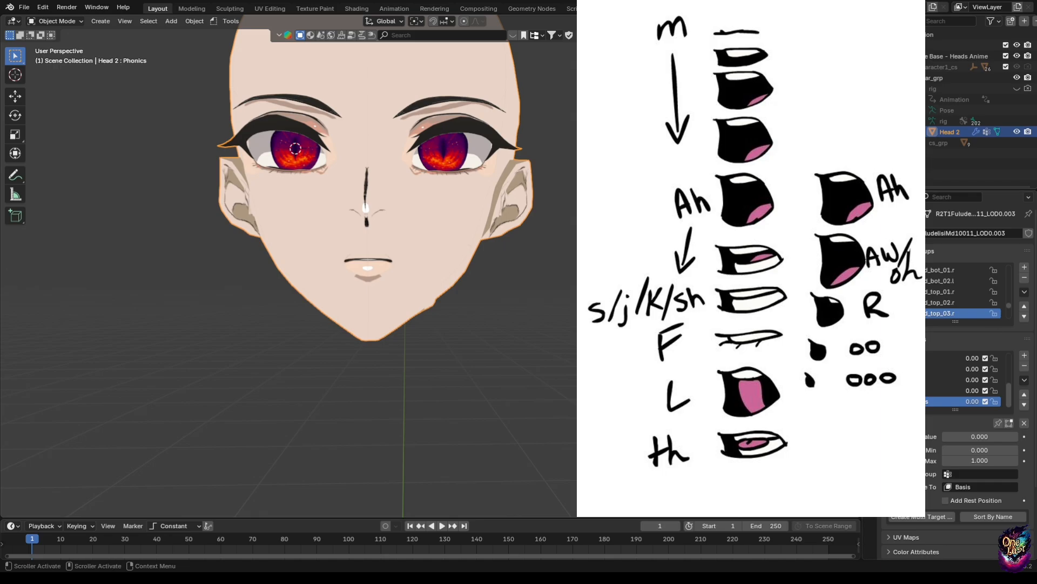
- View the head in front orthographic view, make the A shape key active and show the hidden rig again
click(833, 69)
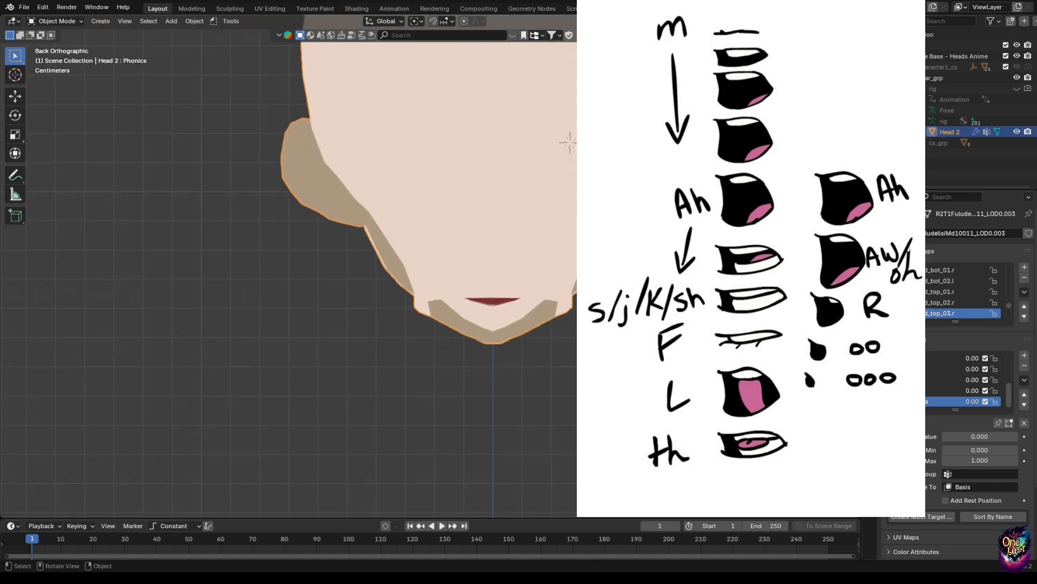
click(833, 69)
shift+middle_drag(465, 297, 529, 311)
scroll(496, 365, down, 2)
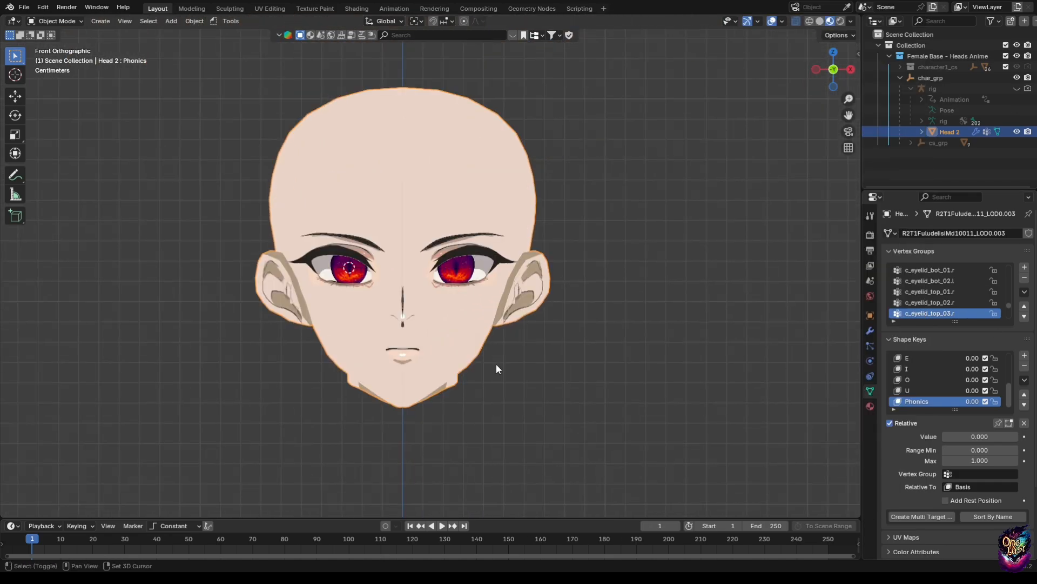
scroll(504, 306, up, 3)
scroll(929, 362, up, 2)
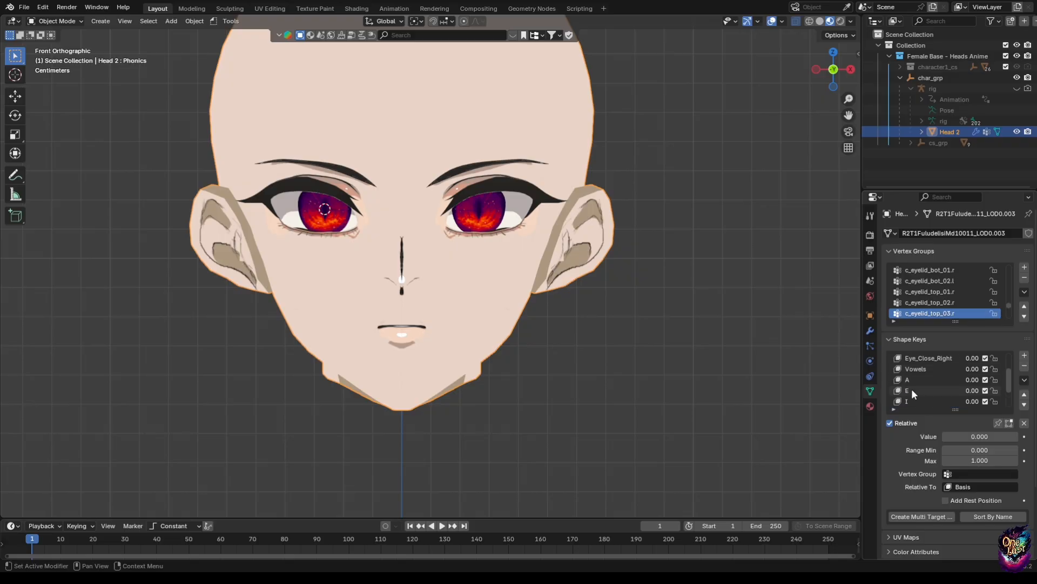
click(911, 369)
scroll(919, 387, down, 3)
click(1017, 88)
shift+middle_drag(445, 339, 421, 336)
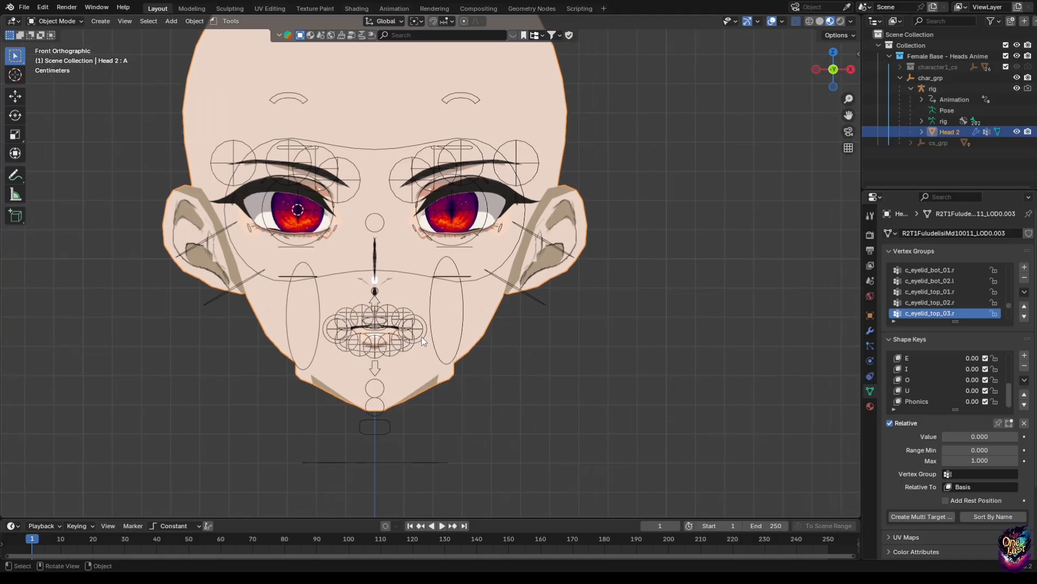
- Select the rig and, in pose mode, move the left lips smile control outward to widen the closed mouth
click(403, 322)
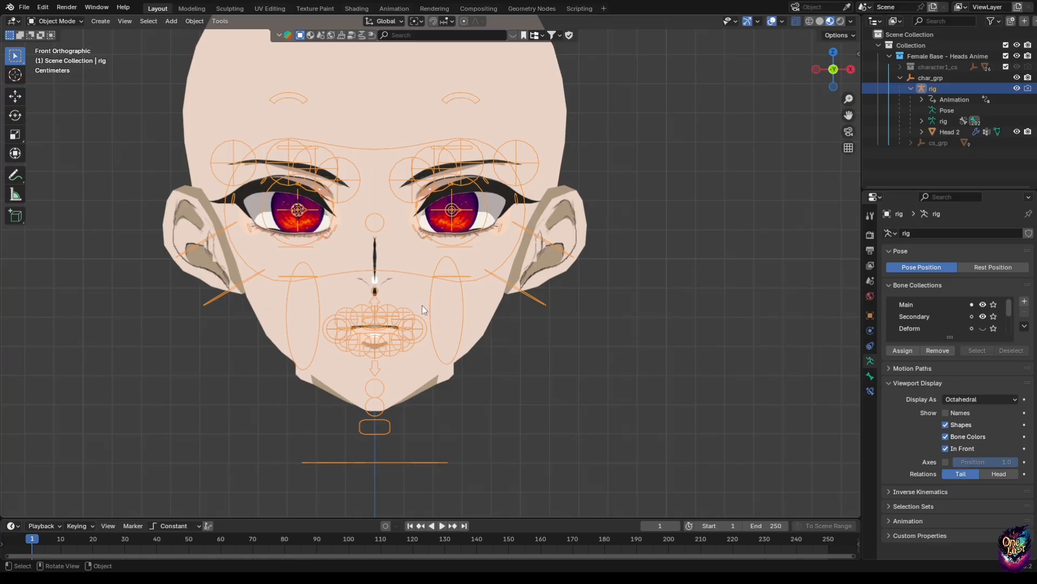
scroll(389, 308, up, 2)
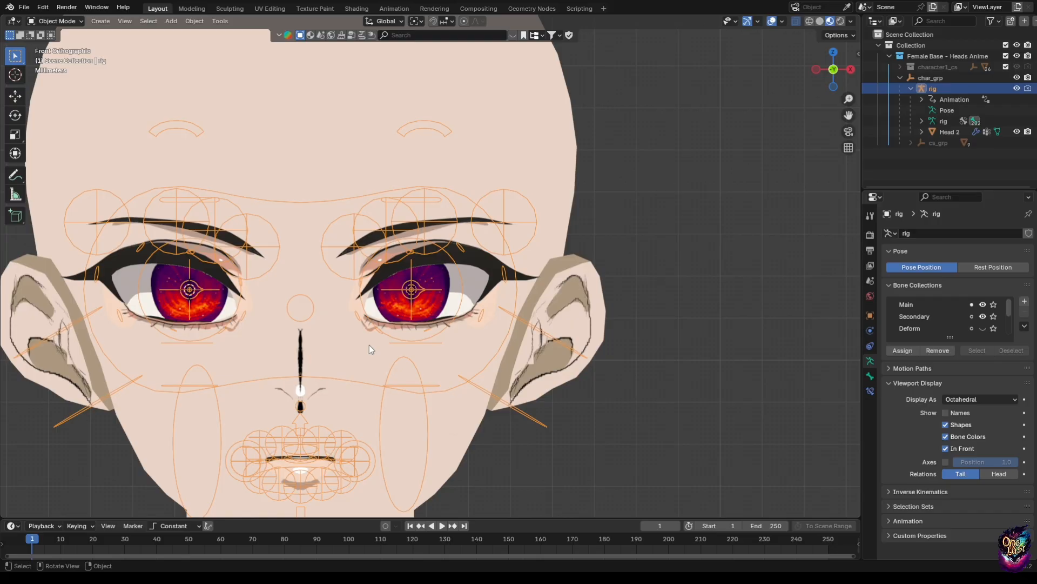
scroll(369, 345, down, 2)
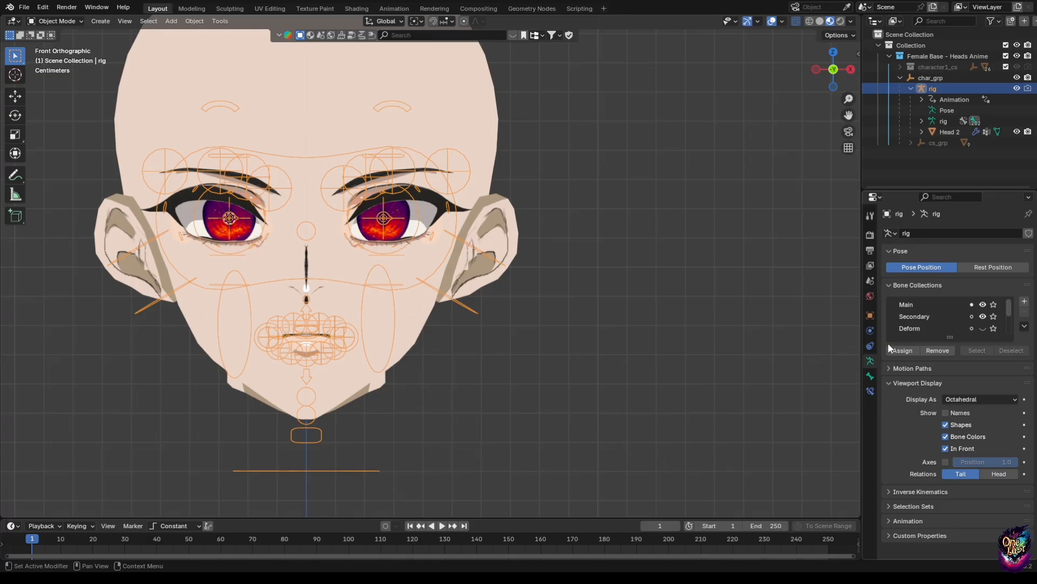
click(369, 291)
click(362, 340)
key(ctrl+Tab)
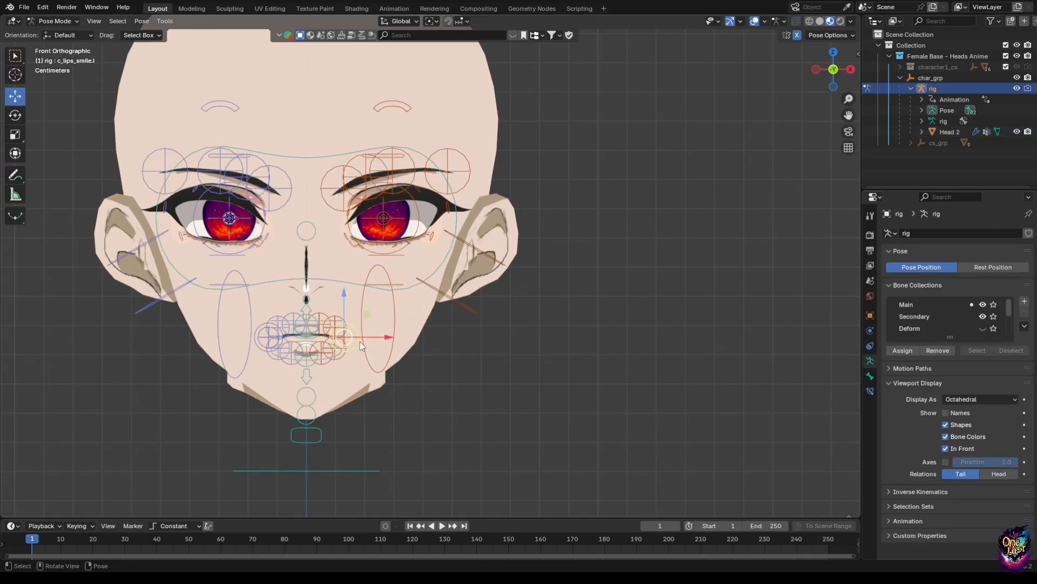
drag(363, 337, 402, 337)
- Return to object mode, select the head and save the widened closed-mouth pose as a shape key named M
scroll(401, 338, down, 2)
scroll(432, 319, up, 3)
key(ctrl+Tab)
click(472, 286)
scroll(932, 393, down, 6)
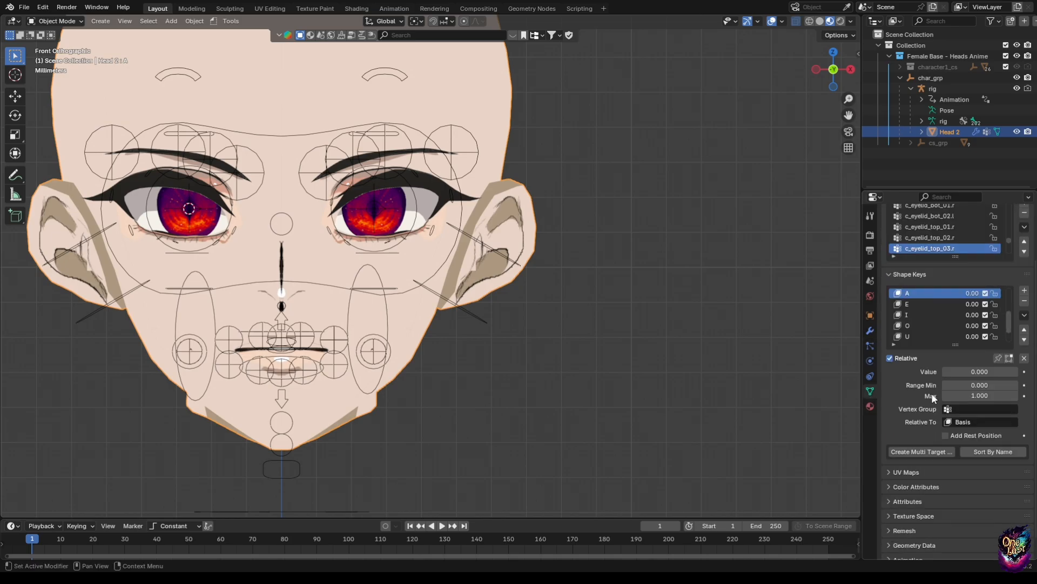
click(928, 336)
- Select the rig, clear its pose transforms in pose mode and return to object mode
click(300, 469)
key(ctrl+Tab)
click(148, 22)
click(274, 44)
key(ctrl+Tab)
- Put the rig back in pose mode and pull the jaw control down to open the mouth
scroll(415, 175, down, 3)
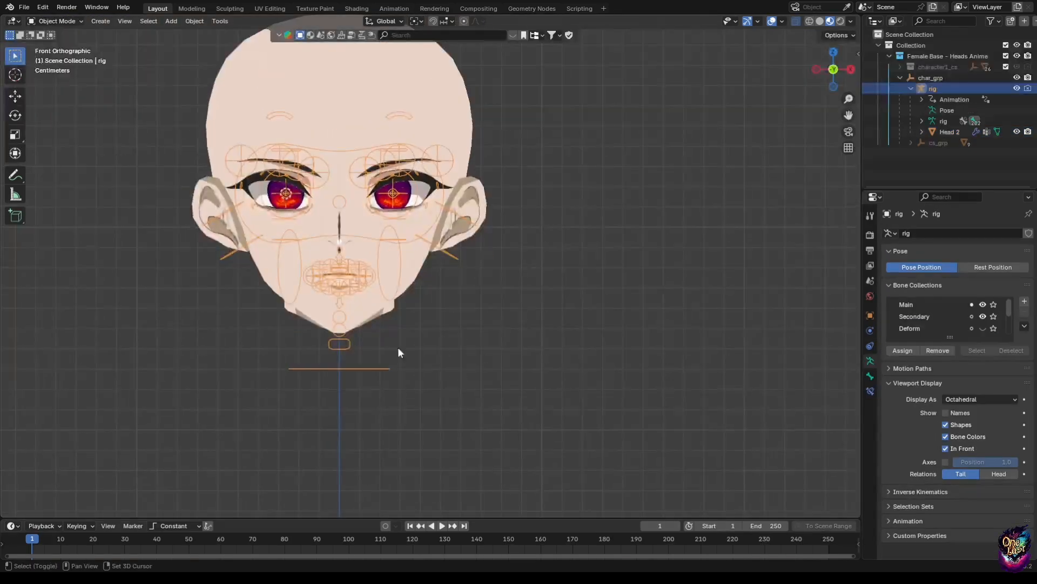
shift+middle_drag(398, 347, 399, 357)
scroll(582, 335, up, 3)
key(ctrl+Tab)
click(274, 352)
drag(274, 324, 274, 351)
- Try to reposition the upper teeth master control inside the mouth and undo the move
scroll(281, 351, up, 3)
click(188, 300)
mouse_move(190, 270)
middle_down()
mouse_move(189, 300)
mouse_move(203, 276)
middle_up()
key(ctrl+z)
click(270, 265)
middle_drag(238, 216, 227, 254)
drag(227, 243, 281, 243)
middle_drag(281, 249, 243, 260)
key(ctrl+z)
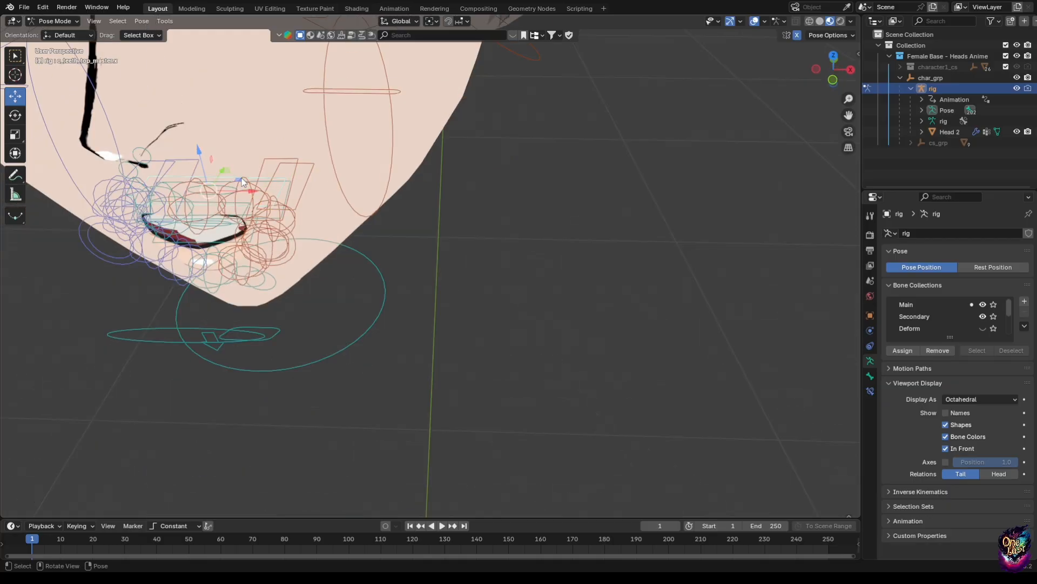
- Select the left lips smile control and fine-tune the corners of the slightly open mouth
middle_drag(243, 182, 362, 232)
click(362, 232)
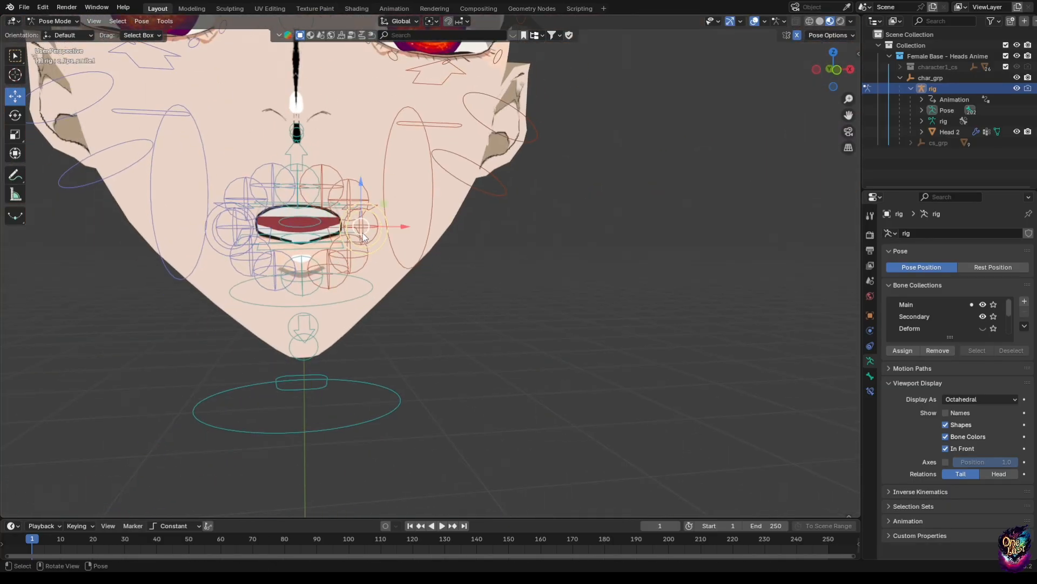
drag(362, 232, 366, 225)
middle_drag(366, 226, 373, 227)
drag(367, 225, 364, 228)
- Return to object mode, save the slightly open mouth as a rig shape key on the head and name it AA
key(ctrl+Tab)
scroll(364, 228, down, 4)
scroll(397, 162, up, 3)
click(397, 173)
click(870, 330)
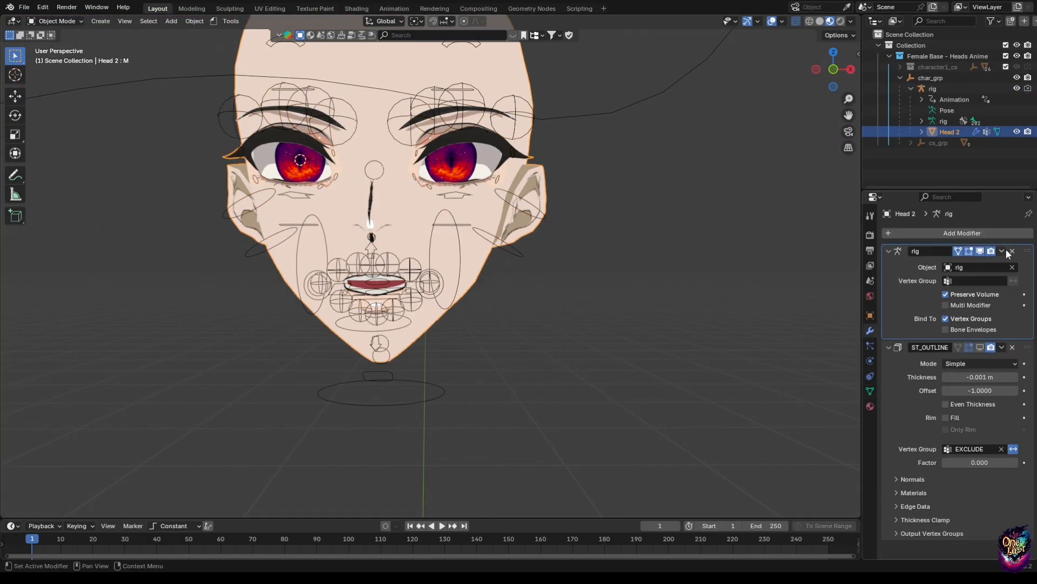
click(870, 390)
click(919, 399)
click(870, 330)
- Select the rig and, in pose mode, lower the jawbone control to open the mouth wide
click(932, 89)
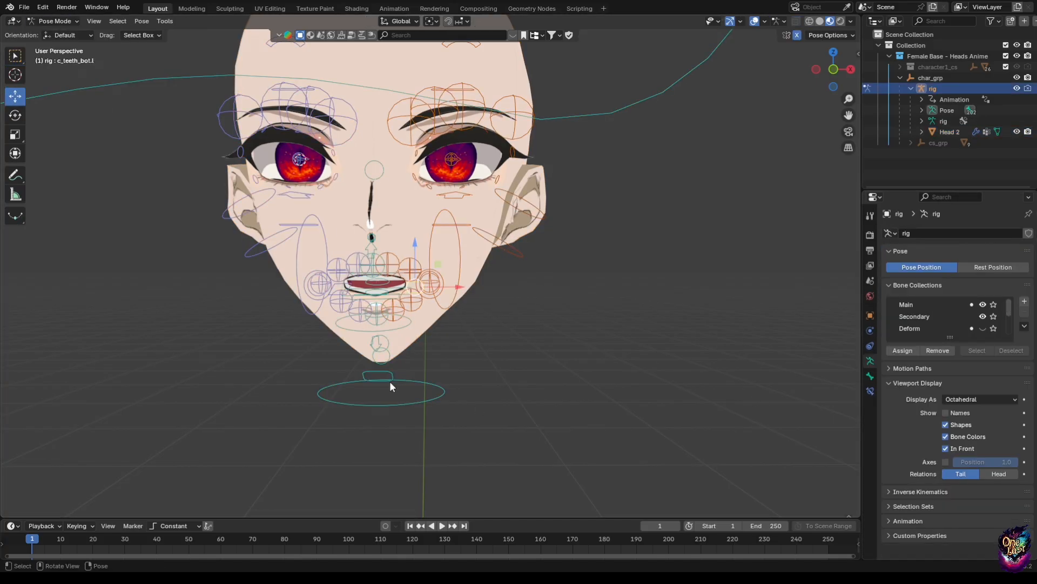
key(g)
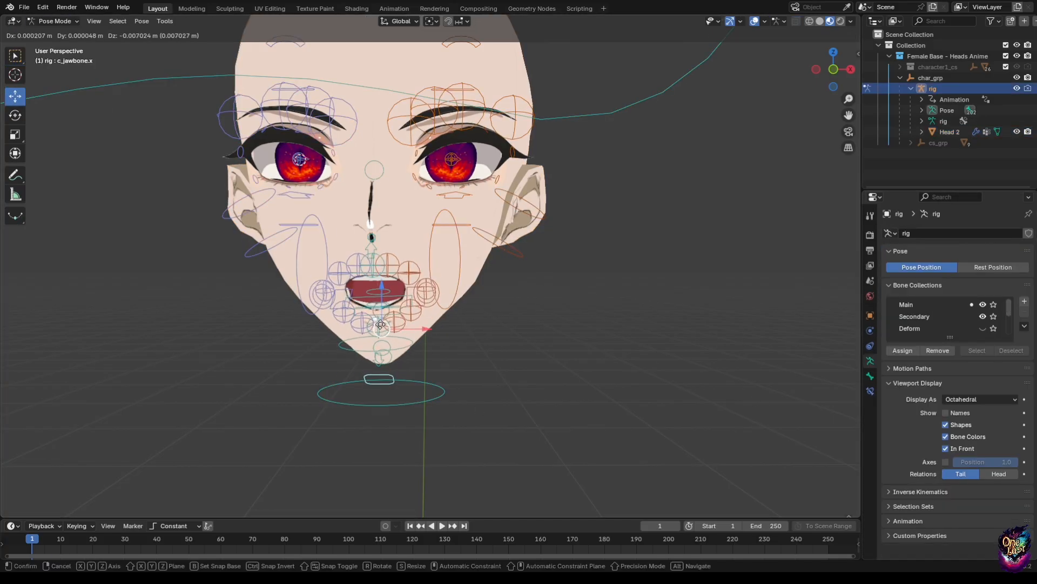
drag(381, 324, 380, 329)
mouse_move(381, 329)
middle_down()
mouse_move(329, 319)
mouse_move(371, 326)
middle_up()
click(370, 328)
drag(370, 326, 371, 346)
mouse_move(371, 346)
middle_down()
mouse_move(294, 299)
mouse_move(356, 314)
mouse_move(371, 351)
middle_up()
- Reposition a control at the lower mouth and move the lower teeth master control vertically
click(335, 325)
key(g)
click(379, 324)
click(374, 340)
key(g)
key(z)
click(378, 352)
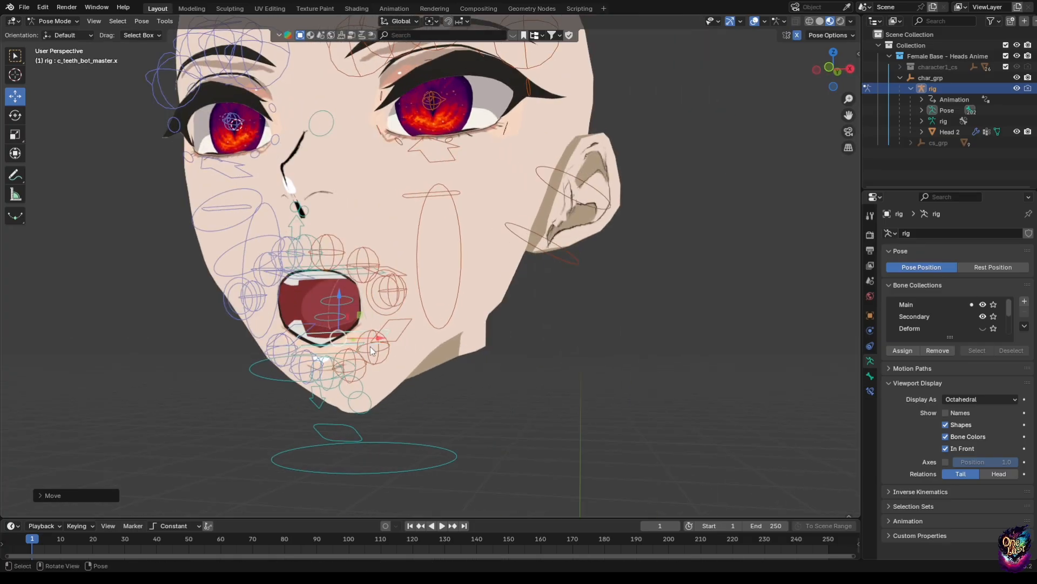
- Shift the control below the lower teeth vertically to refine the bottom of the open mouth
click(326, 373)
key(g)
right_click(362, 351)
key(g)
key(z)
click(330, 372)
- Adjust a control inside the open mouth and move the left lips smile control to reshape the mouth corners
scroll(302, 325, up, 1)
middle_drag(287, 319, 324, 297)
click(302, 294)
key(g)
click(359, 308)
scroll(411, 318, down, 3)
middle_drag(475, 327, 411, 335)
key(g)
click(414, 269)
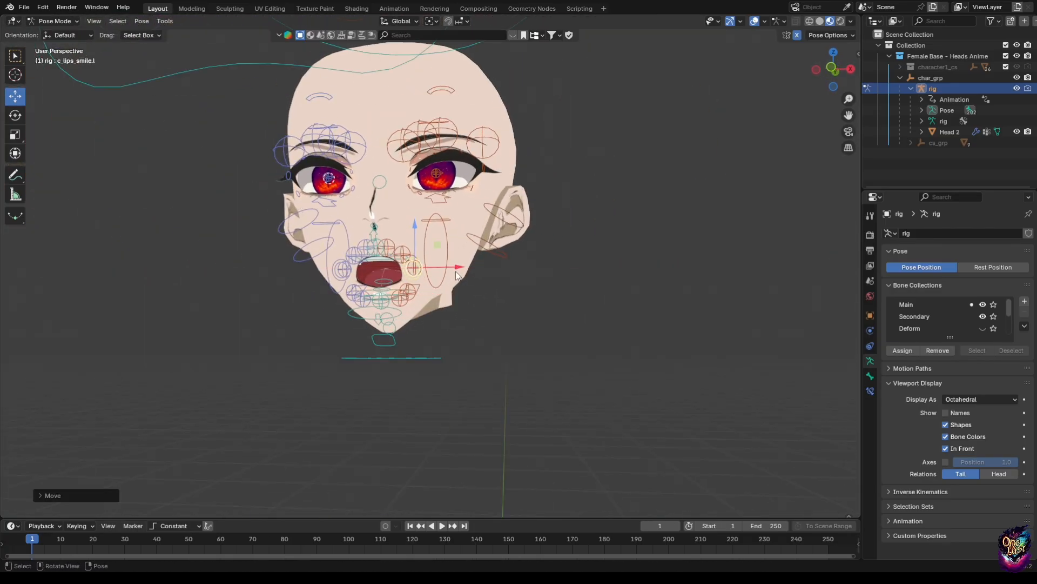
- Return to object mode, save the wide-open mouth as a rig shape key on the head and name it Ah
middle_drag(456, 272, 440, 276)
click(57, 22)
click(58, 35)
click(465, 200)
click(870, 331)
click(870, 390)
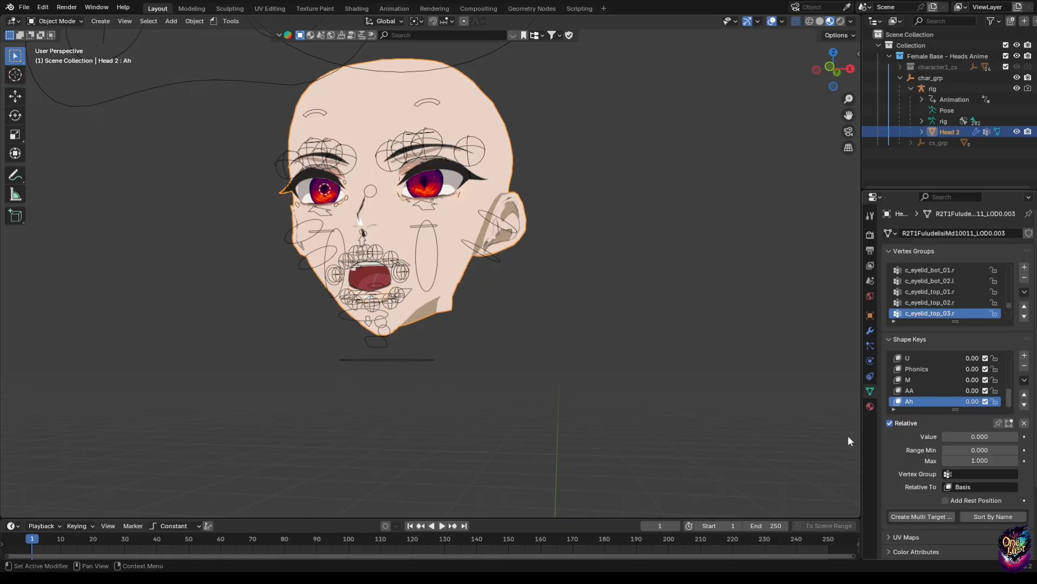
- Select the rig in pose mode and raise the jawbone control about 0.008 m to nearly close the mouth
click(432, 358)
click(56, 22)
click(58, 57)
scroll(406, 329, up, 3)
click(349, 400)
key(g)
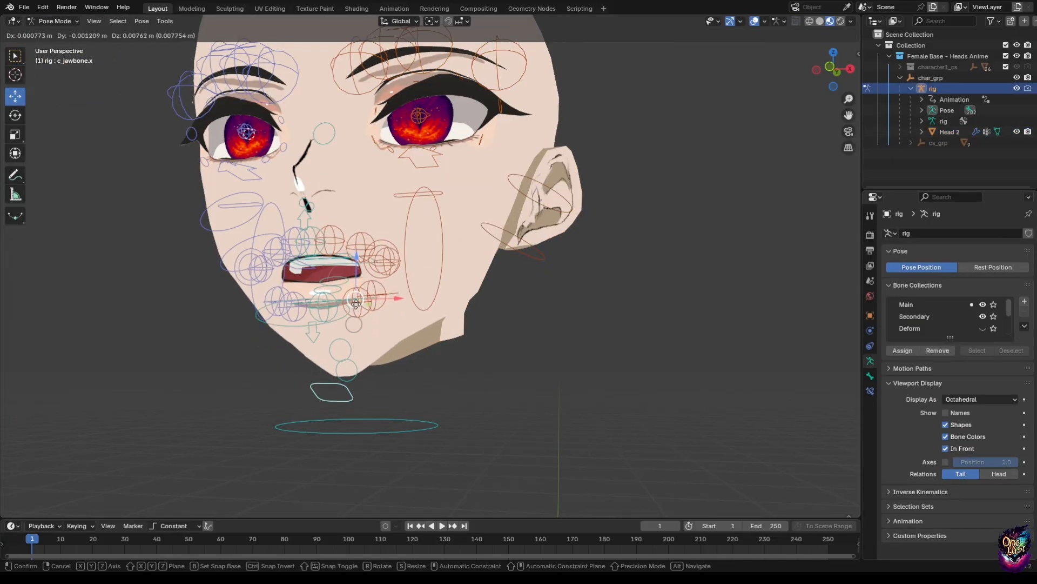
drag(355, 305, 355, 303)
- Fine-tune the central upper and lower mouth controls to shape a narrow opening with the teeth showing
middle_drag(327, 246, 338, 264)
click(324, 247)
drag(317, 231, 317, 227)
middle_drag(389, 260, 336, 281)
drag(325, 201, 321, 206)
mouse_move(329, 222)
middle_down()
mouse_move(284, 208)
mouse_move(316, 227)
middle_up()
click(326, 291)
click(325, 288)
drag(322, 260, 323, 256)
middle_drag(323, 264, 421, 246)
- Return to object mode, save the narrow mouth pose as a rig shape key on the head and name it S
click(56, 21)
middle_drag(533, 357, 498, 367)
click(870, 331)
click(1001, 250)
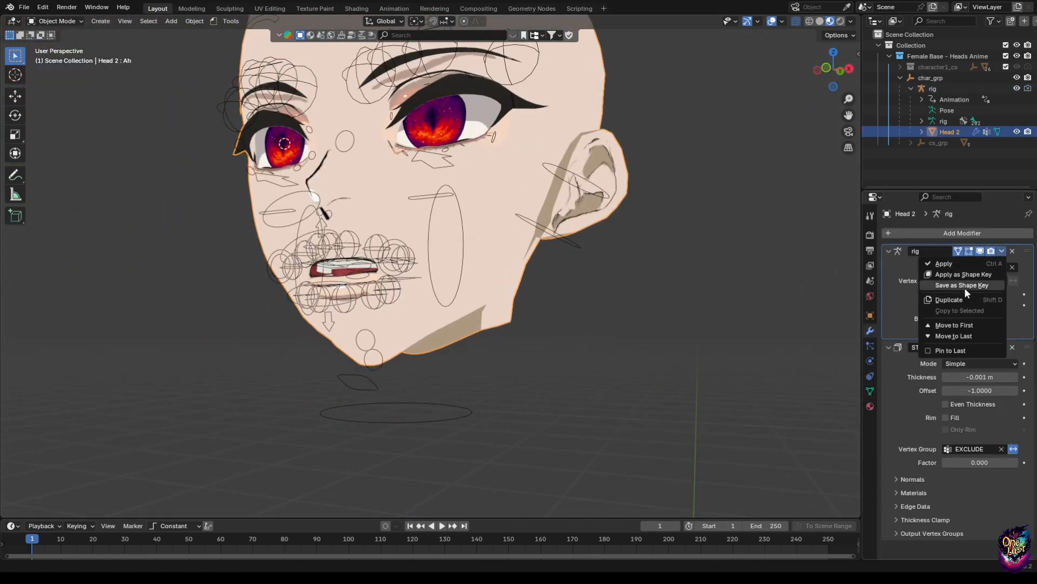
click(964, 287)
click(870, 391)
double_click(919, 401)
text(S)
key(Return)
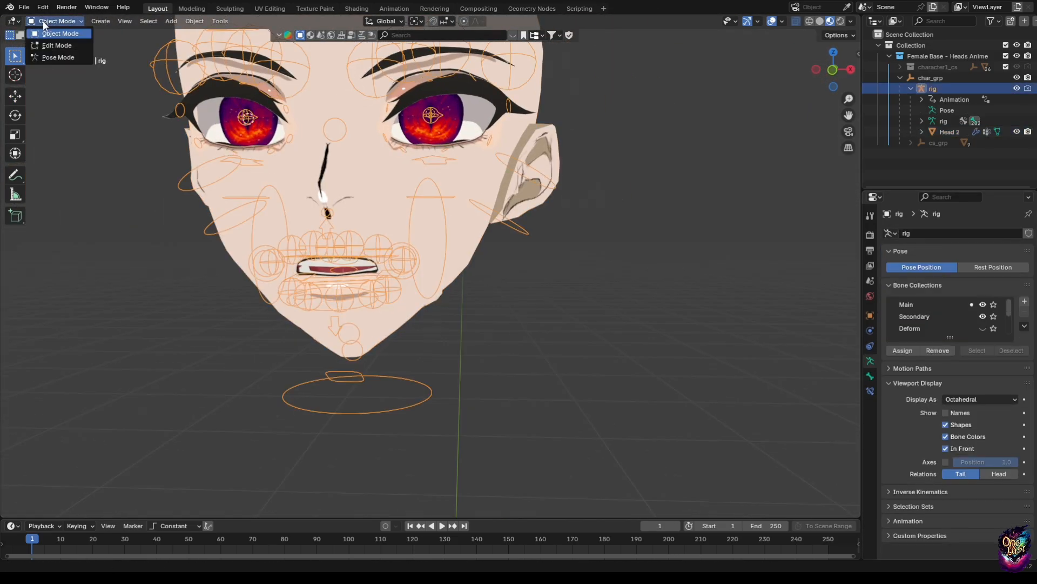
- Save the raised upper-lip pose as another rig shape key below S and open its name for editing
click(870, 330)
click(870, 390)
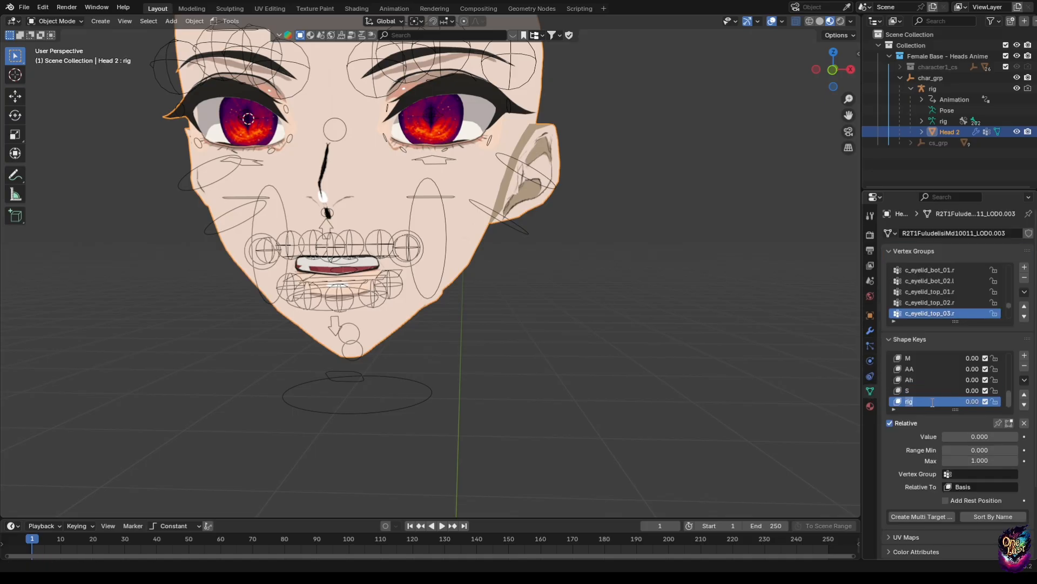
- Select the rig in pose mode and move the left outer lower-lip control down and outward by about 0.003 m
click(404, 291)
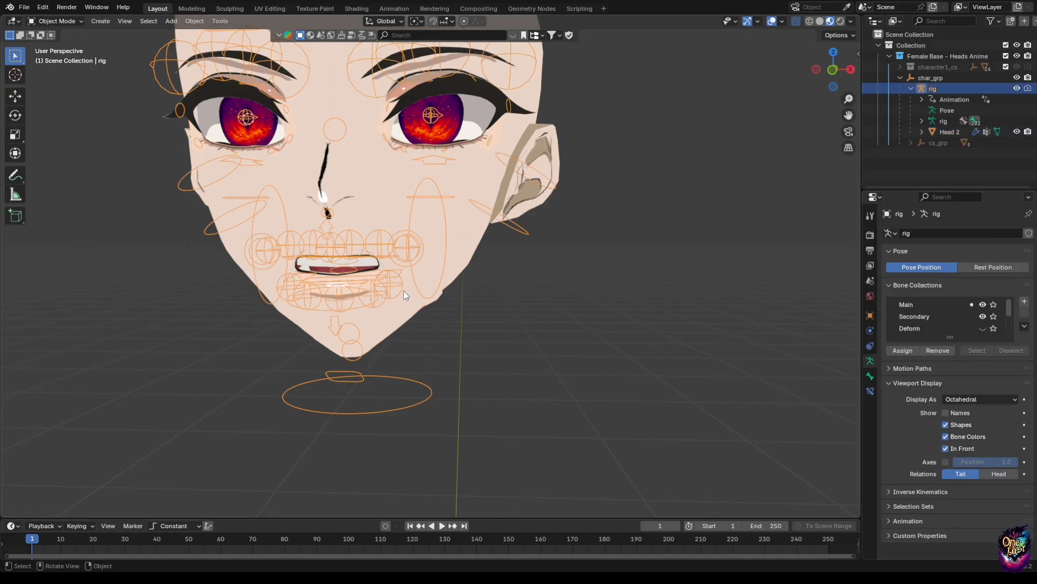
click(57, 22)
click(57, 56)
scroll(346, 243, up, 3)
middle_drag(378, 221, 338, 244)
click(373, 238)
drag(370, 239, 389, 232)
middle_drag(373, 259, 397, 246)
key(ctrl+z)
drag(352, 309, 375, 326)
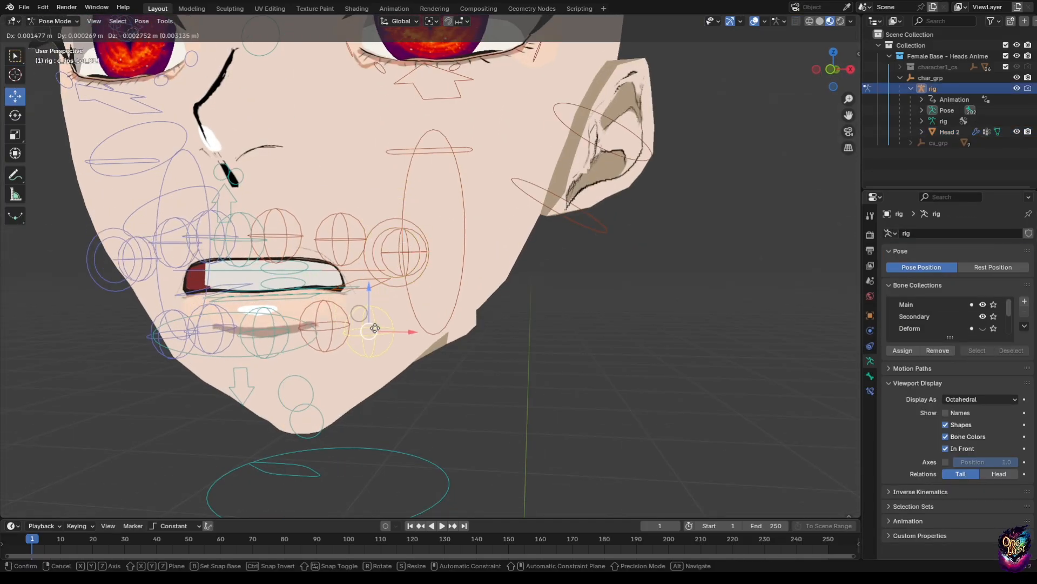
- Check the face in object mode, then adjust the left side mouth control in pose mode to flatten the bared-teeth mouth
click(57, 21)
click(57, 33)
scroll(345, 290, down, 5)
scroll(345, 290, up, 5)
click(57, 21)
click(57, 56)
click(393, 293)
middle_drag(392, 294, 413, 307)
drag(413, 251, 416, 312)
key(ctrl+Tab)
scroll(426, 255, down, 3)
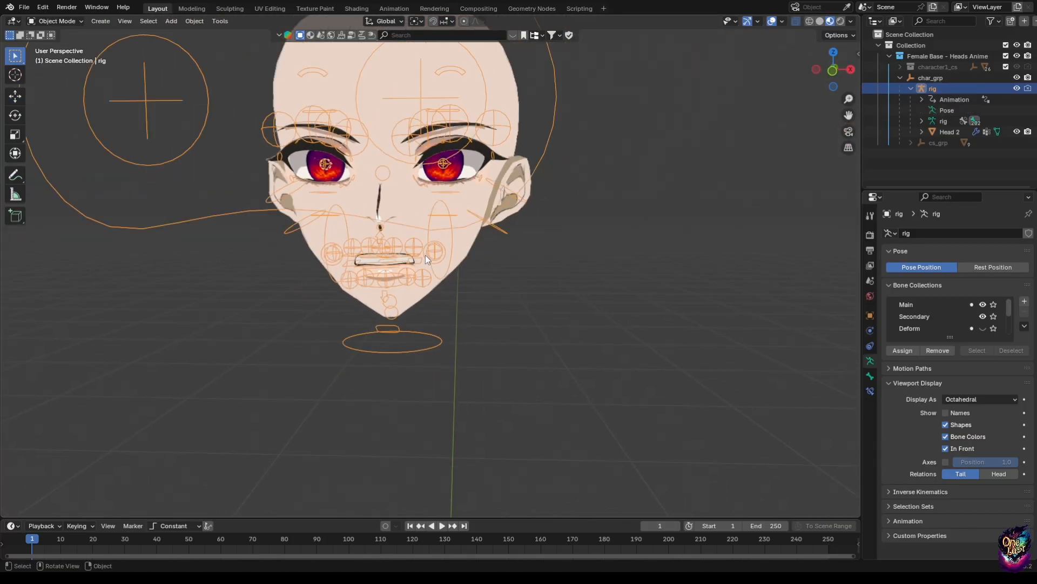
- Select the head and save the wide bared-teeth mouth as a new shape key
click(950, 131)
click(1024, 291)
click(976, 310)
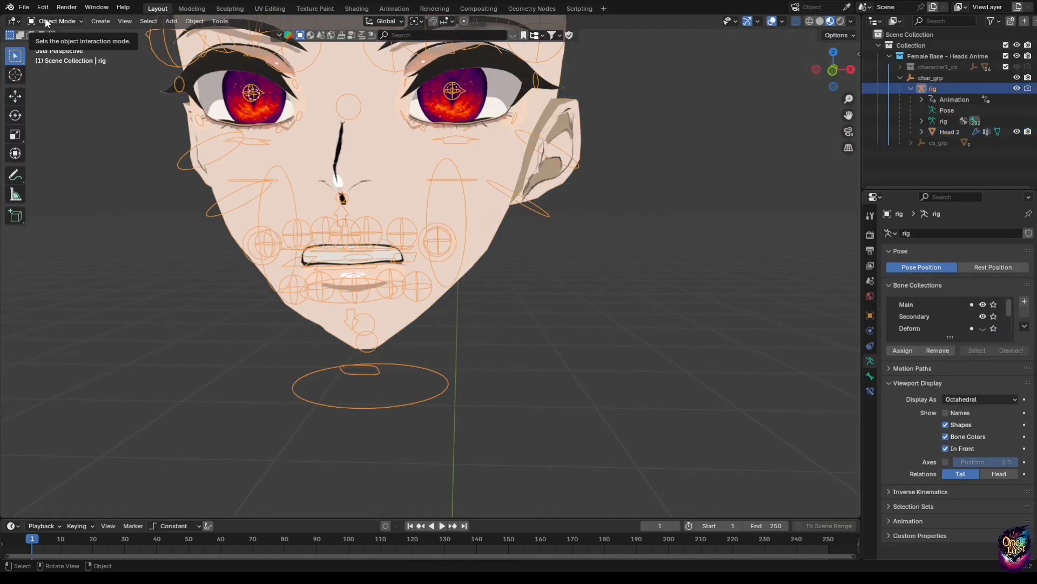
- Put the rig back in pose mode and reposition the controls around the bared teeth and lips
key(ctrl+Tab)
scroll(335, 289, up, 5)
click(339, 288)
drag(339, 246, 345, 233)
middle_drag(373, 227, 346, 234)
click(297, 215)
drag(304, 209, 295, 212)
- Move the left mini lip-corner control about 0.002 m along the global Y axis
middle_drag(295, 211, 124, 237)
drag(512, 234, 507, 234)
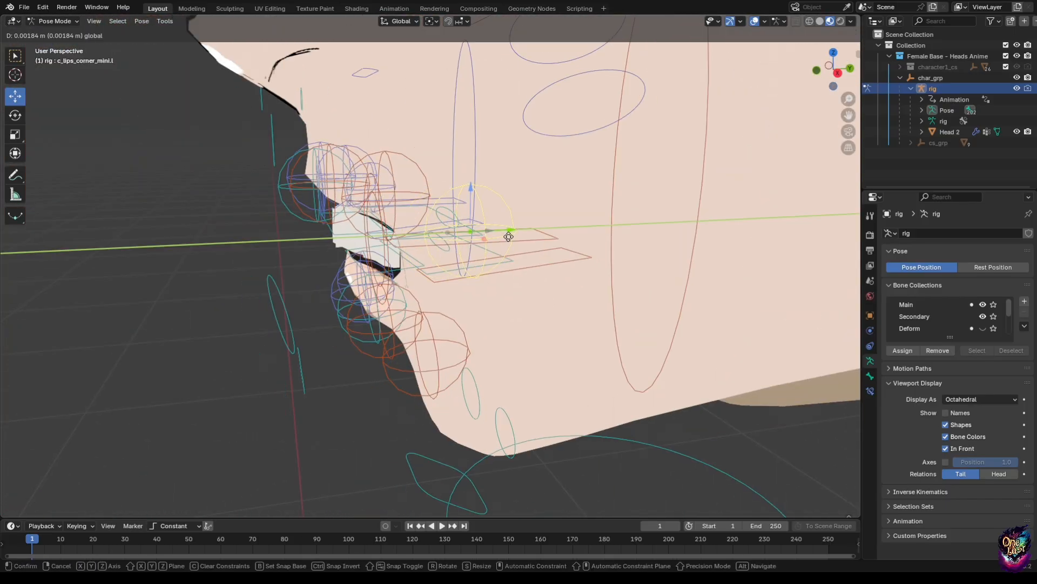
middle_drag(508, 234, 486, 241)
- Refine the depth of the left mouth-corner controls while checking them from several angles
click(469, 241)
drag(493, 237, 491, 238)
middle_drag(346, 241, 460, 248)
drag(459, 247, 451, 249)
middle_drag(351, 280, 378, 314)
drag(466, 273, 460, 271)
middle_drag(461, 270, 346, 265)
drag(532, 226, 529, 226)
- Finish placing the left mini lip-corner control and move the left upper-teeth control about 0.002 m sideways
click(530, 269)
middle_drag(529, 269, 592, 232)
click(600, 277)
drag(627, 278, 637, 279)
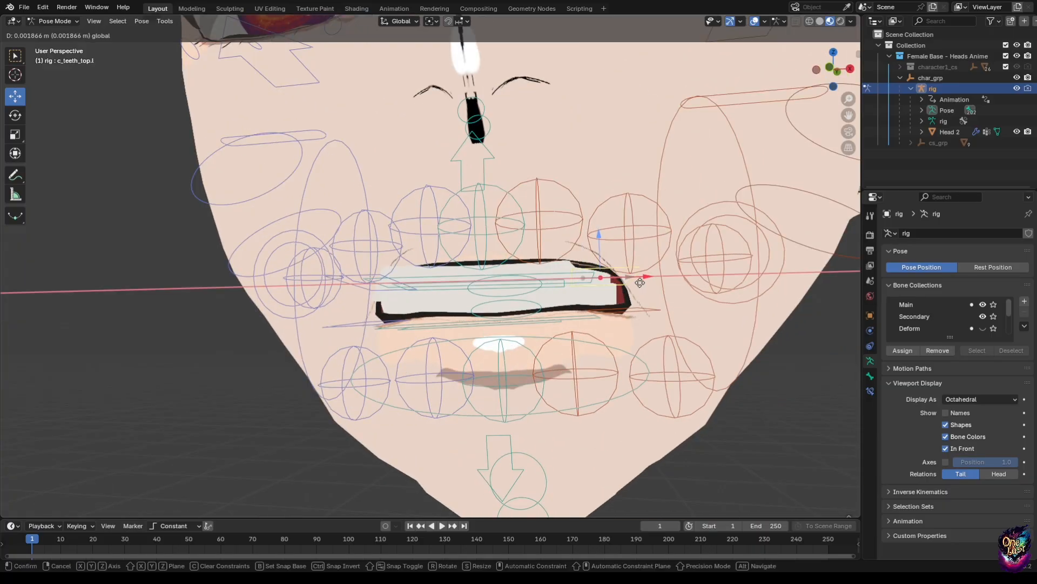
middle_drag(638, 281, 507, 297)
- Adjust the lower-lip controls, moving the one on the character's right slightly down
click(605, 319)
middle_drag(610, 335, 649, 337)
click(563, 372)
click(543, 363)
middle_drag(378, 331, 470, 332)
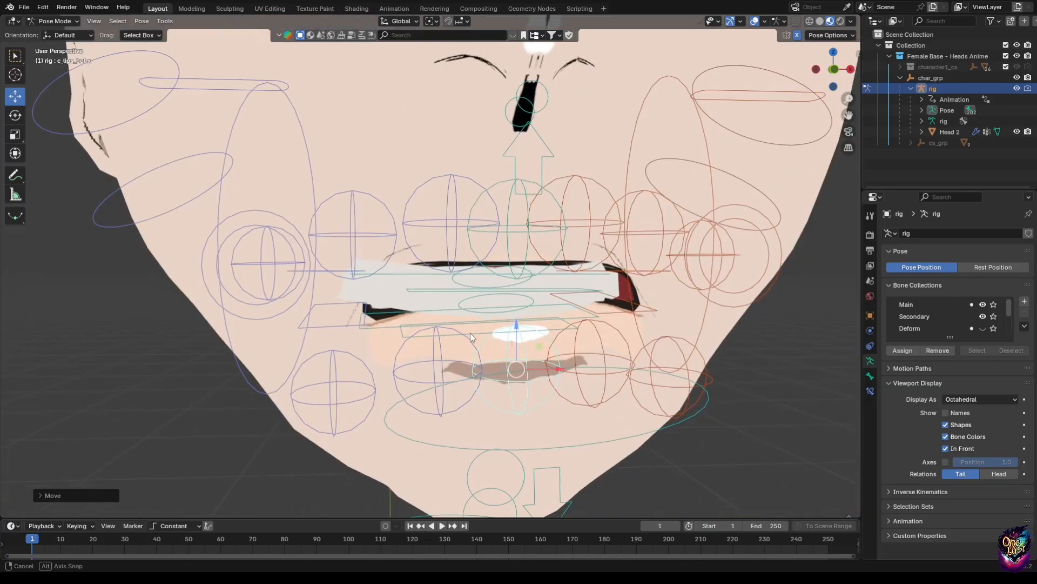
click(435, 352)
drag(439, 324, 439, 331)
- Nudge the right and left upper-teeth controls so the teeth fit inside the mouth opening
click(353, 238)
drag(394, 244, 398, 245)
middle_drag(281, 189, 354, 216)
drag(354, 213, 359, 213)
middle_drag(359, 212, 551, 259)
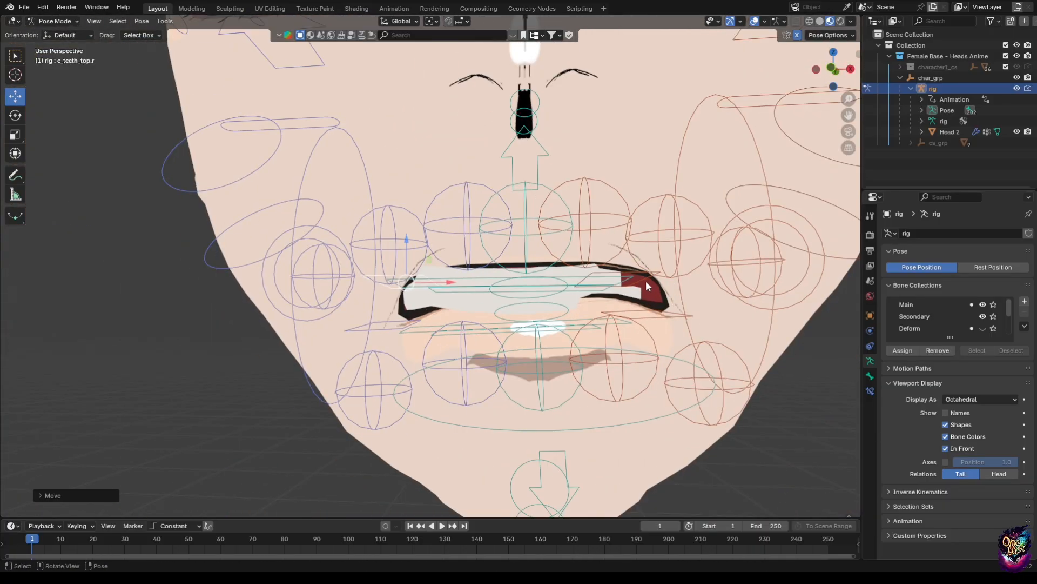
click(643, 283)
drag(673, 283, 667, 283)
middle_drag(667, 283, 411, 270)
- Return the rig to Object Mode, save the head's current pose as a shape key and name it F
click(576, 344)
click(55, 21)
click(70, 33)
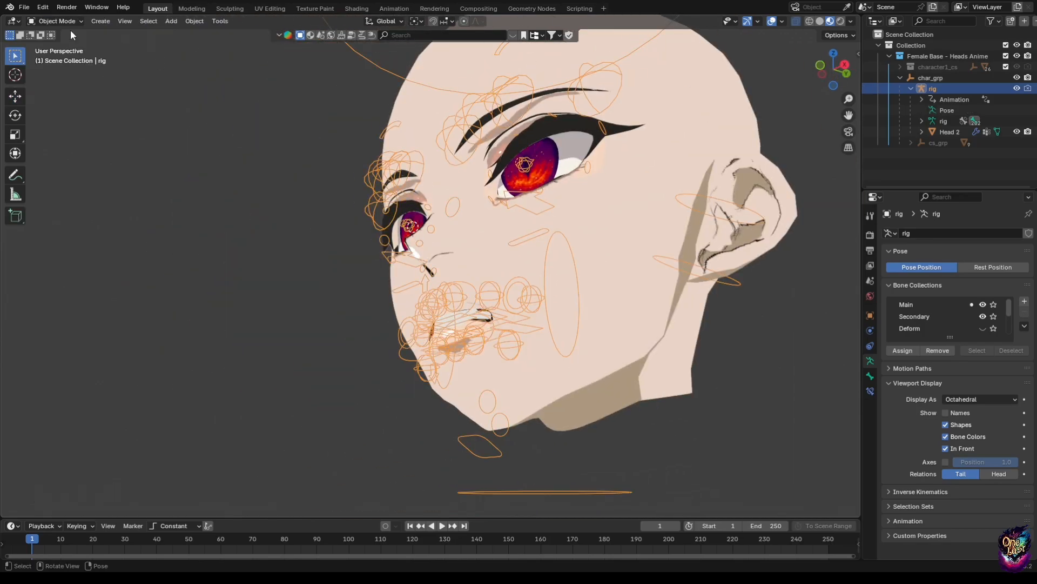
click(583, 227)
click(870, 330)
click(1000, 251)
click(989, 283)
click(870, 390)
click(936, 337)
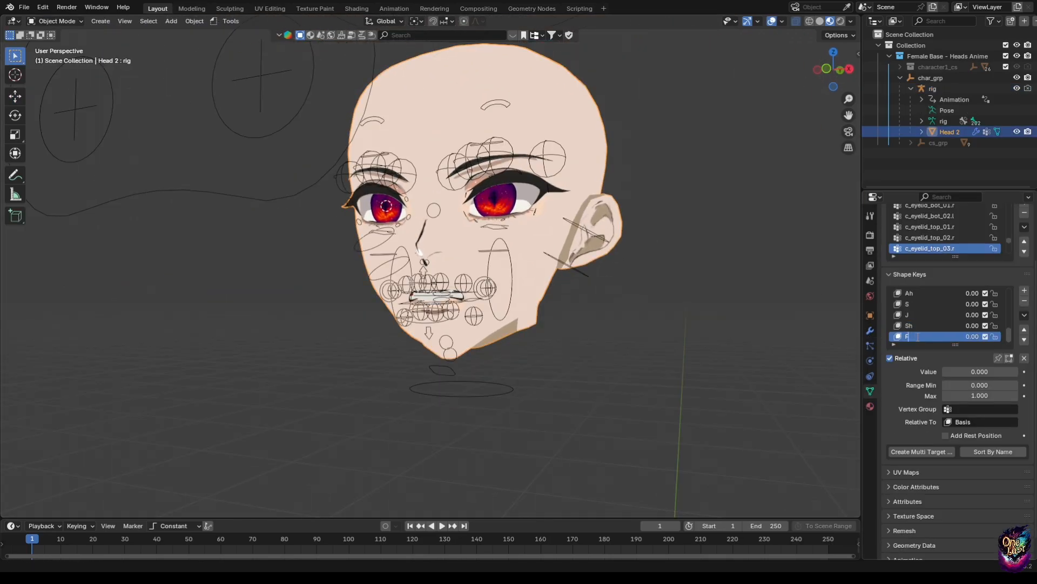
- Clear all transforms on every control of the rig in Pose Mode and return to Object Mode
click(425, 262)
click(56, 21)
click(65, 55)
key(a)
click(141, 21)
click(276, 45)
middle_drag(378, 216, 562, 233)
click(849, 69)
click(849, 70)
middle_drag(465, 232, 573, 238)
click(55, 21)
click(61, 33)
- Put the rig back in Pose Mode and move the jaw control down to open the mouth wide
click(839, 71)
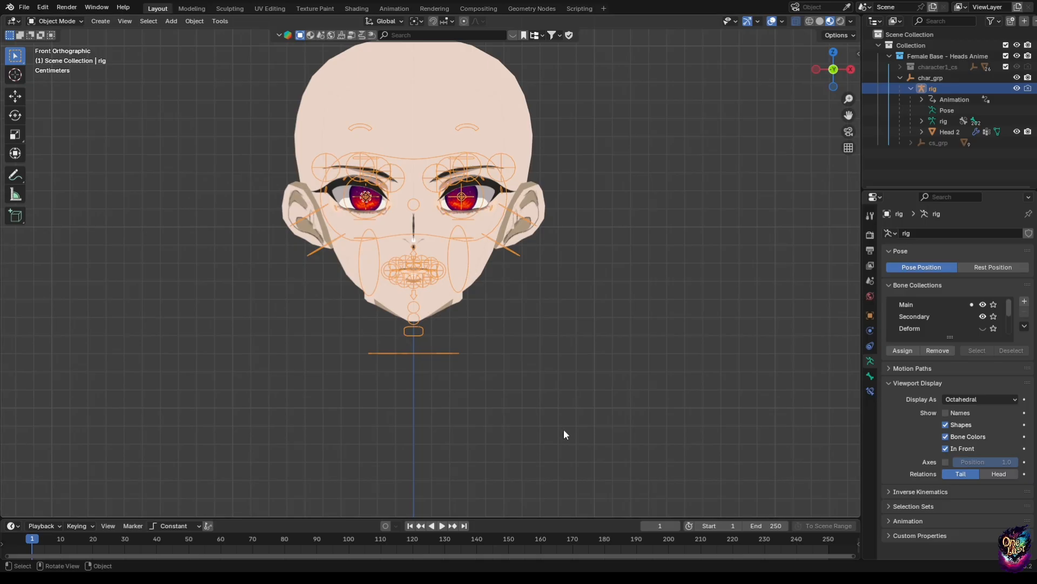
scroll(476, 294, up, 1)
shift+middle_drag(475, 293, 493, 245)
scroll(488, 390, up, 3)
click(55, 21)
click(64, 56)
click(427, 425)
drag(431, 329, 431, 384)
middle_drag(475, 314, 461, 283)
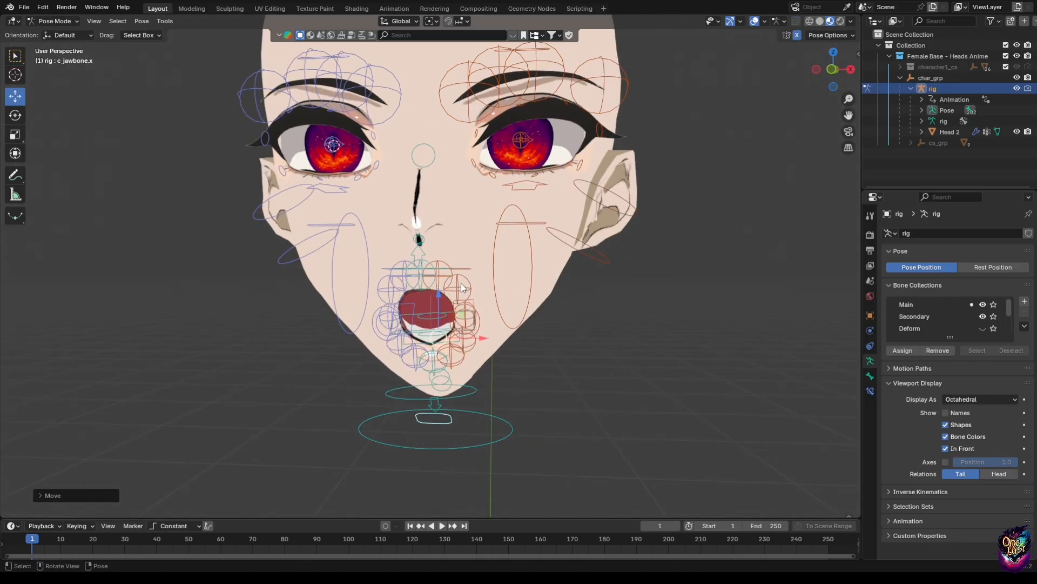
drag(461, 284, 475, 280)
click(444, 418)
click(444, 419)
drag(439, 375, 440, 393)
middle_drag(491, 453, 456, 438)
- Move the left mini lip-corner control outward and up, and reshape the lower lip around the open mouth
scroll(456, 438, up, 4)
click(477, 336)
drag(483, 332, 489, 323)
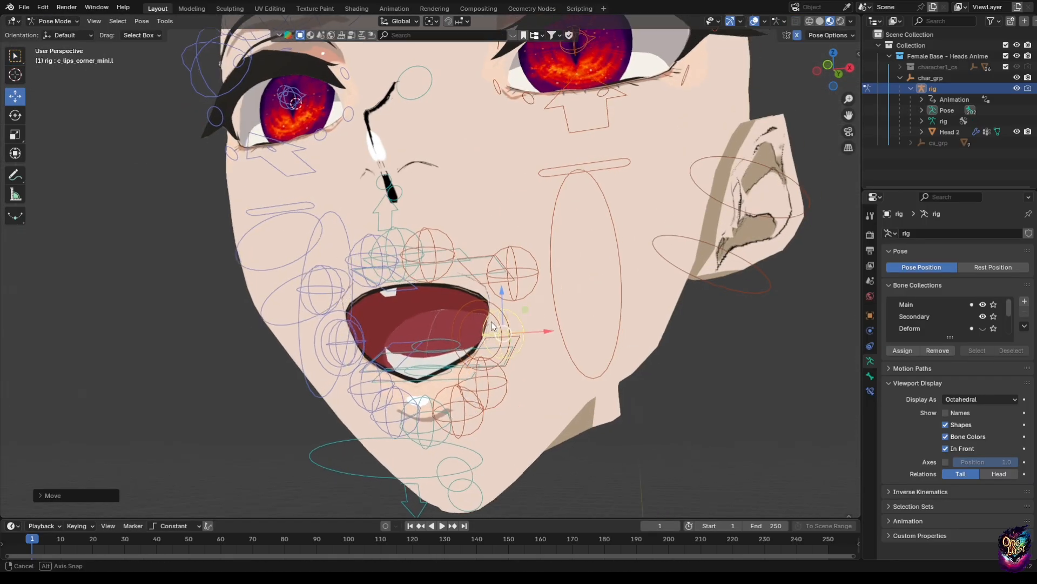
middle_drag(491, 321, 536, 299)
click(514, 390)
drag(514, 392, 465, 426)
click(468, 415)
- Lower the central bottom-teeth control and shift the left bottom-teeth control slightly outward
middle_drag(466, 425, 466, 398)
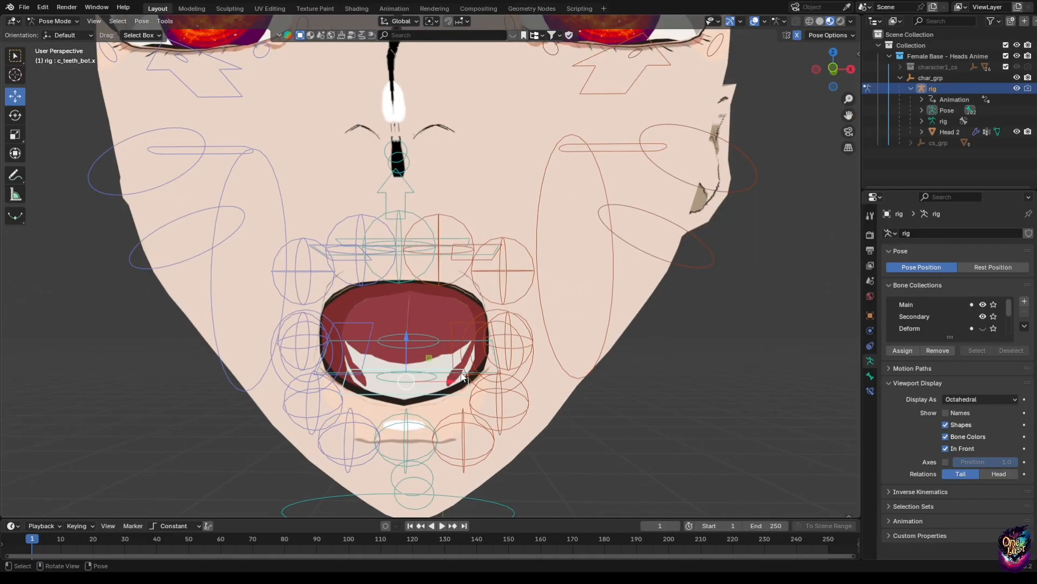
click(411, 380)
drag(411, 330, 410, 347)
click(481, 373)
drag(483, 368, 491, 365)
- Rotate the tongue control upward inside the open mouth
middle_drag(491, 364, 439, 371)
click(433, 375)
key(r)
drag(442, 376, 448, 300)
click(452, 344)
- Move the tongue controls up so the tongue lifts behind the upper teeth, and leave Pose Mode
middle_drag(319, 360, 469, 238)
click(346, 260)
key(g)
drag(346, 203, 354, 184)
middle_drag(354, 186, 378, 296)
scroll(319, 267, down, 5)
click(378, 303)
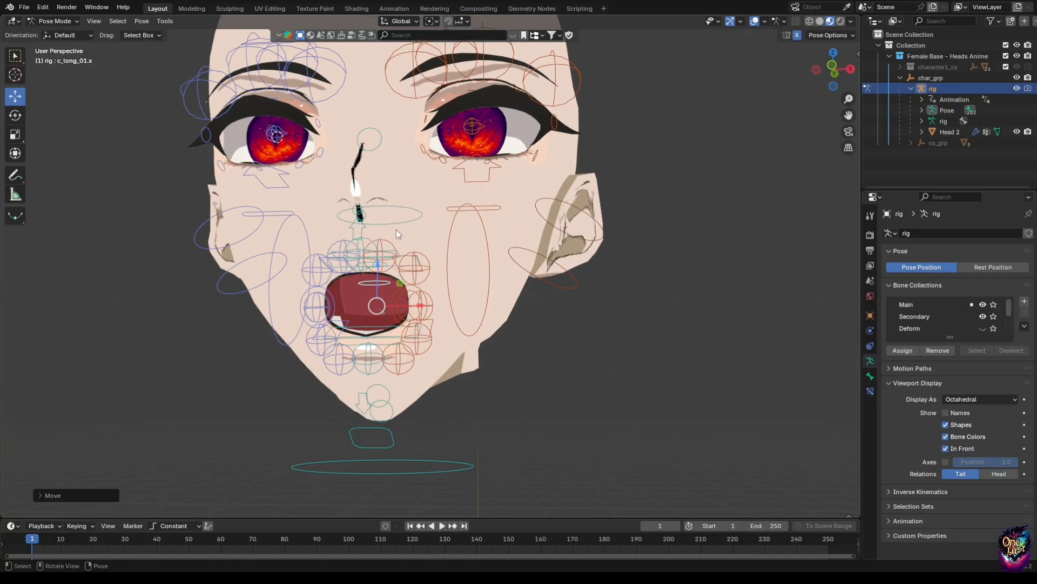
drag(378, 304, 376, 296)
mouse_move(443, 384)
middle_down()
mouse_move(413, 357)
mouse_move(451, 355)
mouse_move(452, 367)
middle_up()
scroll(433, 355, down, 3)
key(ctrl+Tab)
scroll(451, 355, up, 2)
click(56, 21)
click(74, 57)
drag(412, 335, 413, 348)
middle_drag(459, 189, 400, 167)
key(ctrl+z)
key(ctrl+z)
- Save the head's raised-tongue pose as a shape key and name it L
click(400, 167)
click(870, 330)
click(1002, 250)
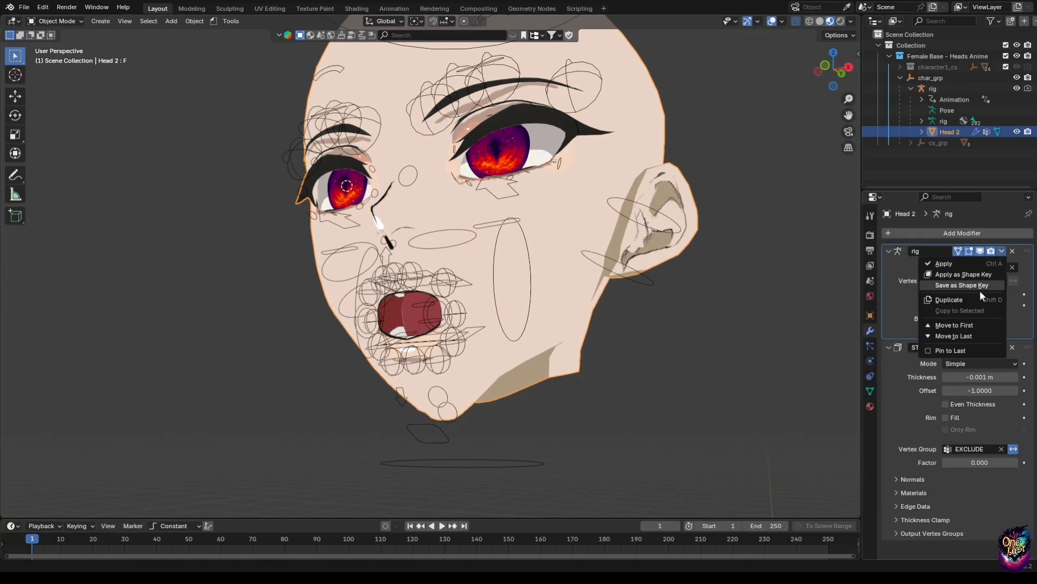
click(980, 288)
click(870, 391)
double_click(932, 337)
text(L)
- Select the rig, clear the previous pose and shape a slightly open mouth with the lips parted
click(480, 346)
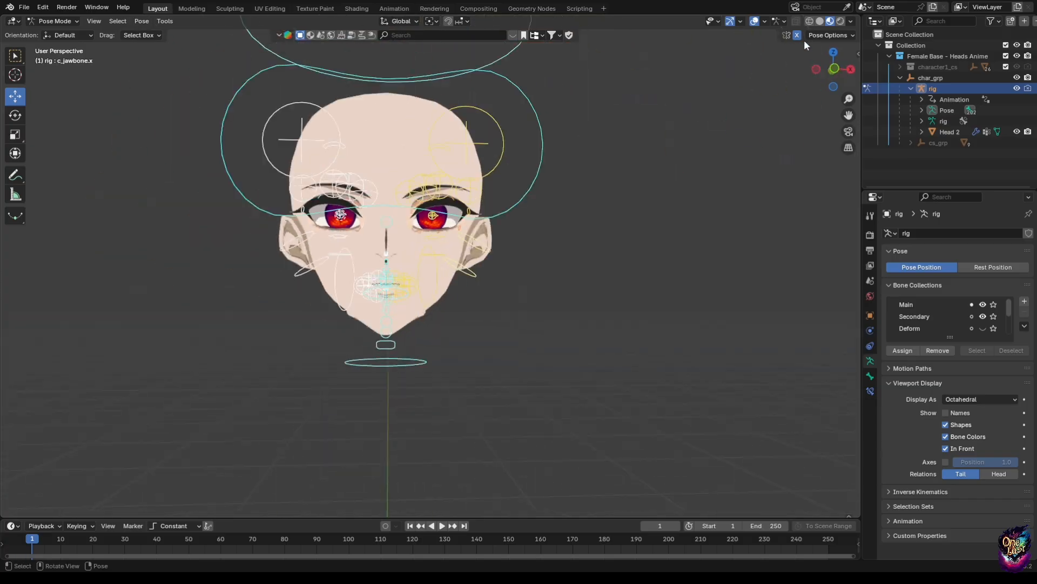
key(KP_Decimal)
middle_drag(378, 260, 406, 258)
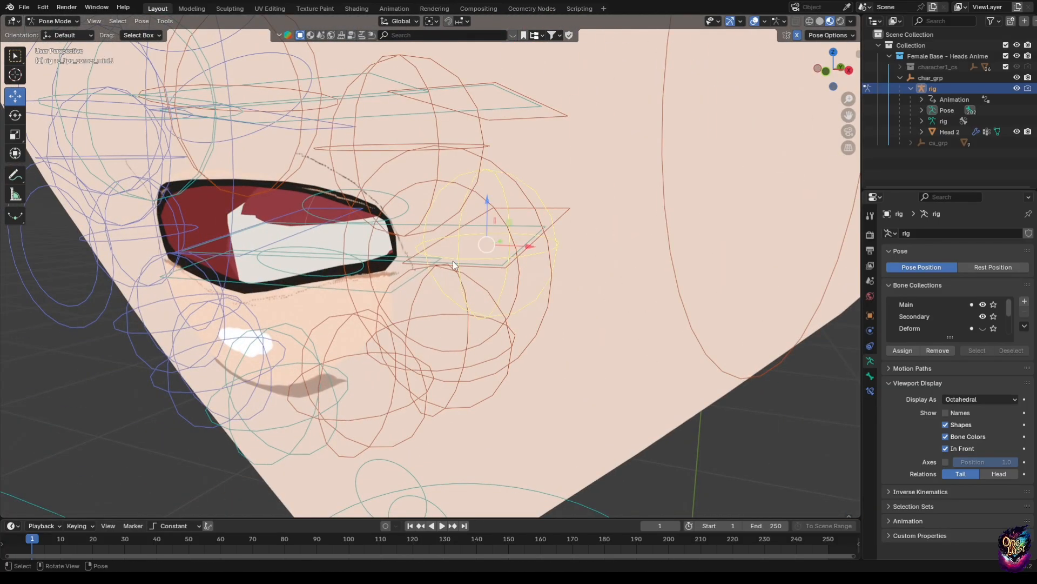
- Move the upper-teeth master control down into the mouth opening and check it from several angles
middle_drag(453, 260, 335, 145)
click(335, 145)
drag(330, 135, 331, 171)
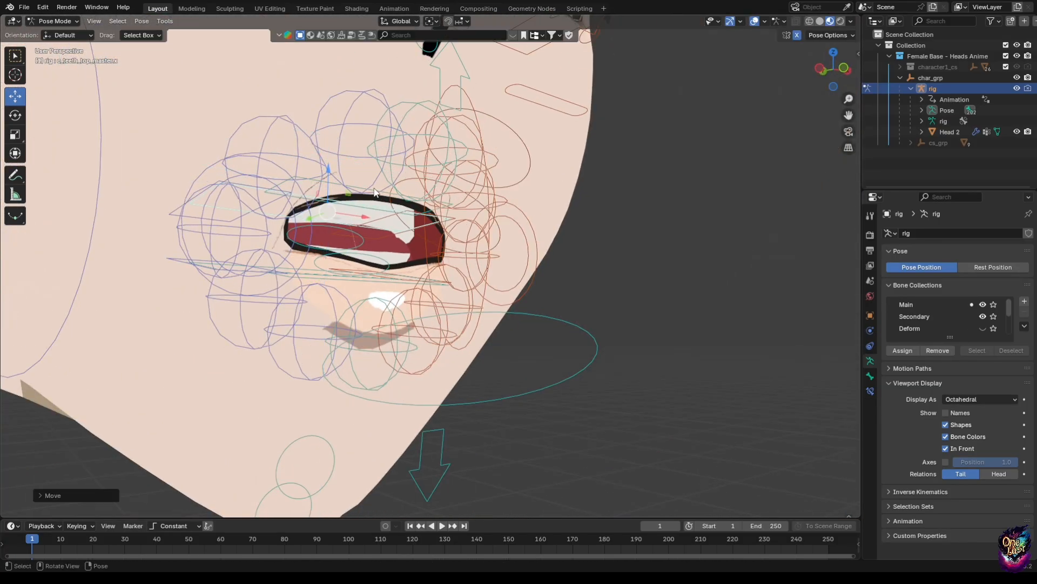
scroll(416, 227, down, 2)
middle_drag(465, 216, 410, 245)
scroll(409, 241, down, 5)
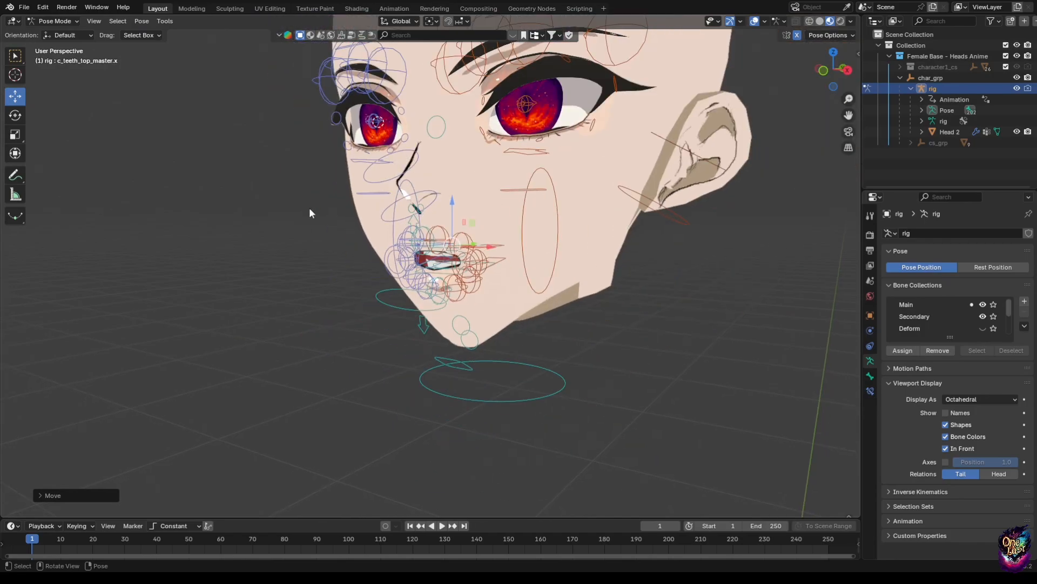
- Return to Object Mode, save the head's current pose as a shape key and name it Th
click(54, 21)
click(69, 33)
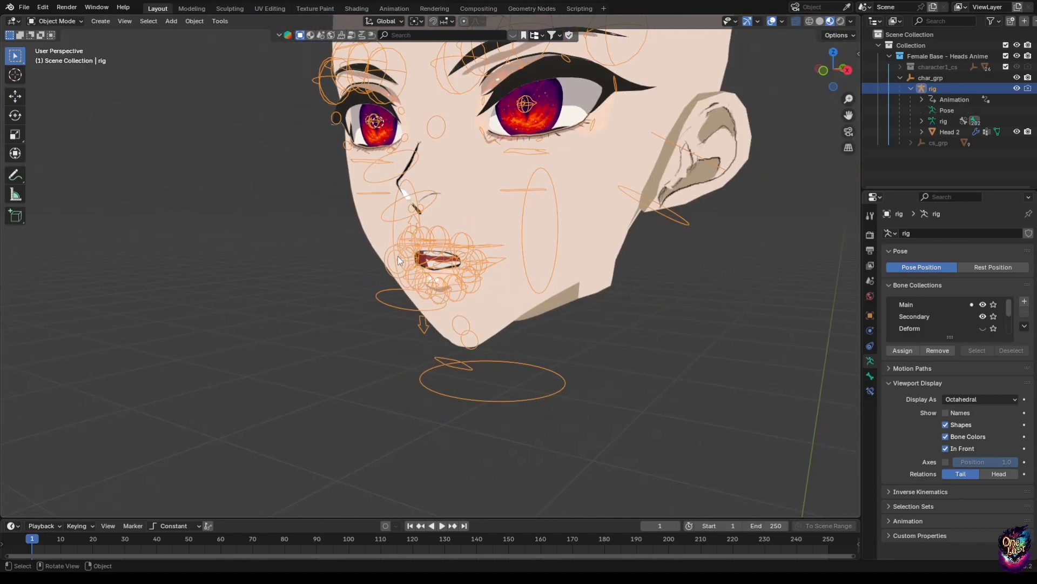
click(530, 280)
click(869, 331)
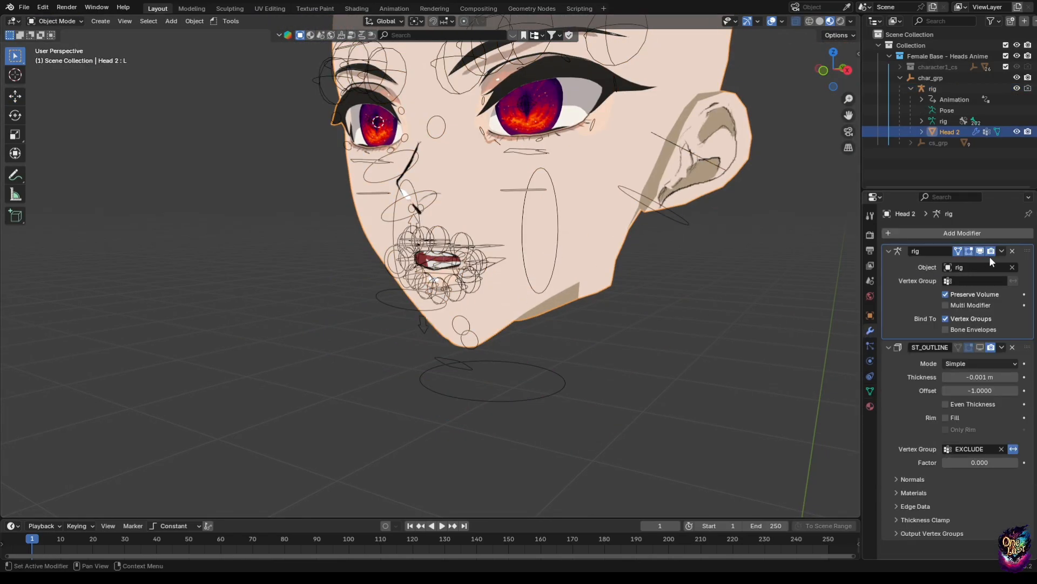
click(1002, 251)
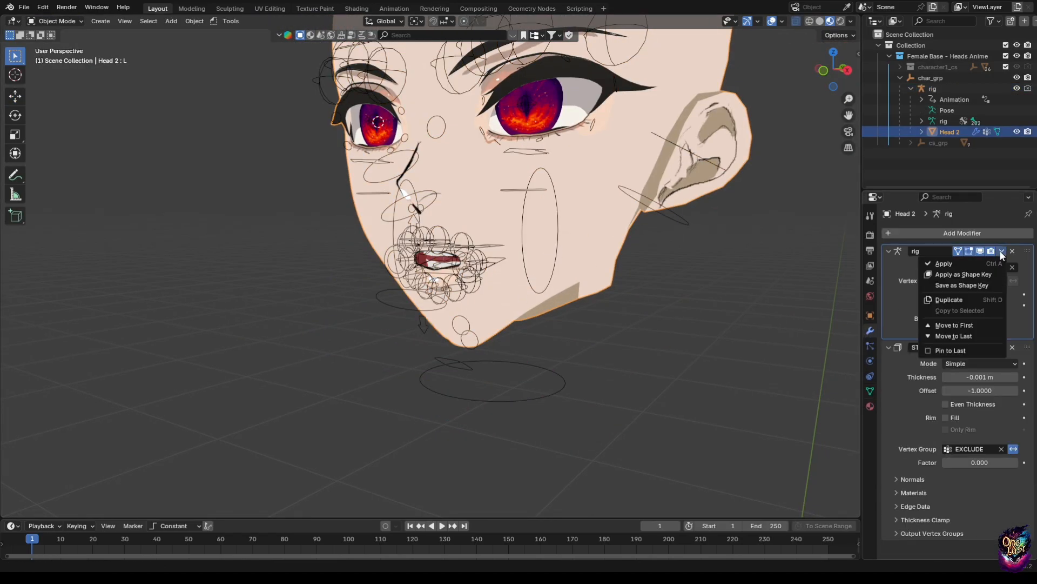
click(870, 390)
double_click(913, 401)
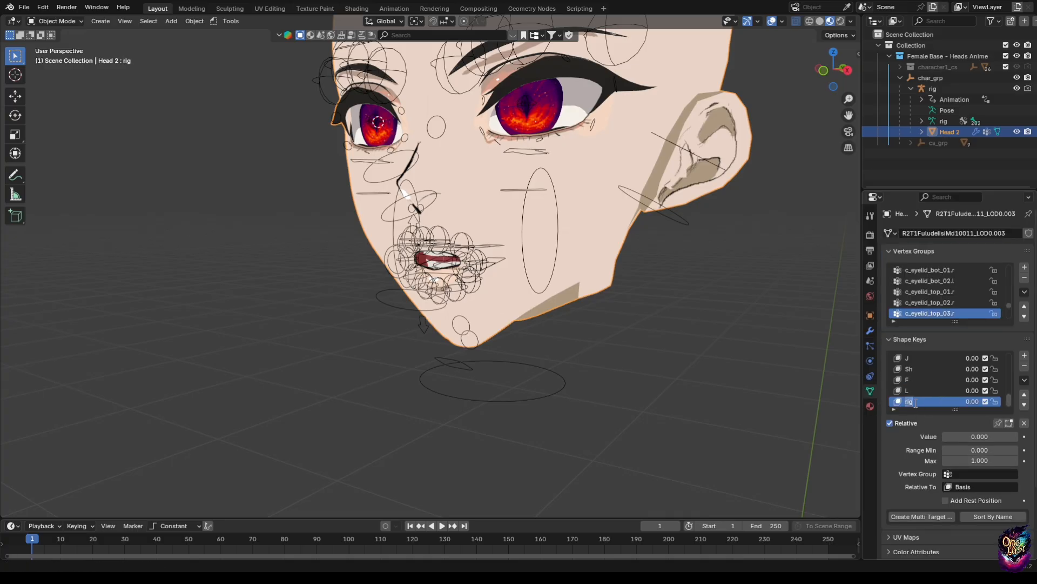
text(Th)
key(Return)
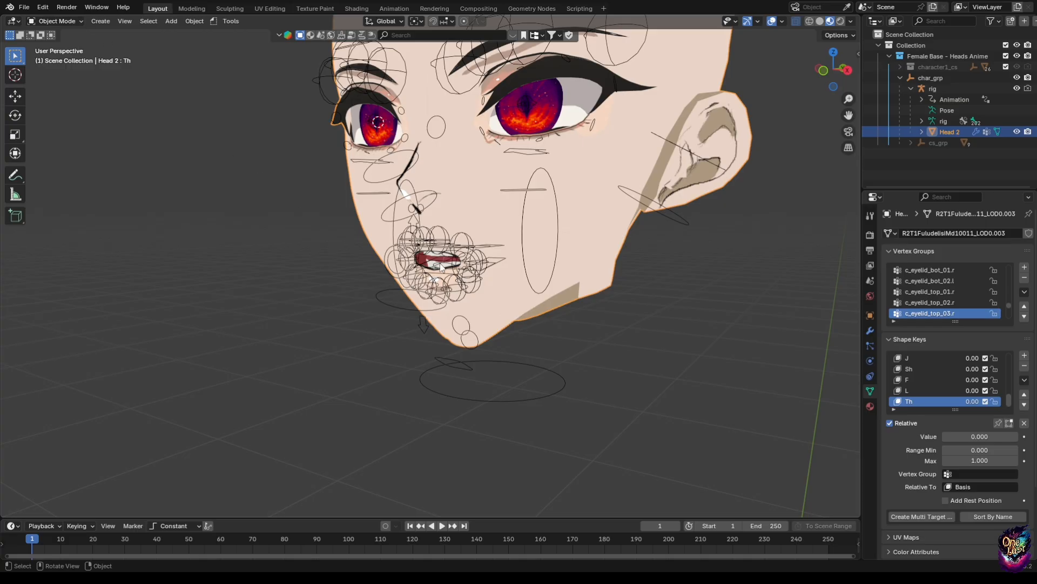
- Put the rig in Pose Mode and clear the transforms of all its controls
click(439, 239)
click(57, 24)
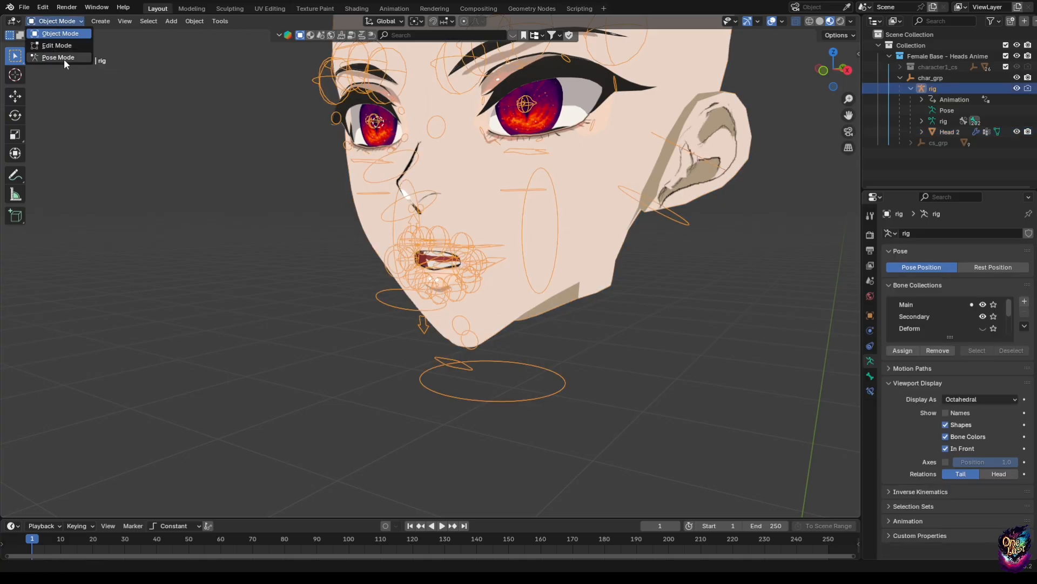
click(63, 59)
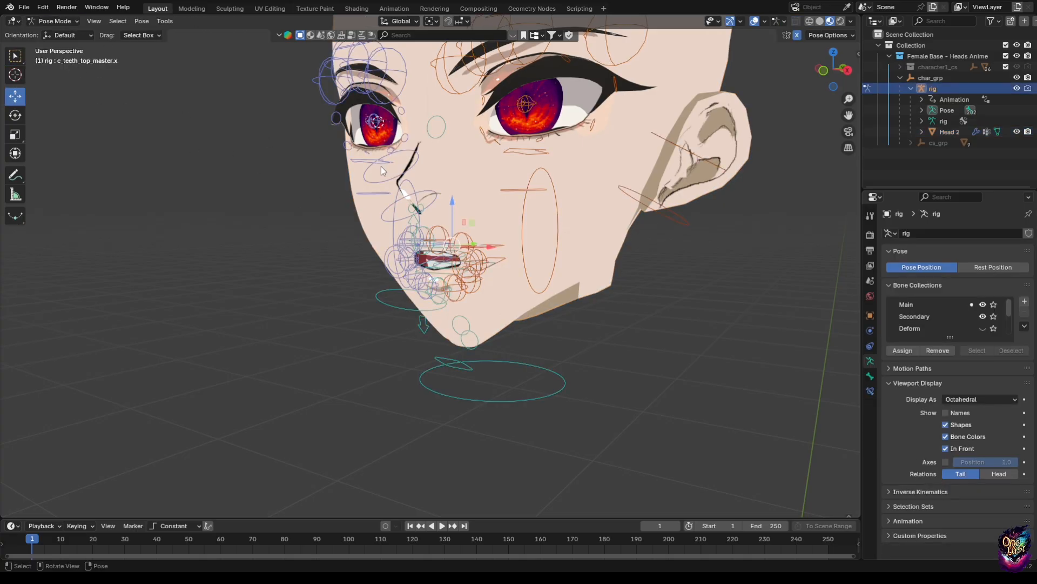
click(143, 22)
mouse_move(146, 23)
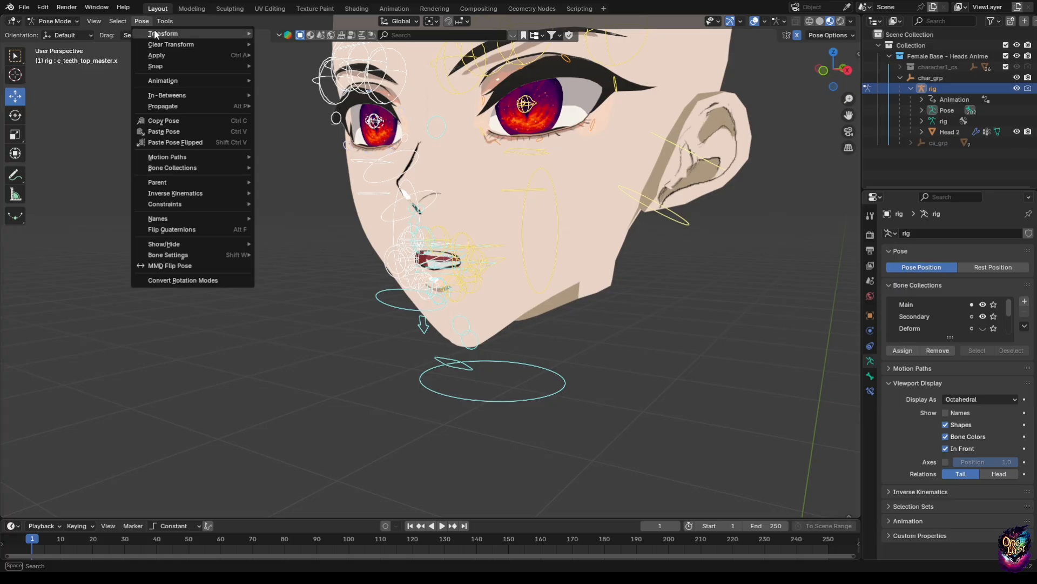
mouse_move(167, 41)
click(262, 43)
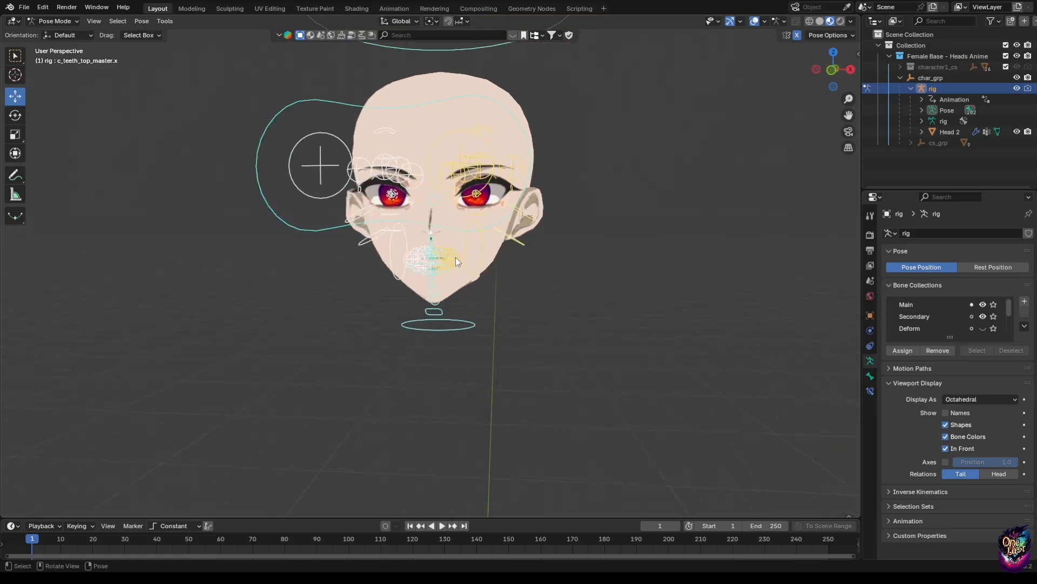
- Switch the rig to Object Mode and hide it from the viewport
click(57, 21)
click(59, 36)
scroll(402, 318, up, 2)
shift+middle_drag(402, 319, 367, 341)
click(1017, 89)
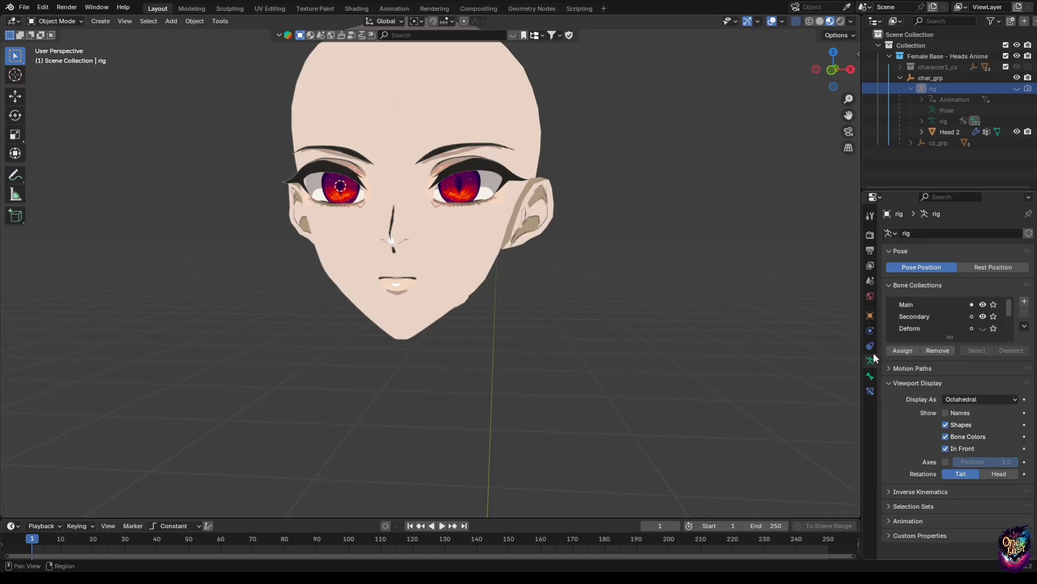
- Show only the head's active shape key and preview Eye_Close, Eye_Close_Left and Eye_Close_Right
click(449, 269)
scroll(933, 365, up, 10)
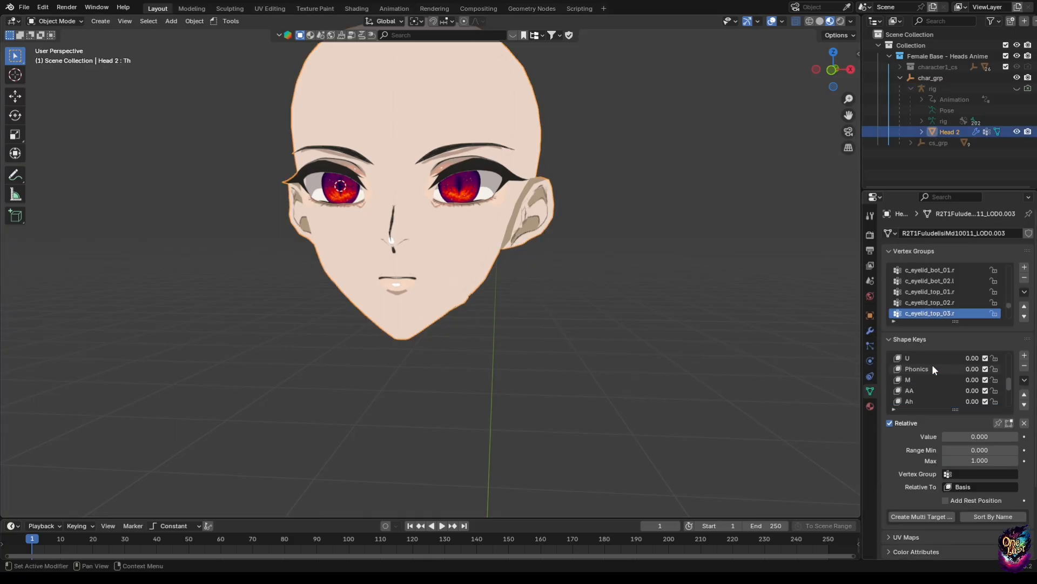
click(923, 368)
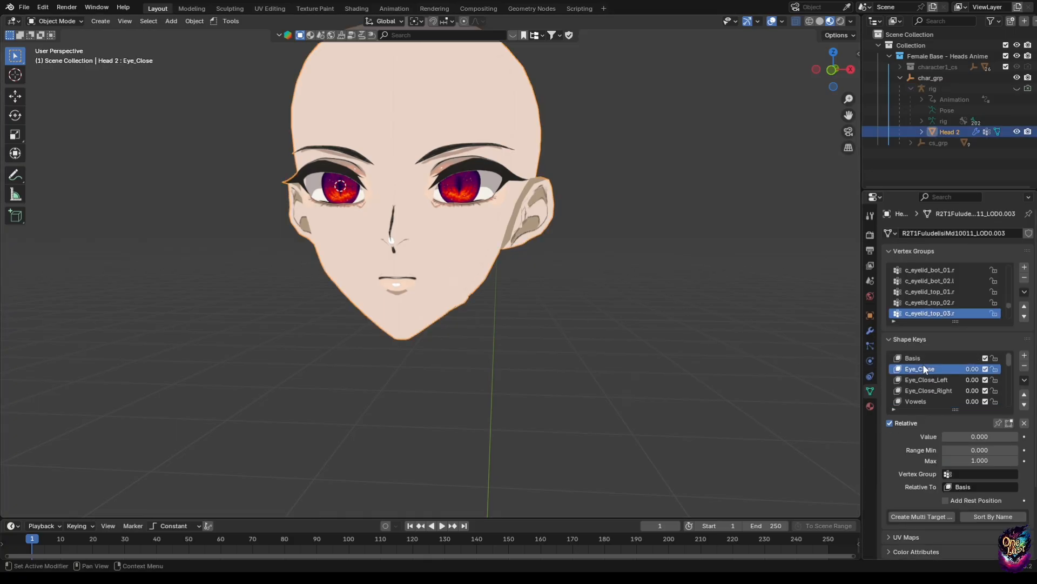
click(998, 423)
click(922, 378)
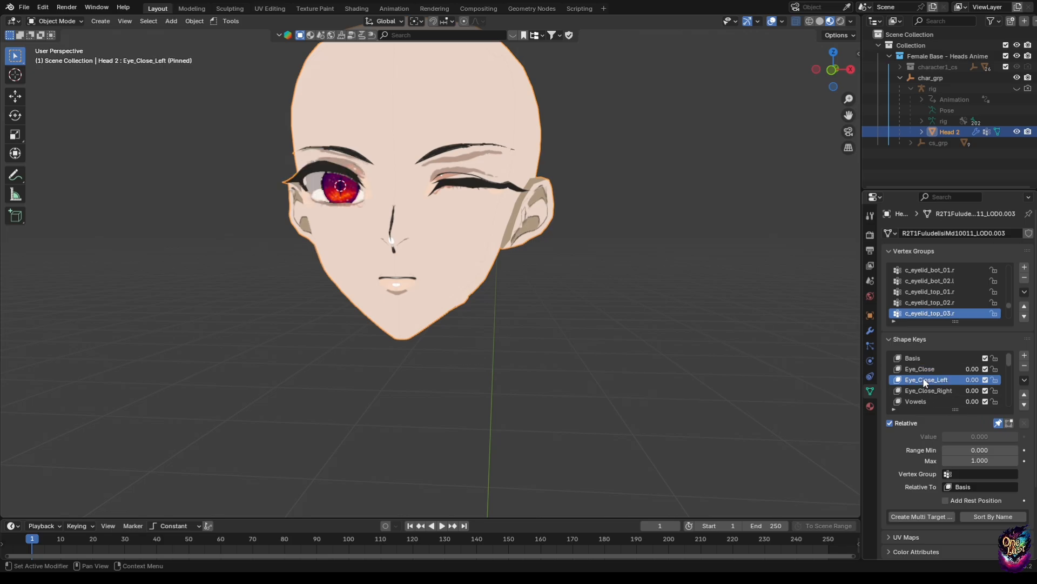
click(929, 391)
- Preview the vowel shape keys A, E, I, O and U one after another on the head
scroll(937, 390, down, 1)
click(934, 389)
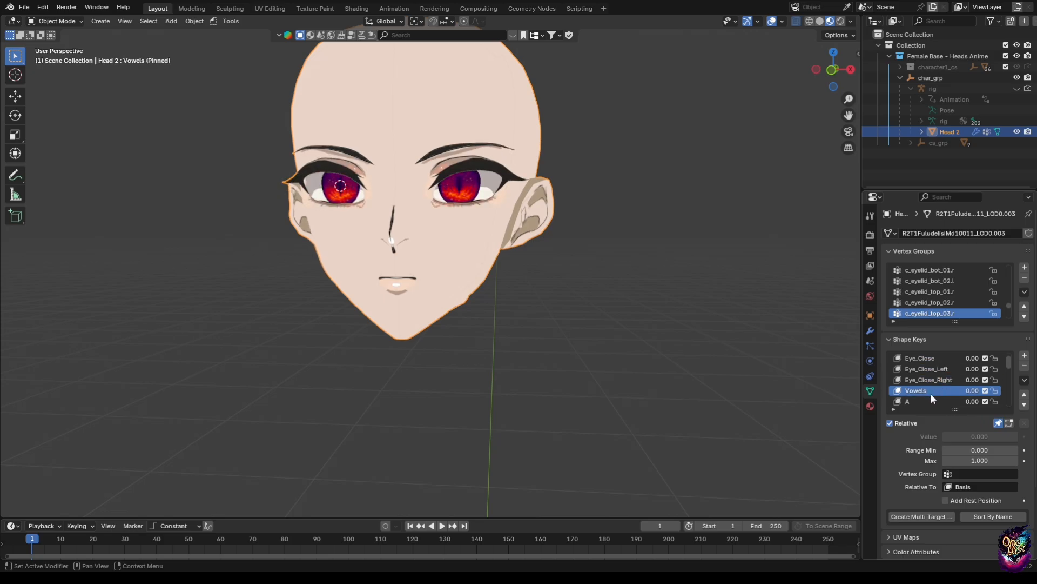
click(929, 399)
scroll(929, 395, down, 2)
click(921, 389)
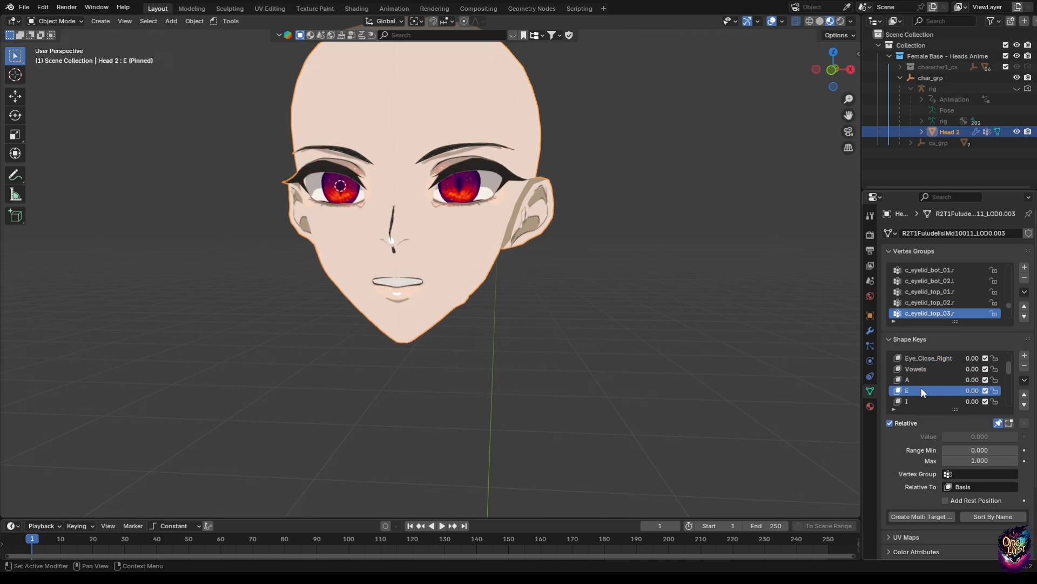
scroll(919, 390, down, 1)
click(914, 390)
click(916, 398)
scroll(915, 395, down, 1)
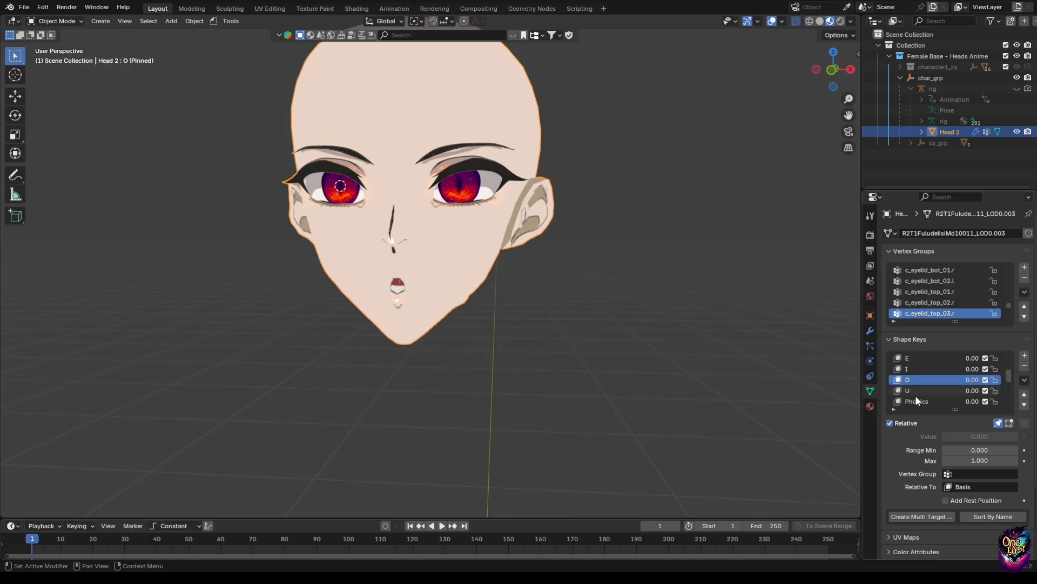
click(913, 389)
- Preview the shape keys Phonics, M, AA, Ah and S one after another on the head
scroll(915, 388, down, 2)
click(916, 379)
scroll(915, 376, down, 2)
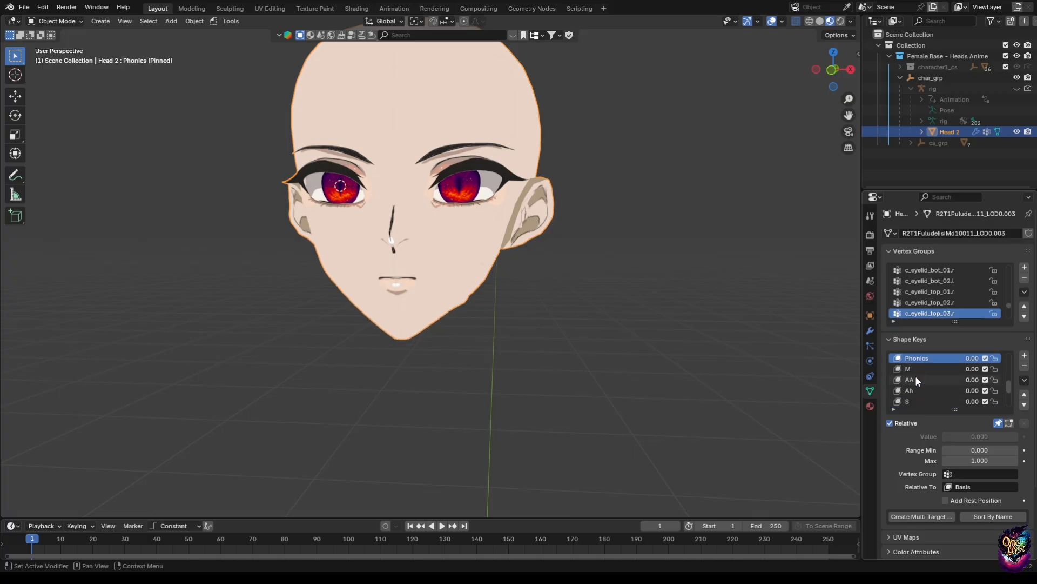
click(910, 368)
click(913, 378)
scroll(912, 379, down, 2)
click(910, 367)
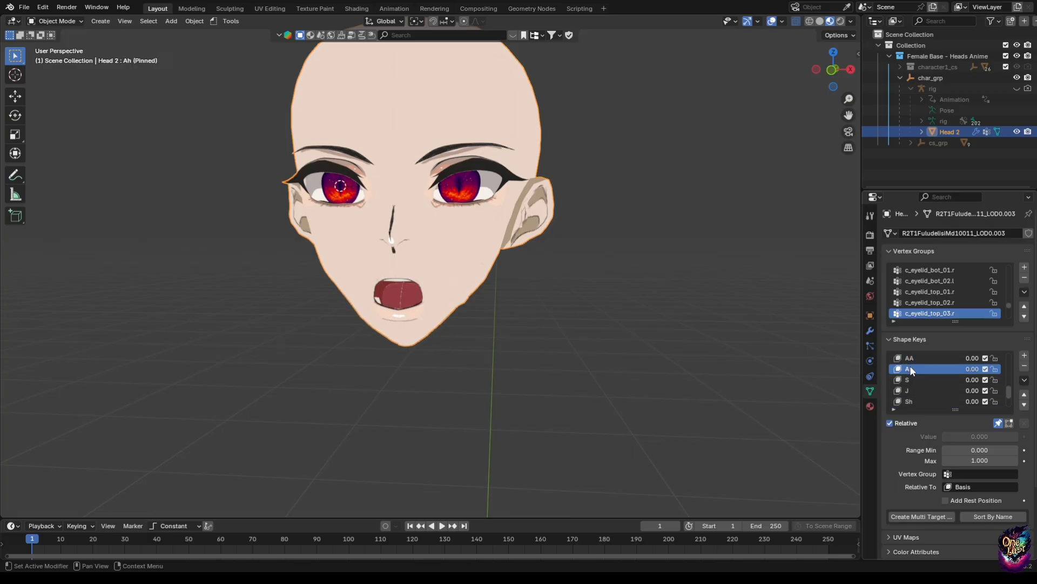
scroll(910, 367, down, 1)
click(914, 370)
- Preview the remaining phonic shape keys J, Sh, F, L and Th in order on the head
click(909, 379)
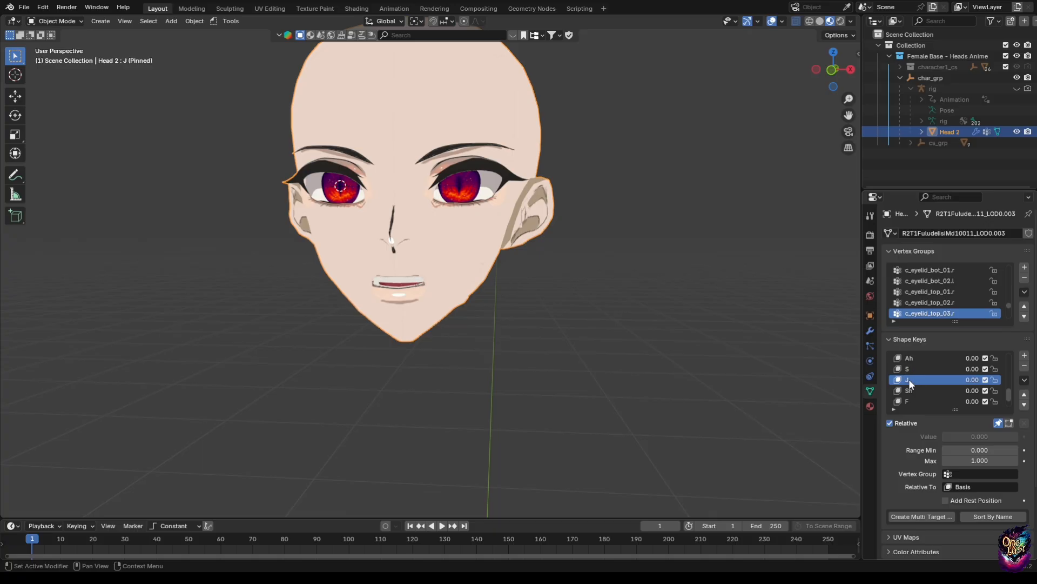
click(914, 389)
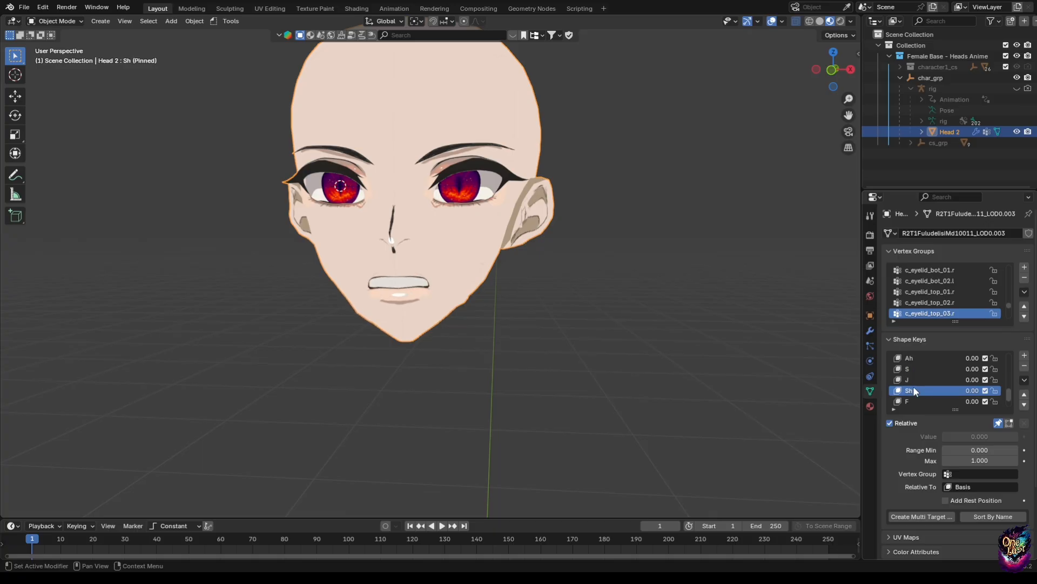
scroll(913, 389, down, 1)
click(907, 390)
scroll(913, 391, down, 1)
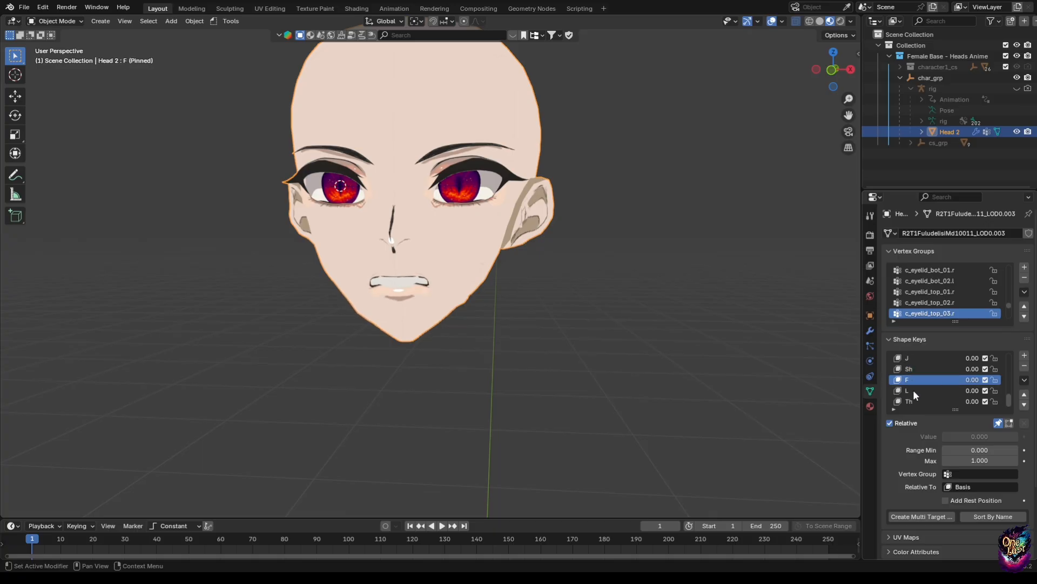
click(913, 390)
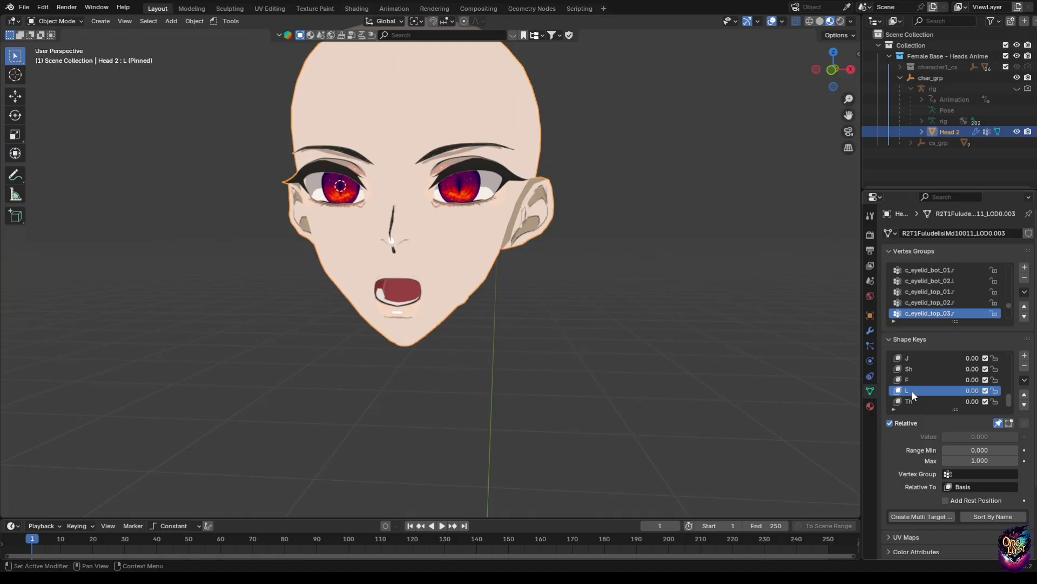
click(913, 402)
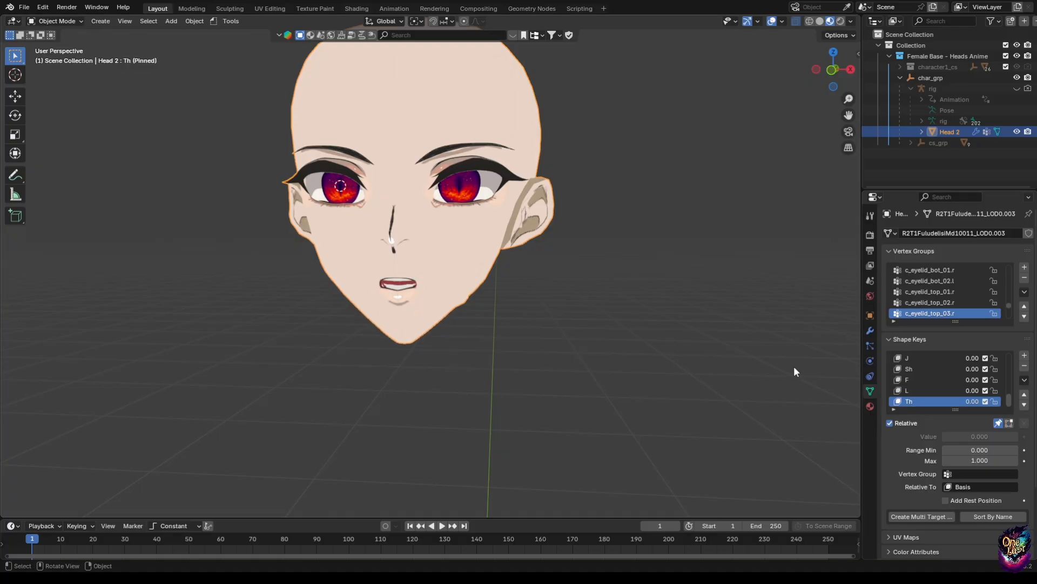
- Stop showing only the active shape key and make Basis the head's active shape key
scroll(895, 378, up, 10)
click(1000, 423)
scroll(966, 401, up, 4)
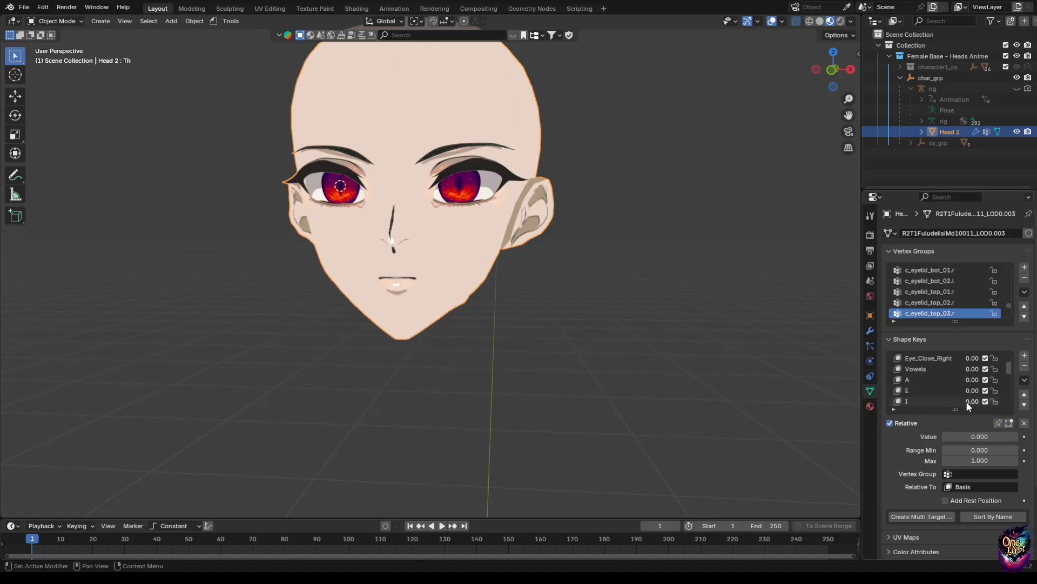
click(919, 357)
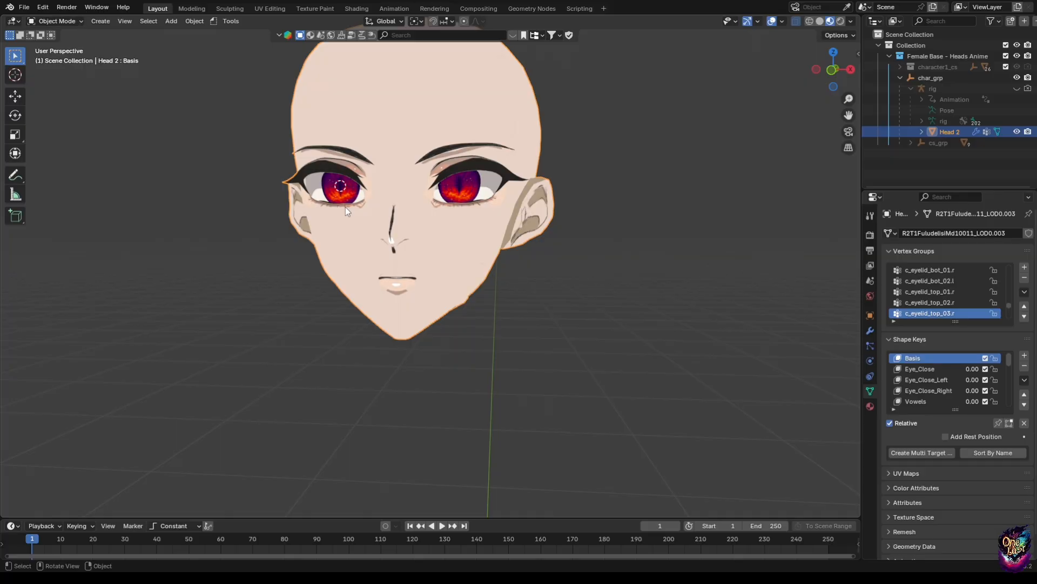
- Examine the head with its Basis shape in front orthographic view, both as a whole and close up on the face
click(832, 73)
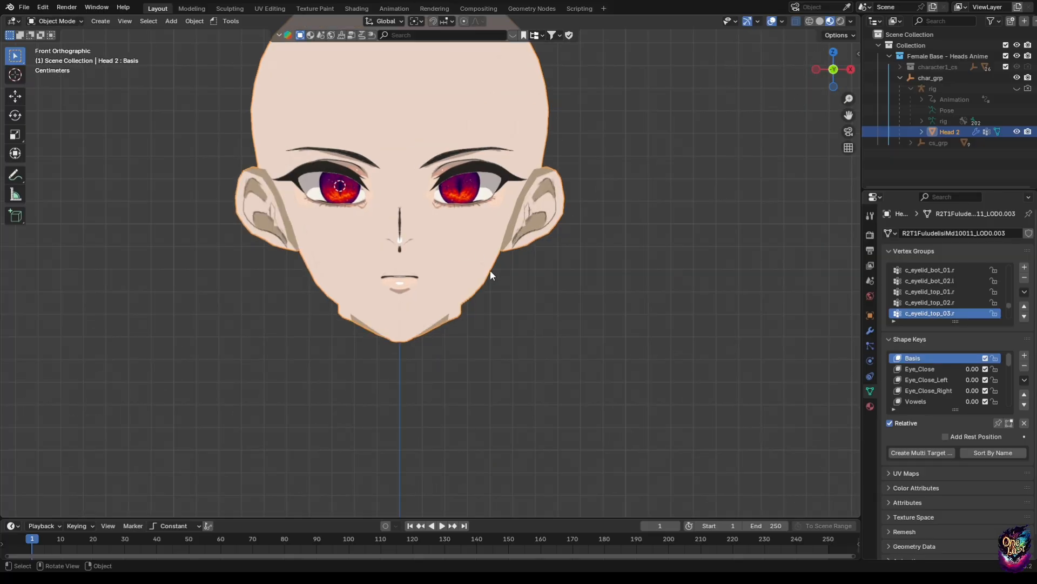
scroll(490, 271, up, 2)
scroll(519, 204, down, 4)
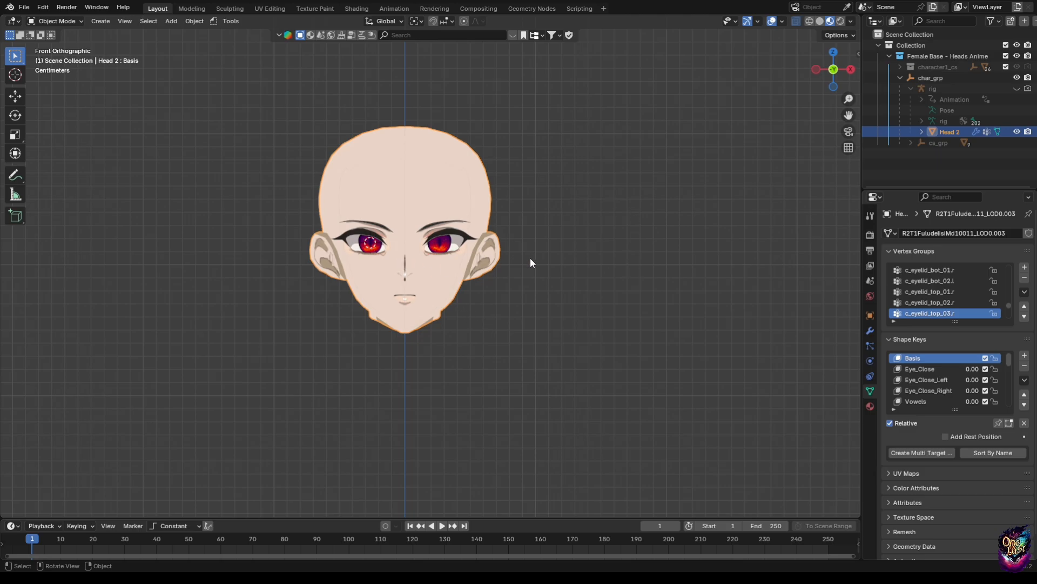
scroll(530, 258, down, 3)
scroll(527, 257, up, 4)
scroll(529, 281, up, 3)
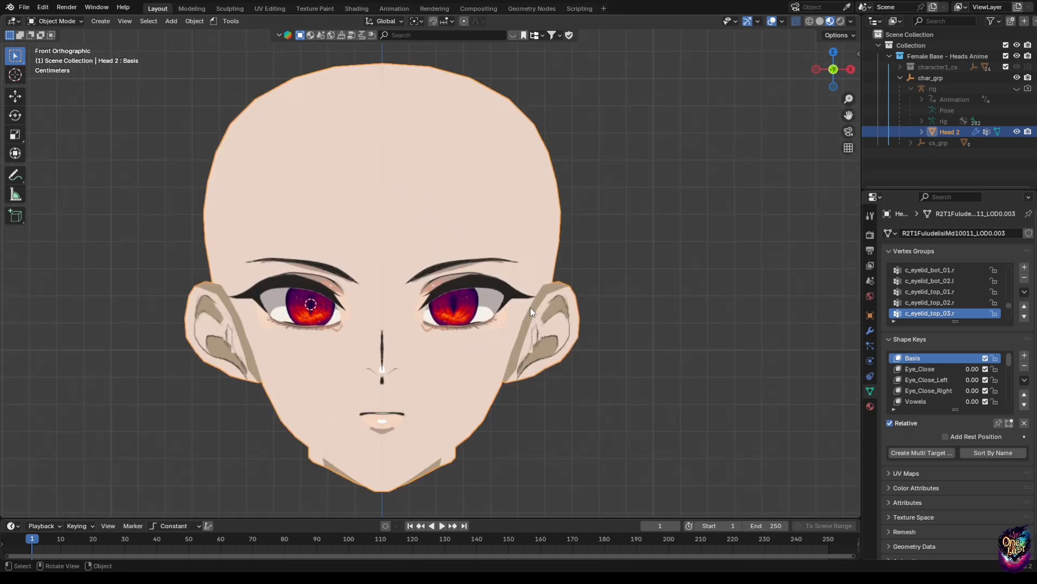
scroll(530, 324, down, 3)
scroll(541, 314, up, 1)
mouse_move(586, 236)
shift+middle_down()
mouse_move(410, 483)
mouse_move(575, 222)
shift+middle_up()
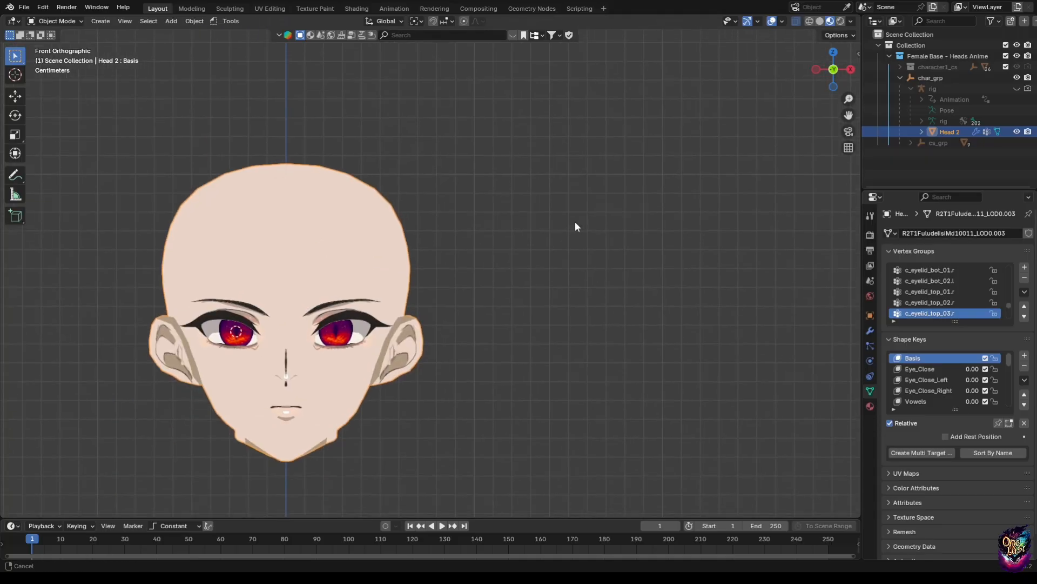
scroll(561, 243, up, 2)
scroll(562, 245, up, 2)
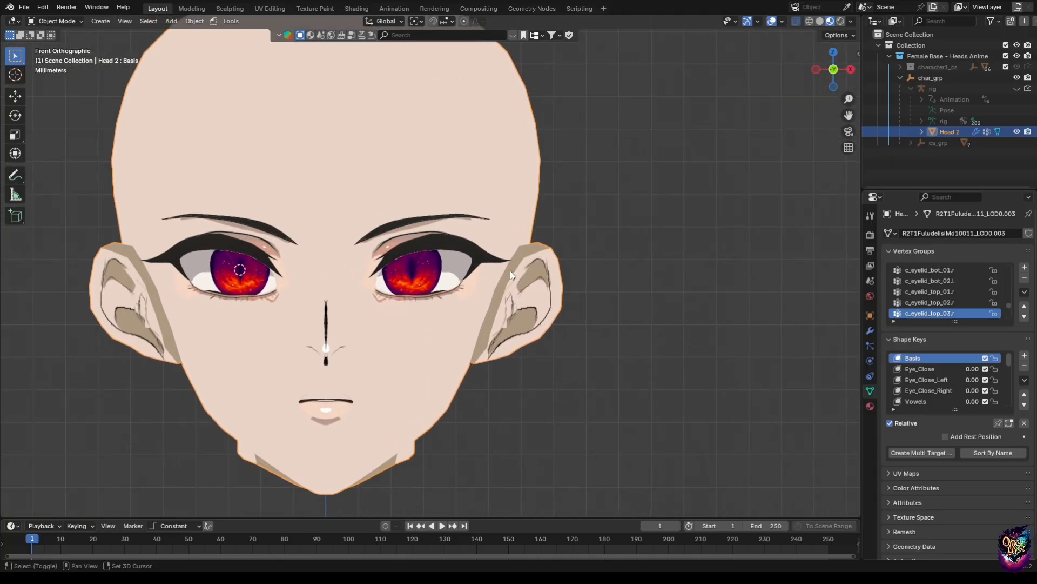